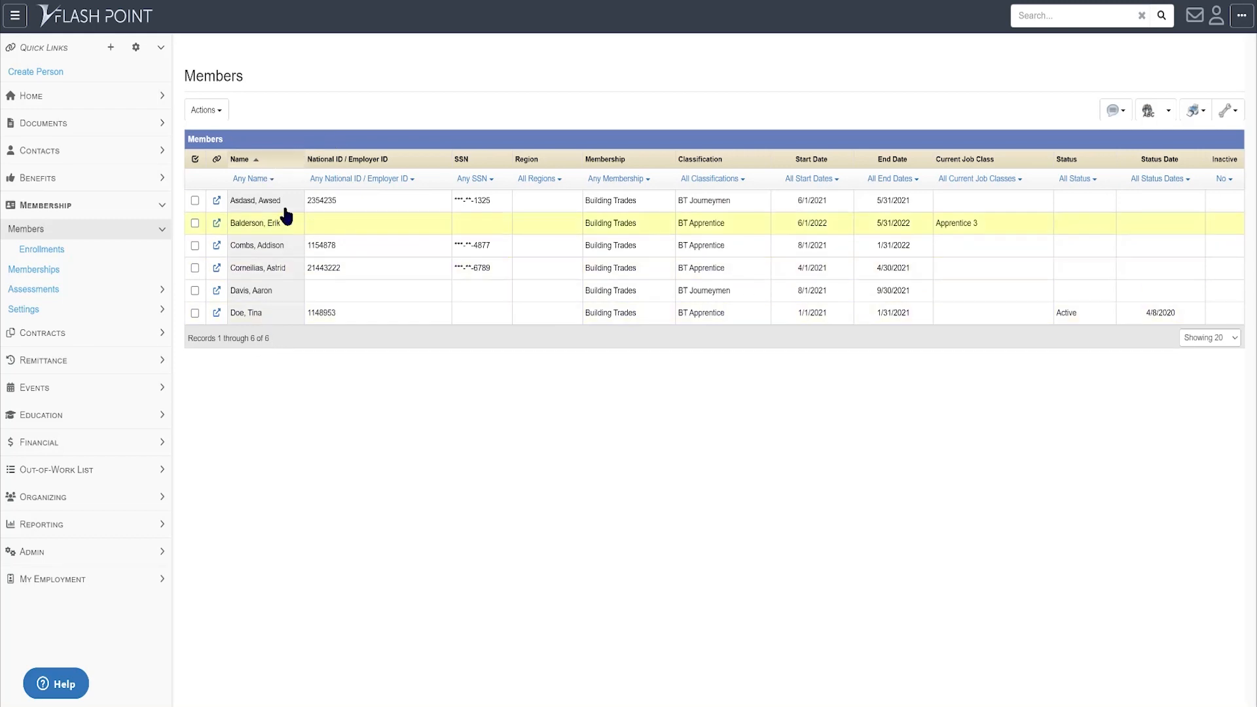
# - Open the Members print/report dropdown listing the available report and export templates
pyautogui.click(1196, 117)
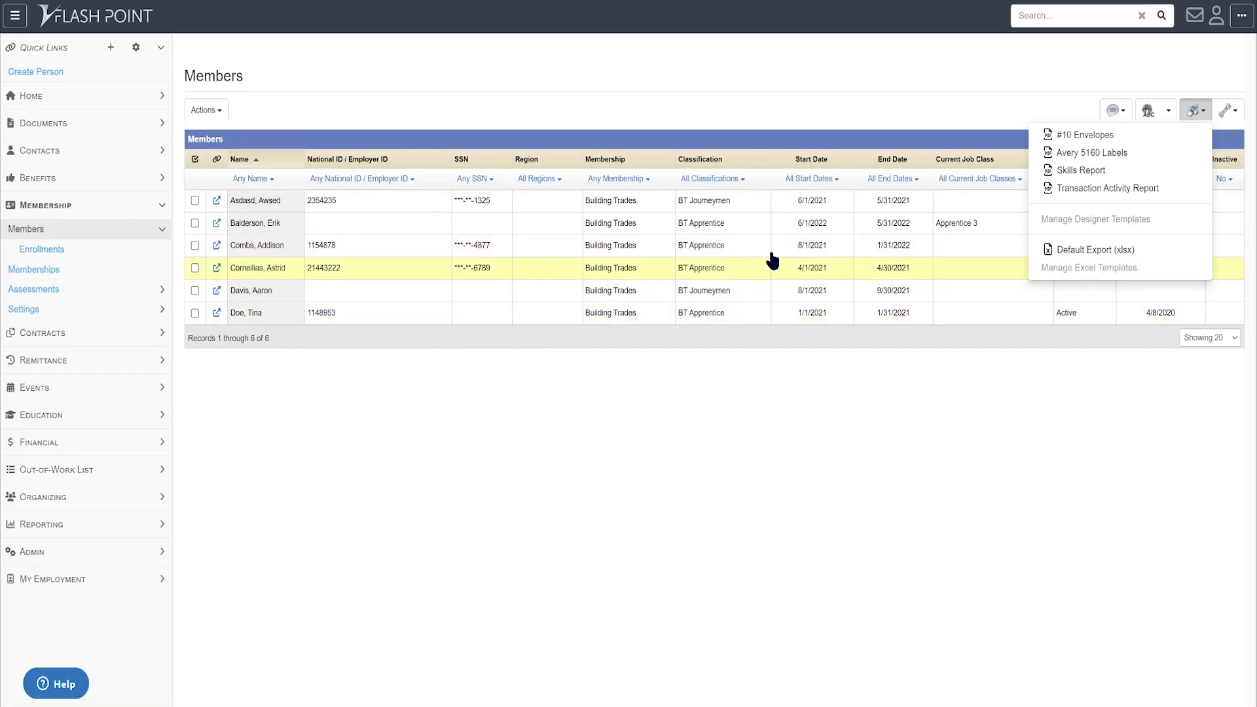
# - Start a new template from Manage Excel Templates and expand the Scope choices
pyautogui.click(1089, 269)
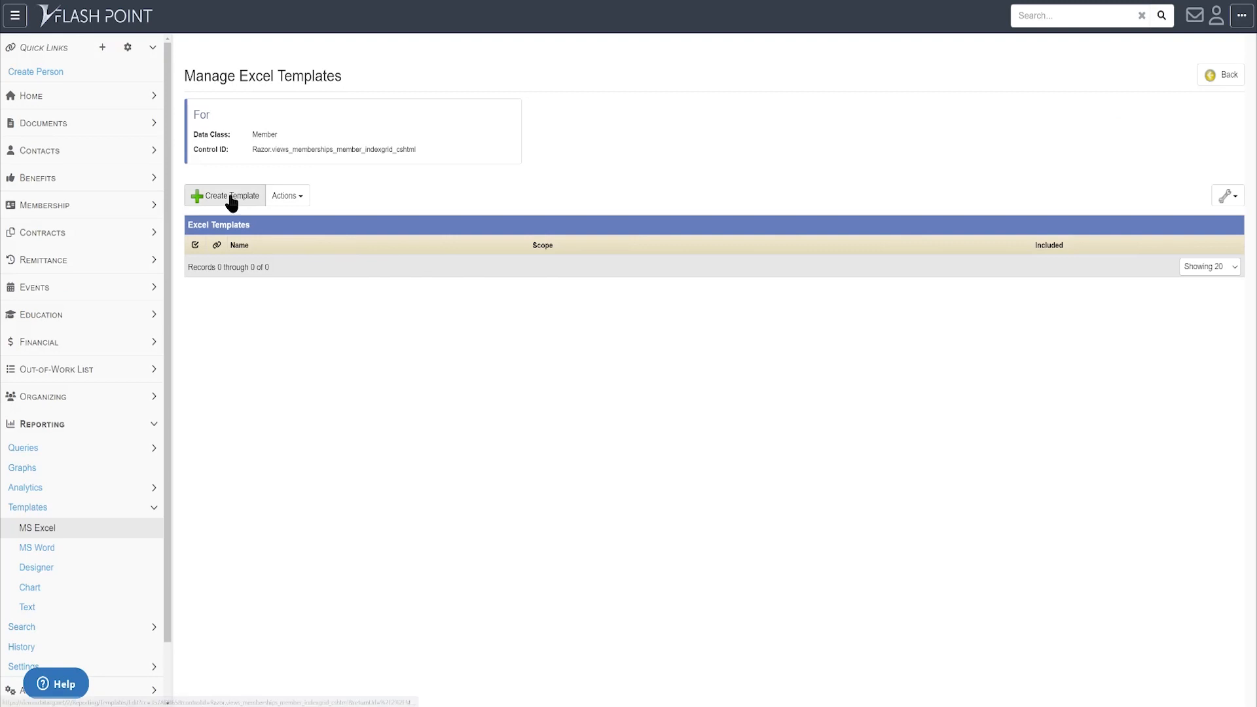
pyautogui.click(231, 200)
pyautogui.click(353, 192)
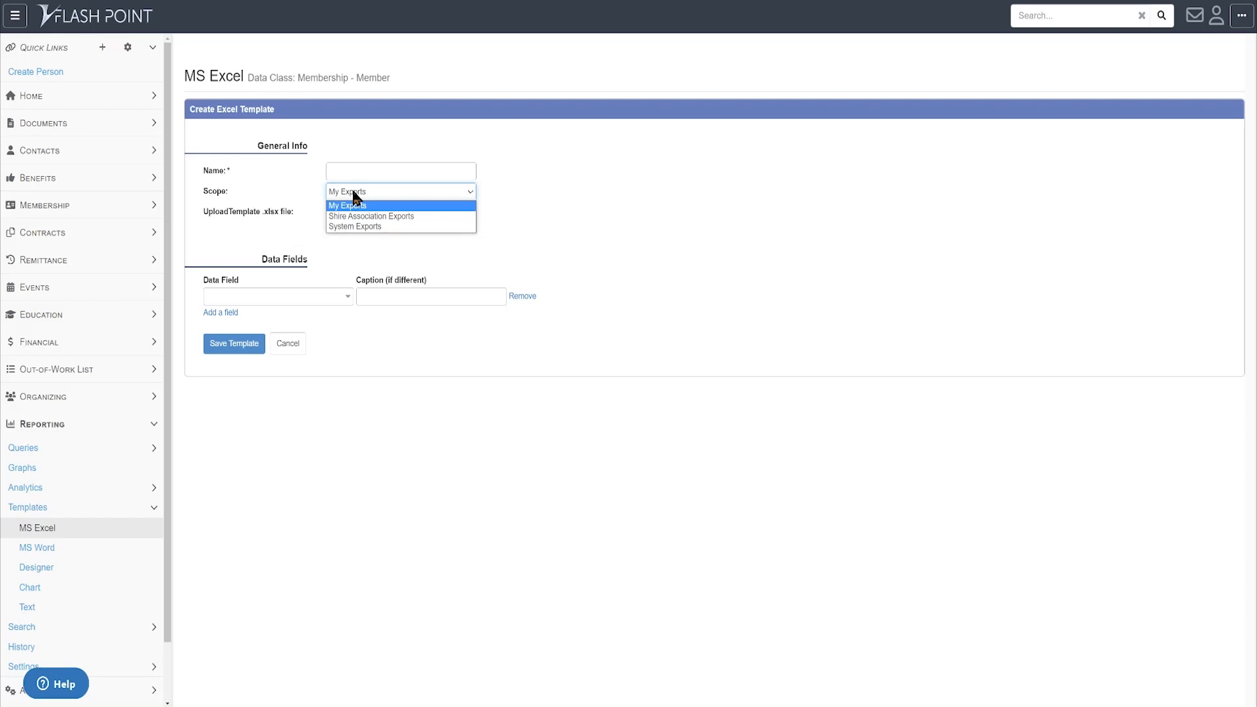
# - Set the scope to System Exports and name the template 'Member Detail'
pyautogui.click(359, 232)
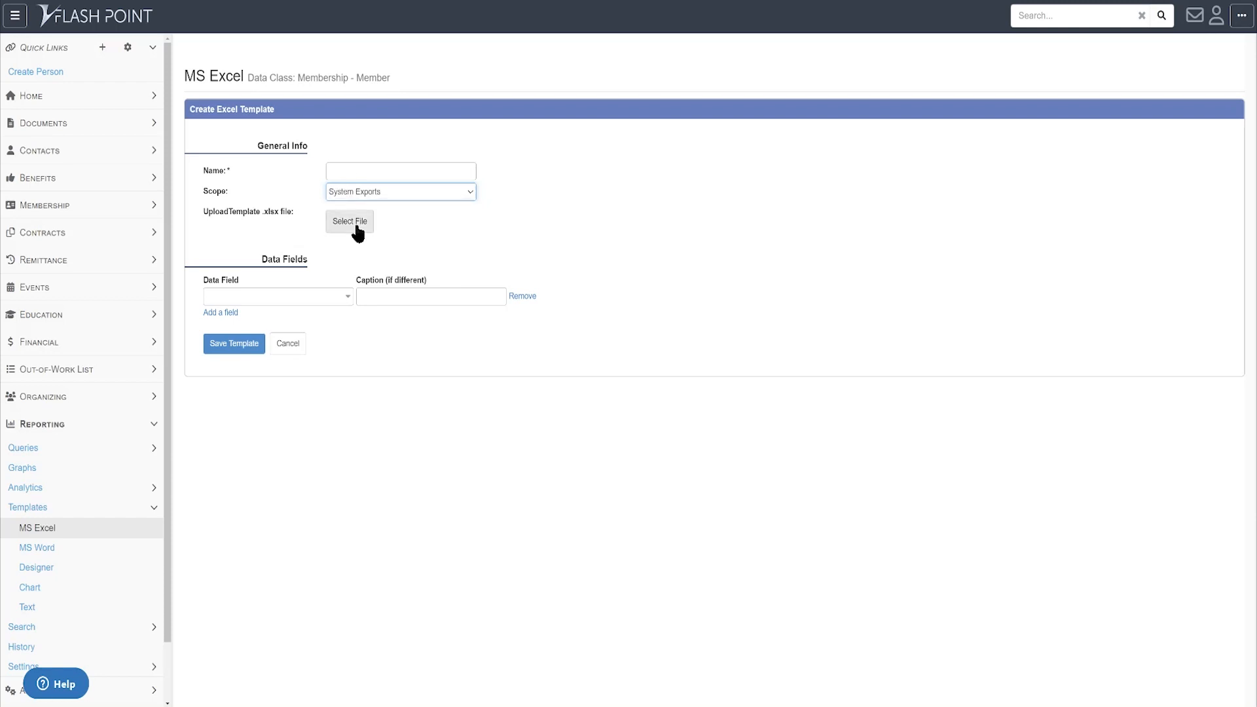
pyautogui.click(355, 171)
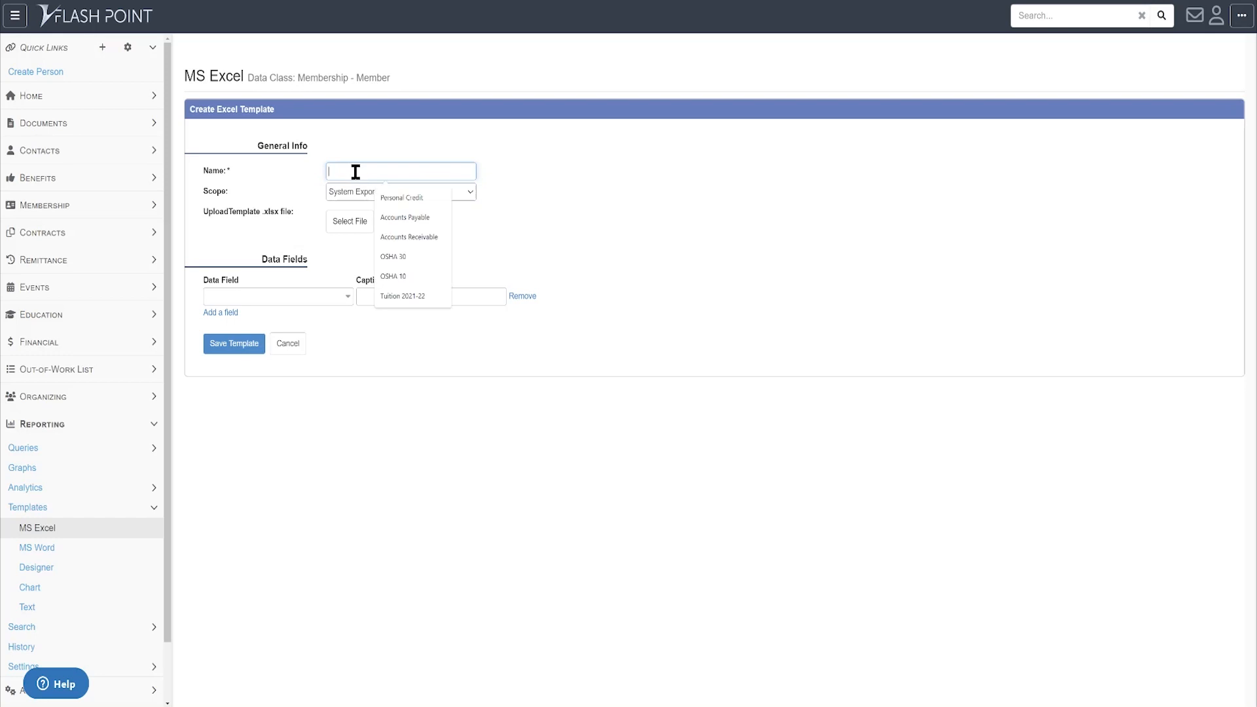
pyautogui.write('Membe')
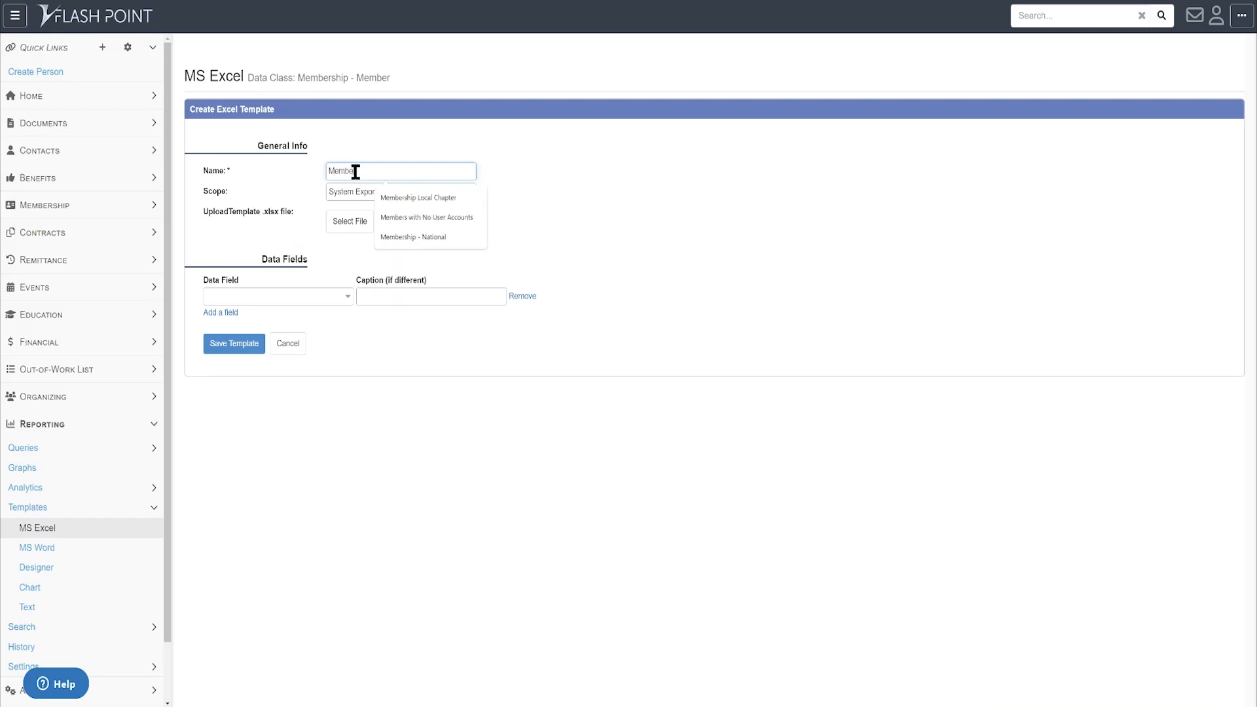
pyautogui.write('r Detail')
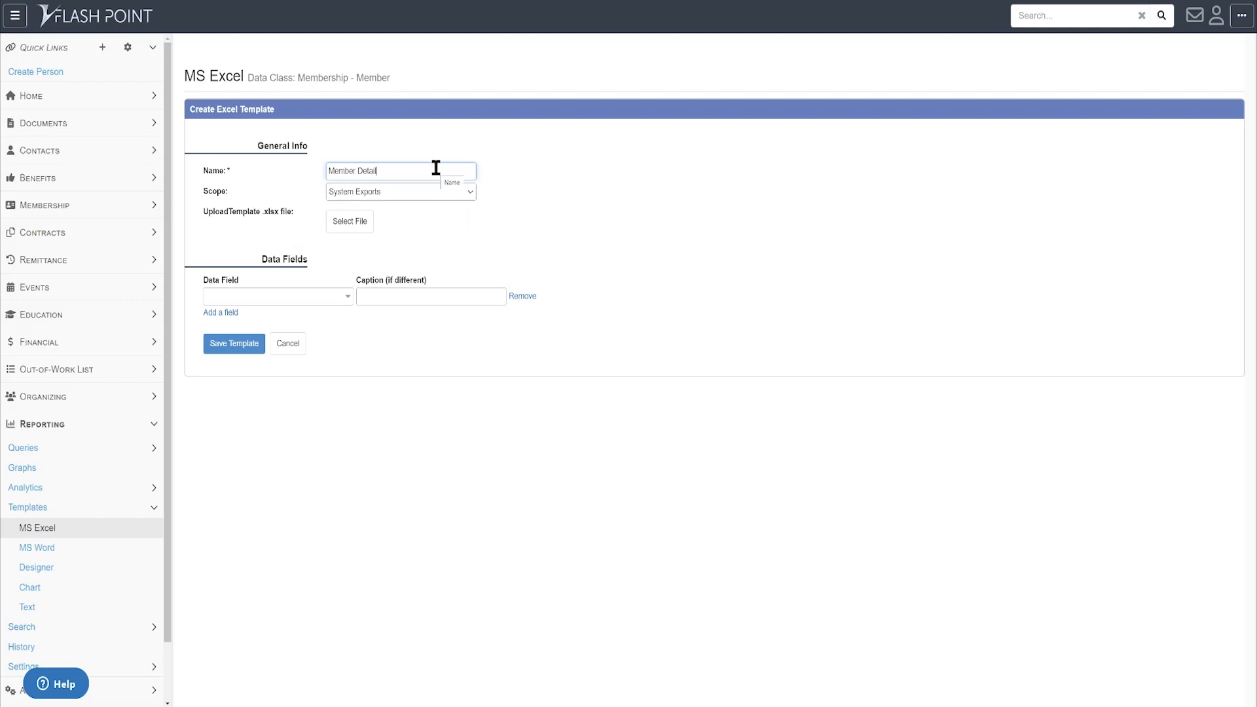
pyautogui.click(291, 300)
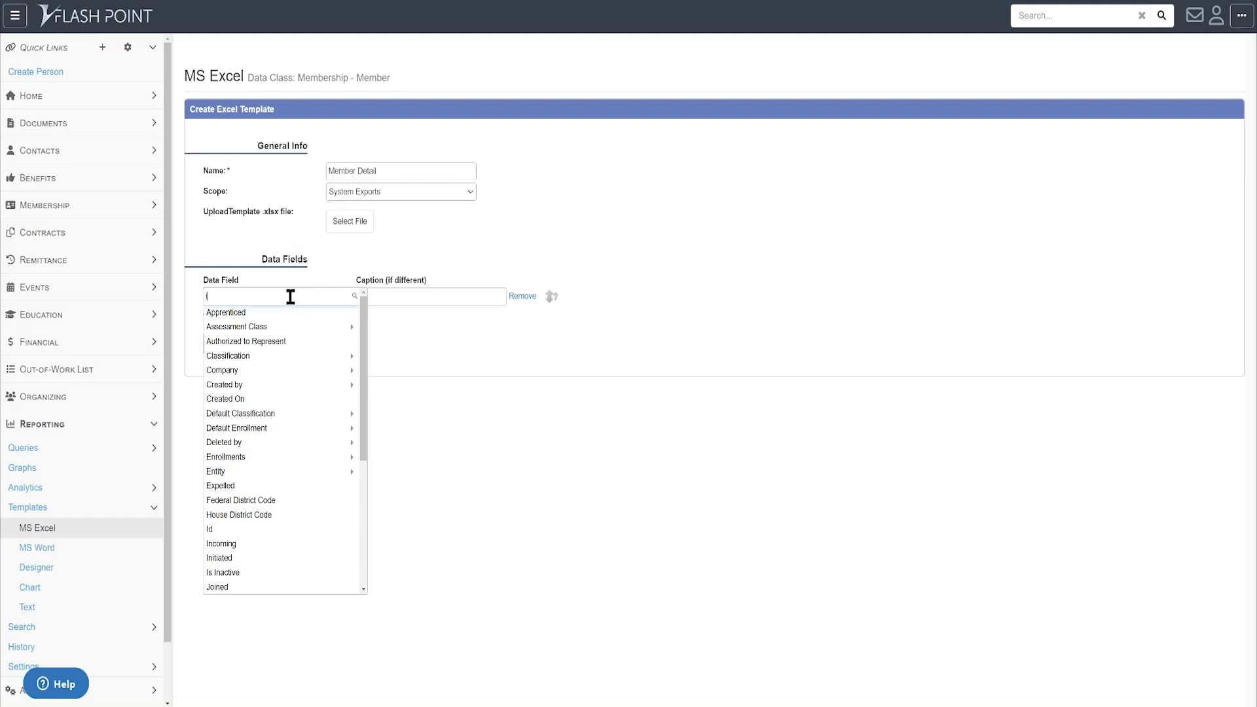
# - Add the Id data field captioned 'Flashpoint ID', then add a second field row
pyautogui.write('id')
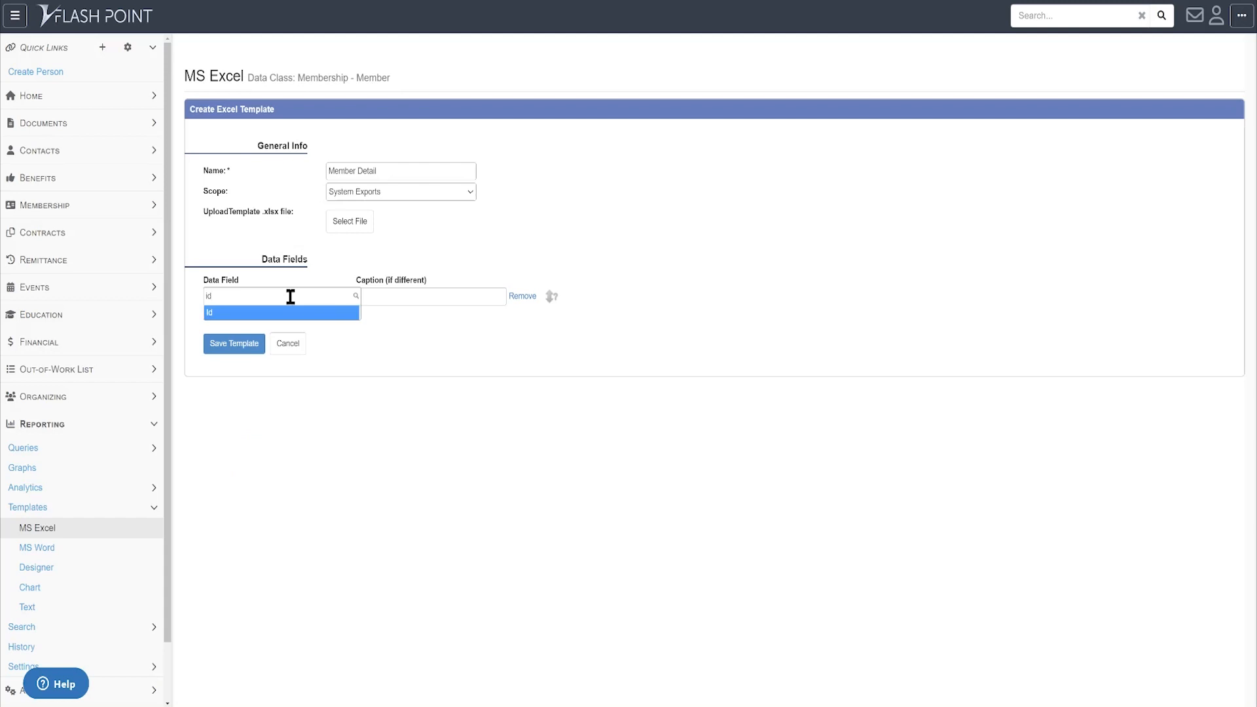
pyautogui.press('Tab')
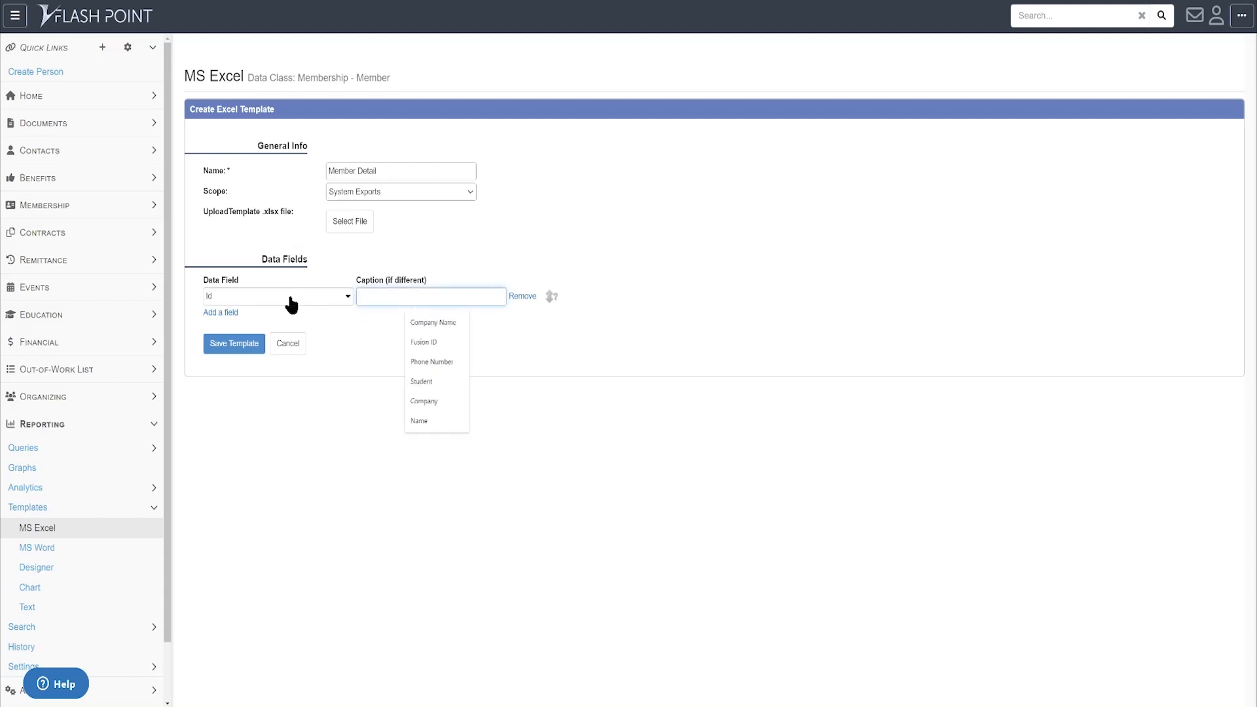
pyautogui.press('Tab')
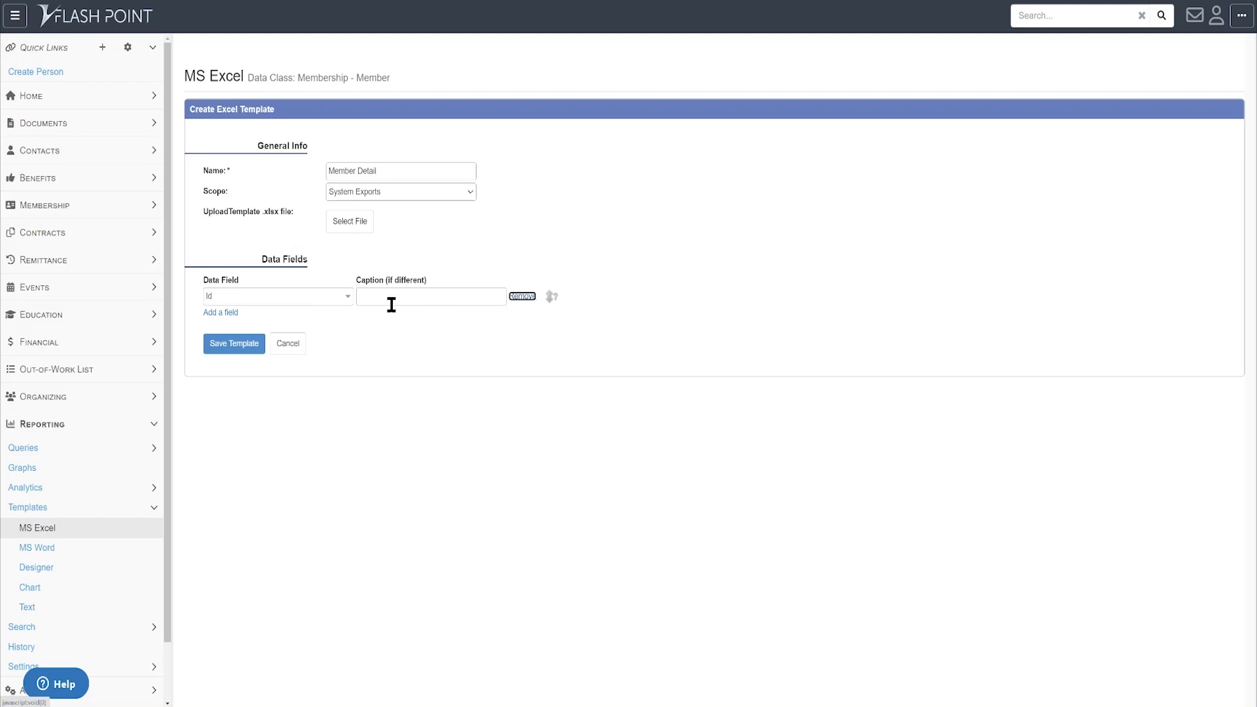
pyautogui.click(390, 303)
pyautogui.write('Flash')
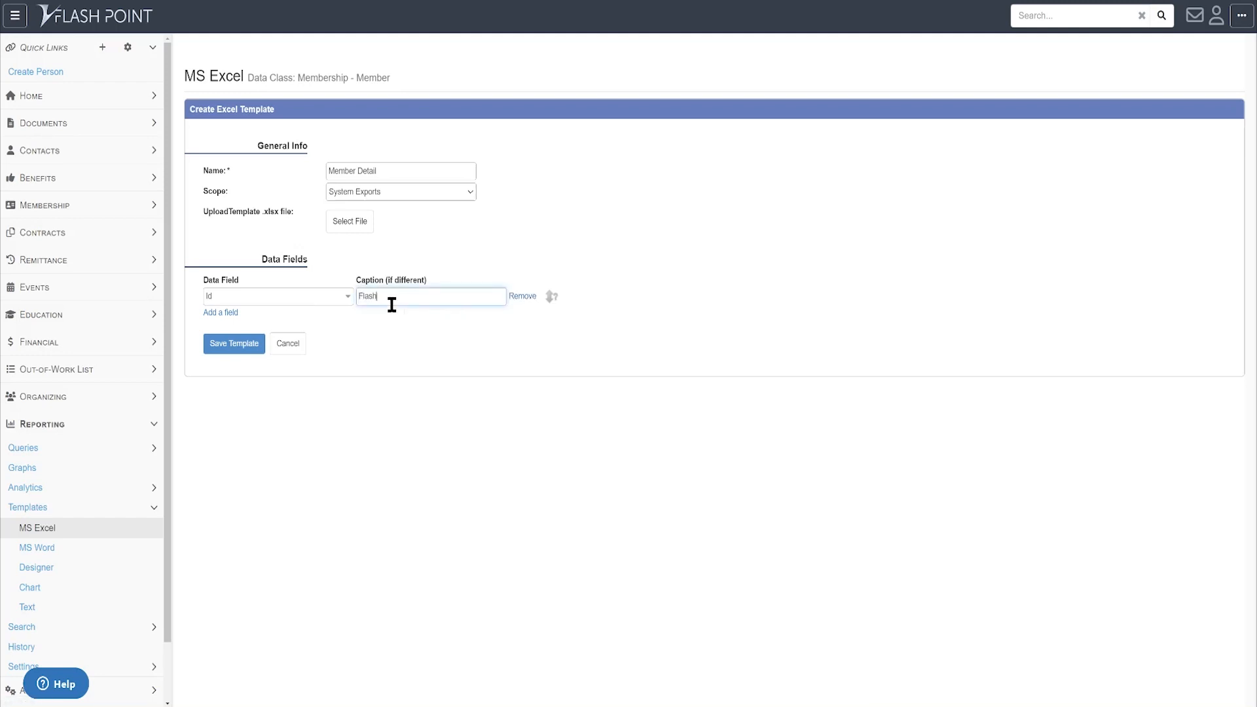
pyautogui.write('point ID')
pyautogui.moveTo(425, 297); pyautogui.dragTo(329, 296)
pyautogui.click(429, 298)
pyautogui.moveTo(415, 298); pyautogui.dragTo(352, 297)
pyautogui.click(221, 314)
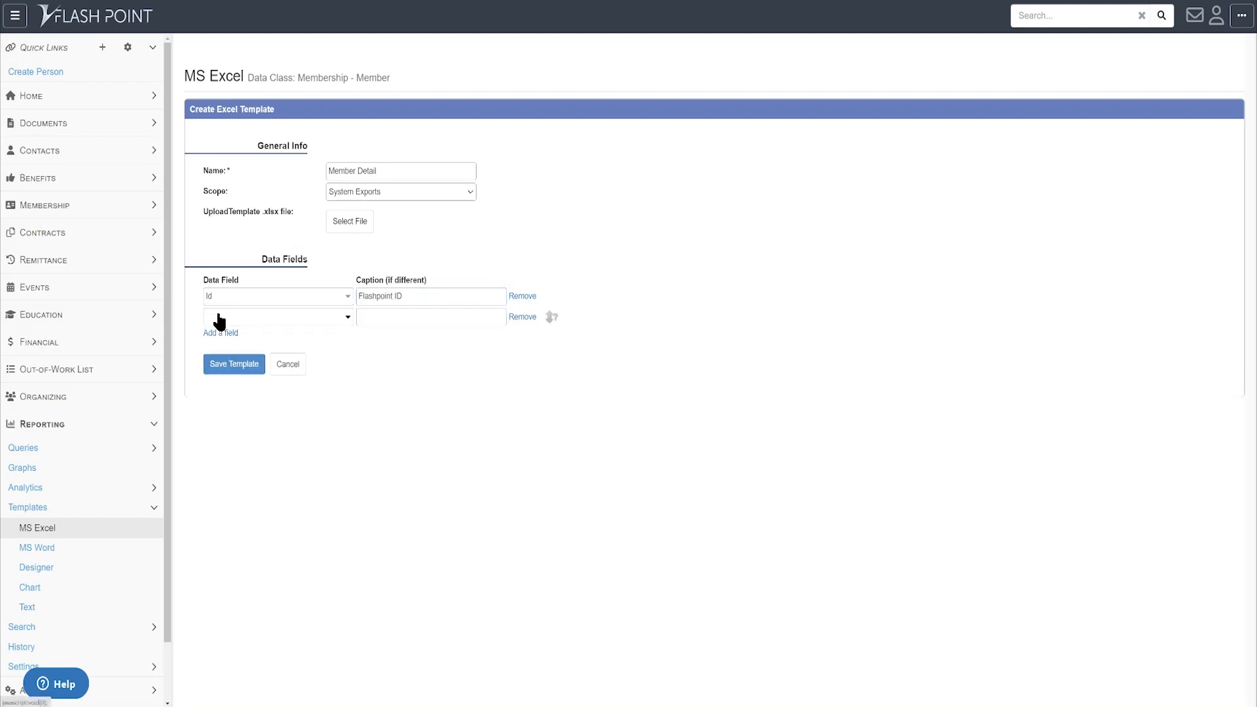
# - Set the second row's data field to Person > National ID
pyautogui.click(240, 318)
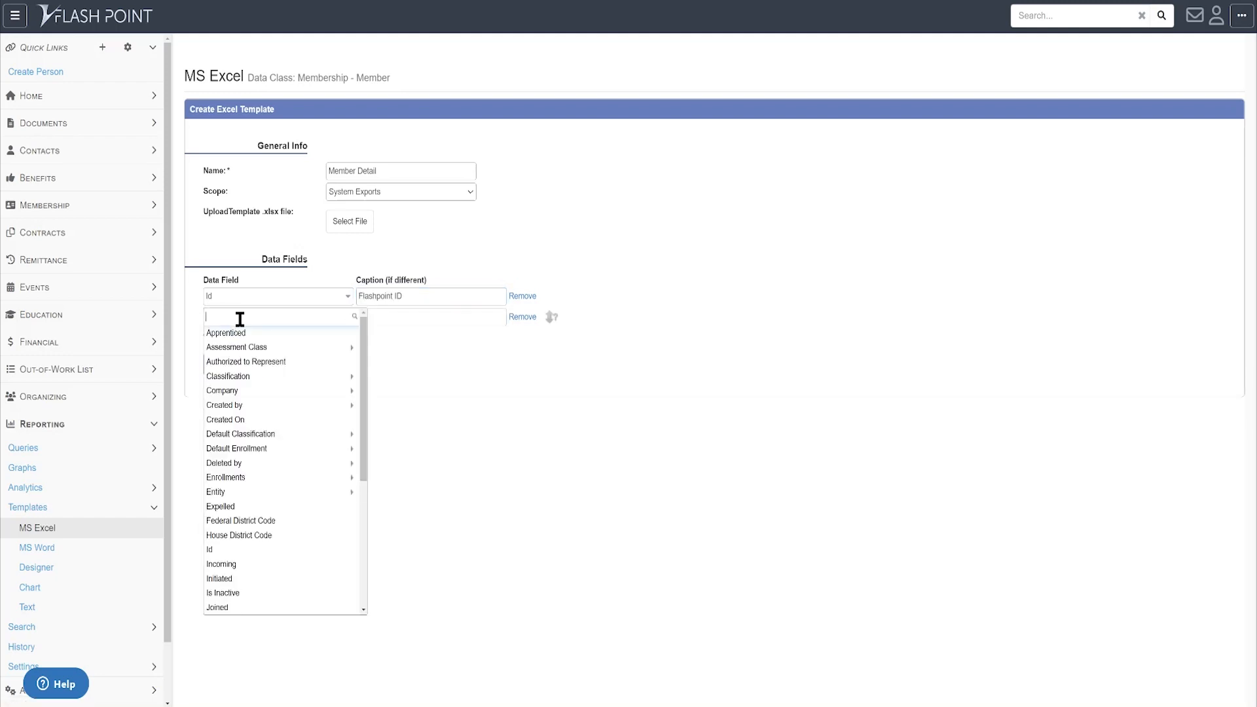
pyautogui.write('national')
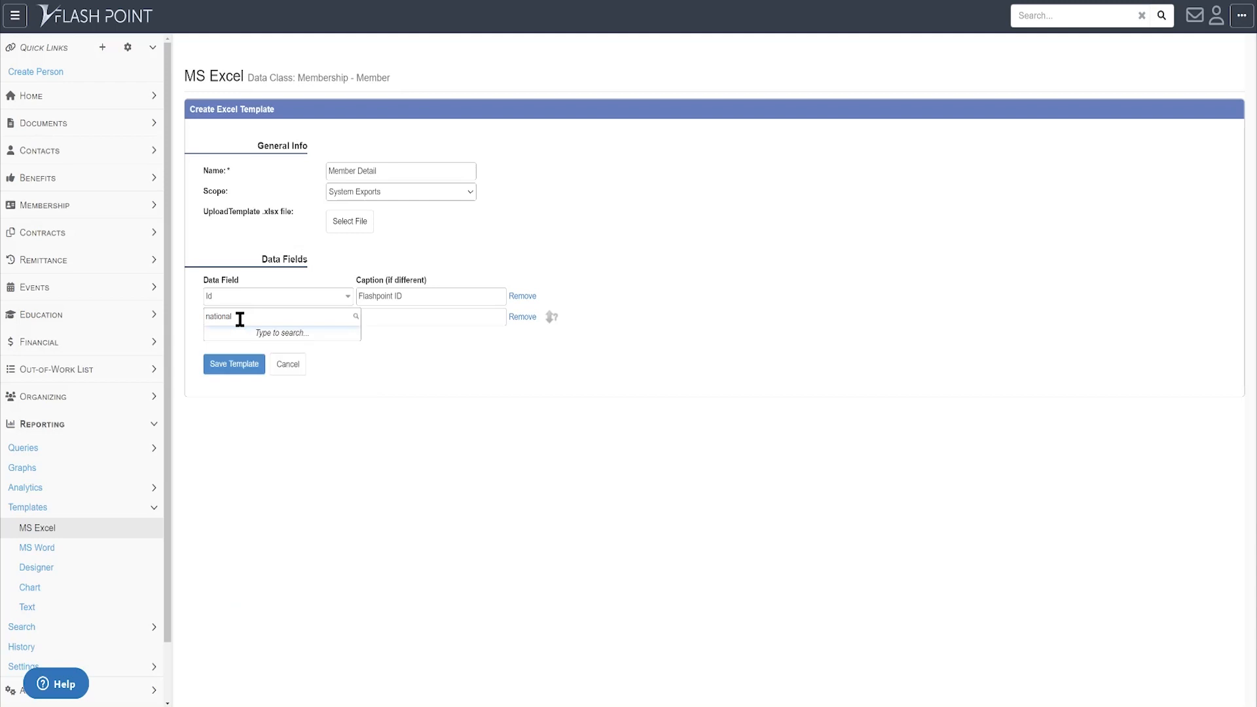
pyautogui.press('BackSpace')
pyautogui.press('BackSpace')
pyautogui.press('BackSpace')
pyautogui.press('BackSpace')
pyautogui.press('BackSpace')
pyautogui.press('BackSpace')
pyautogui.press('BackSpace')
pyautogui.press('BackSpace')
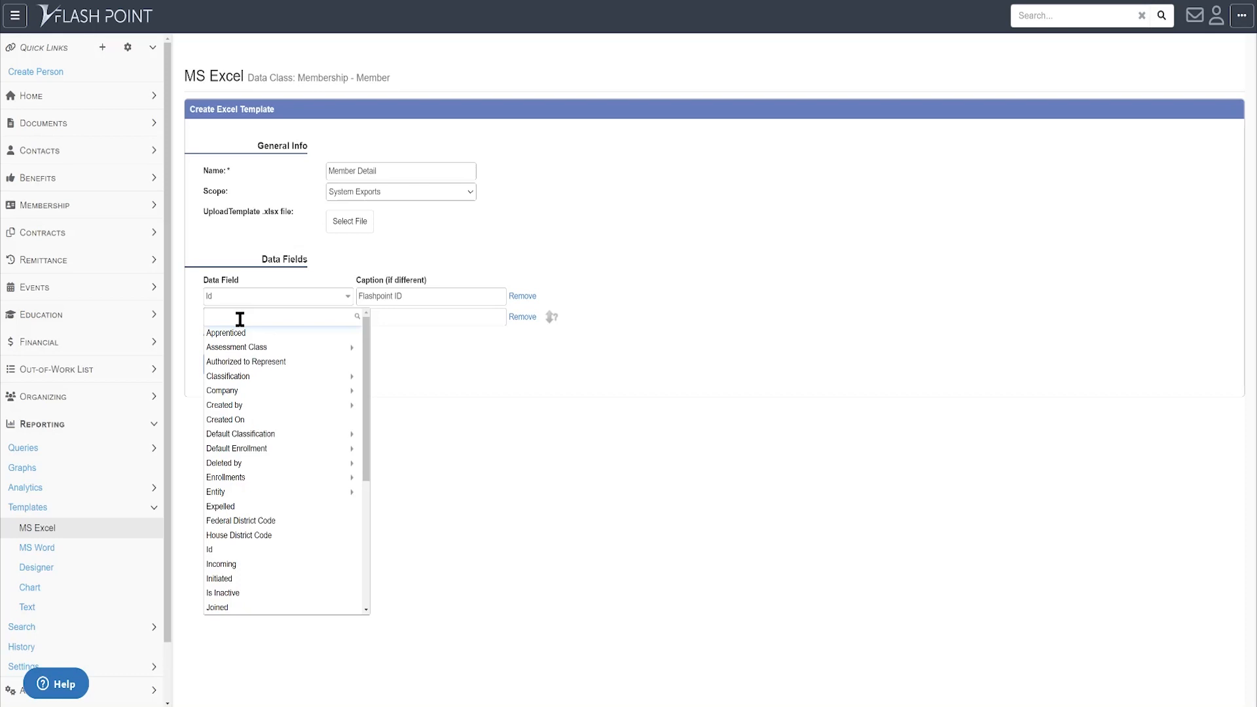
pyautogui.write('person')
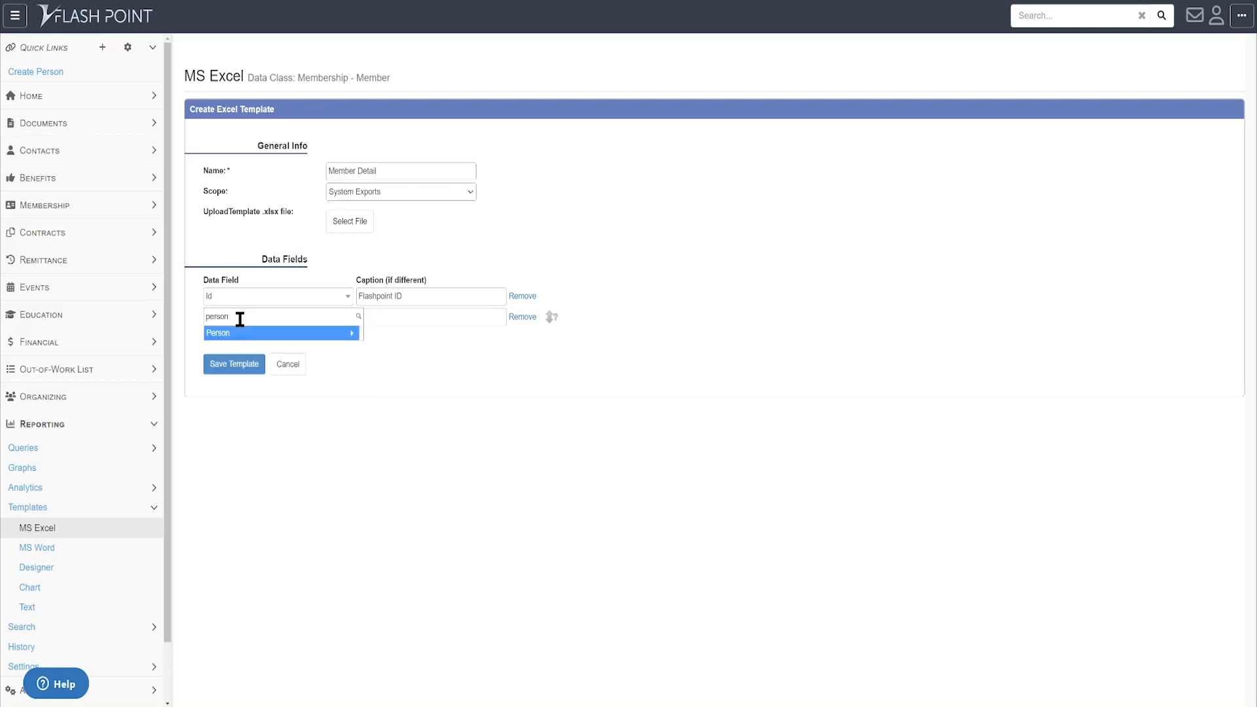
pyautogui.press('Return')
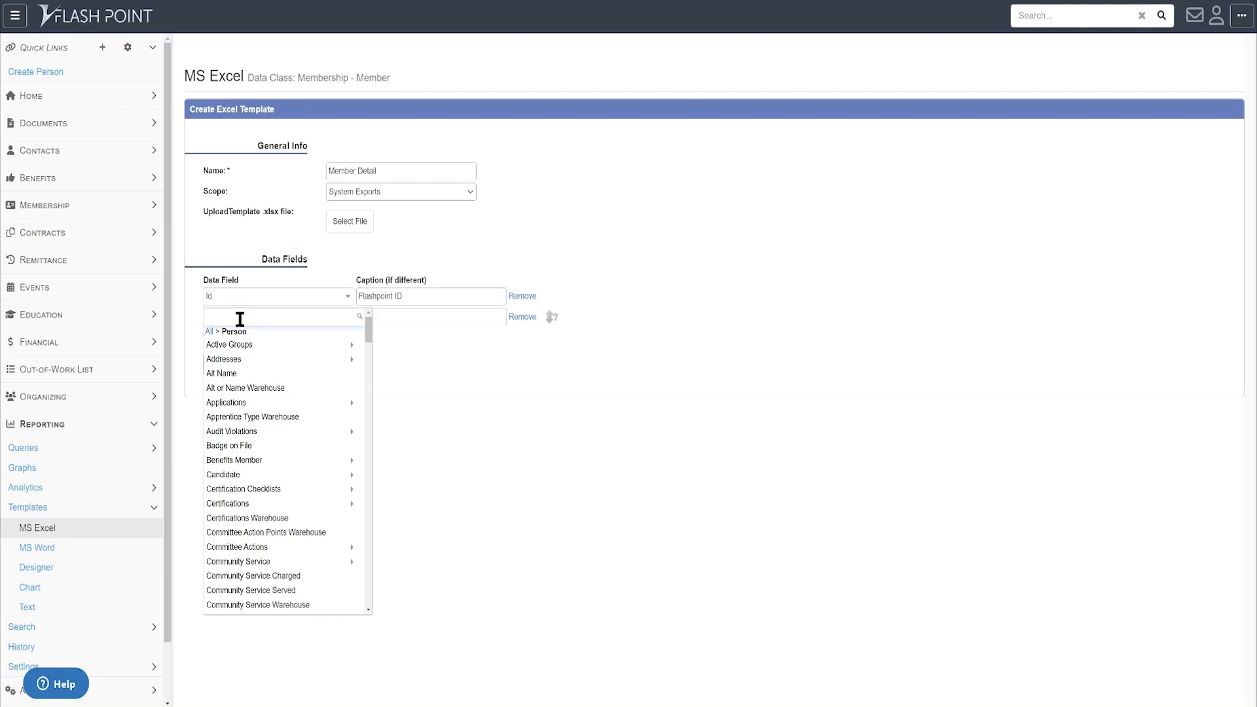
pyautogui.write('national')
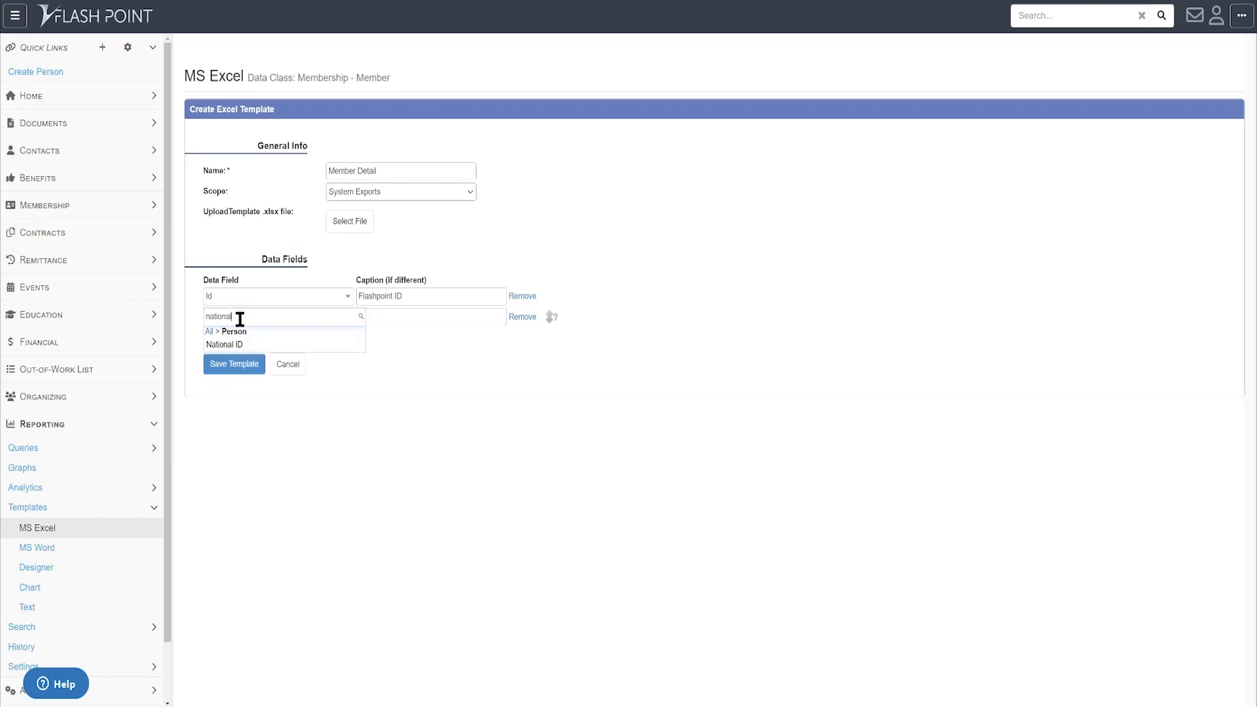
pyautogui.press('Down')
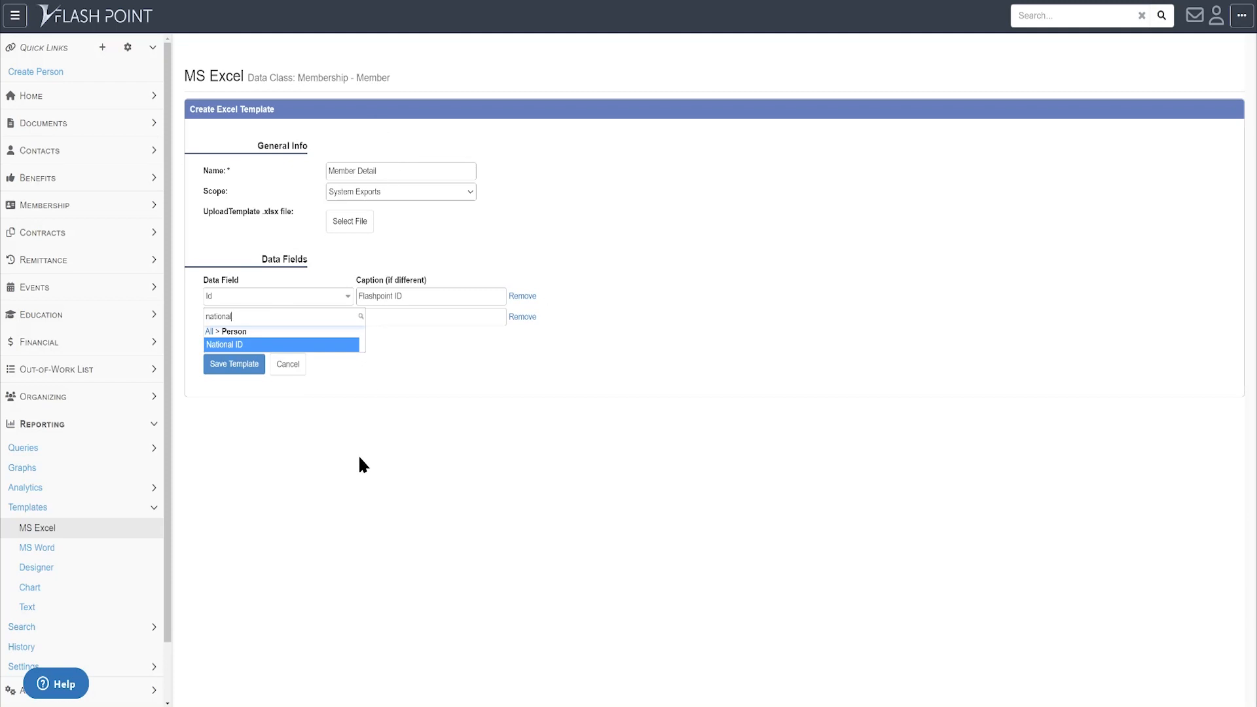
pyautogui.press('Return')
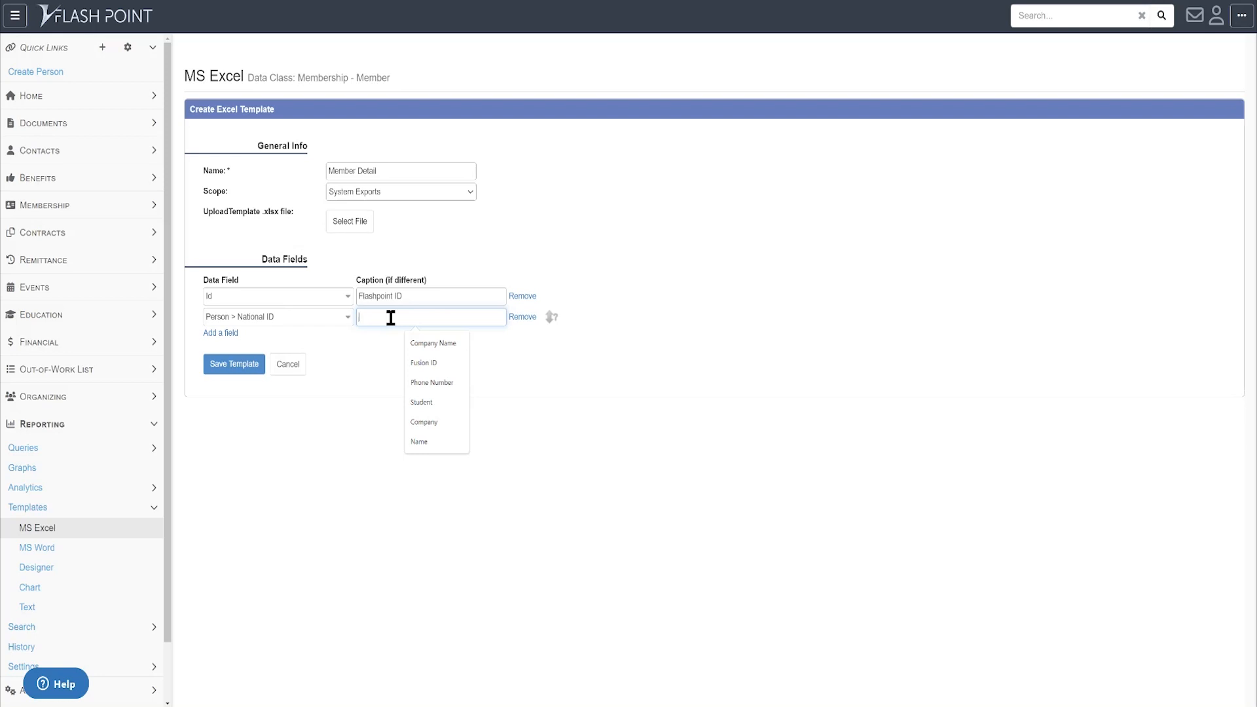
# - Add a third row with Person > SSN captioned 'Social Security Number'
pyautogui.click(226, 335)
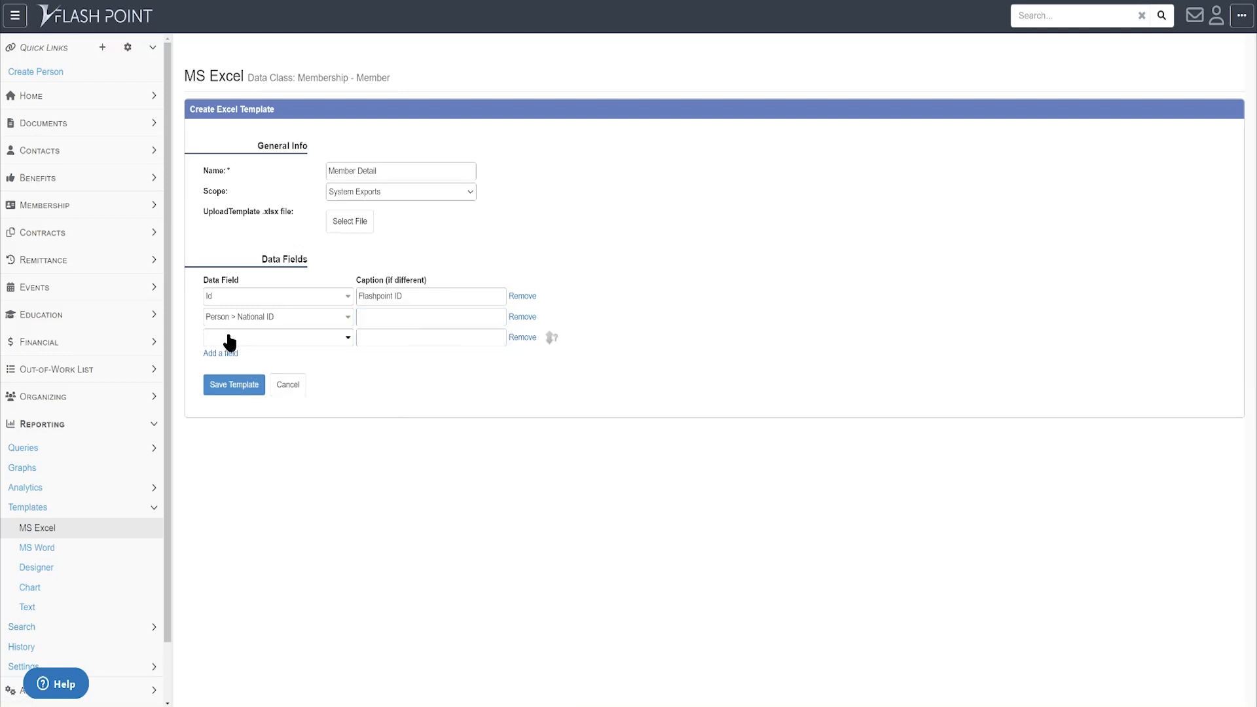
pyautogui.click(229, 337)
pyautogui.write('person')
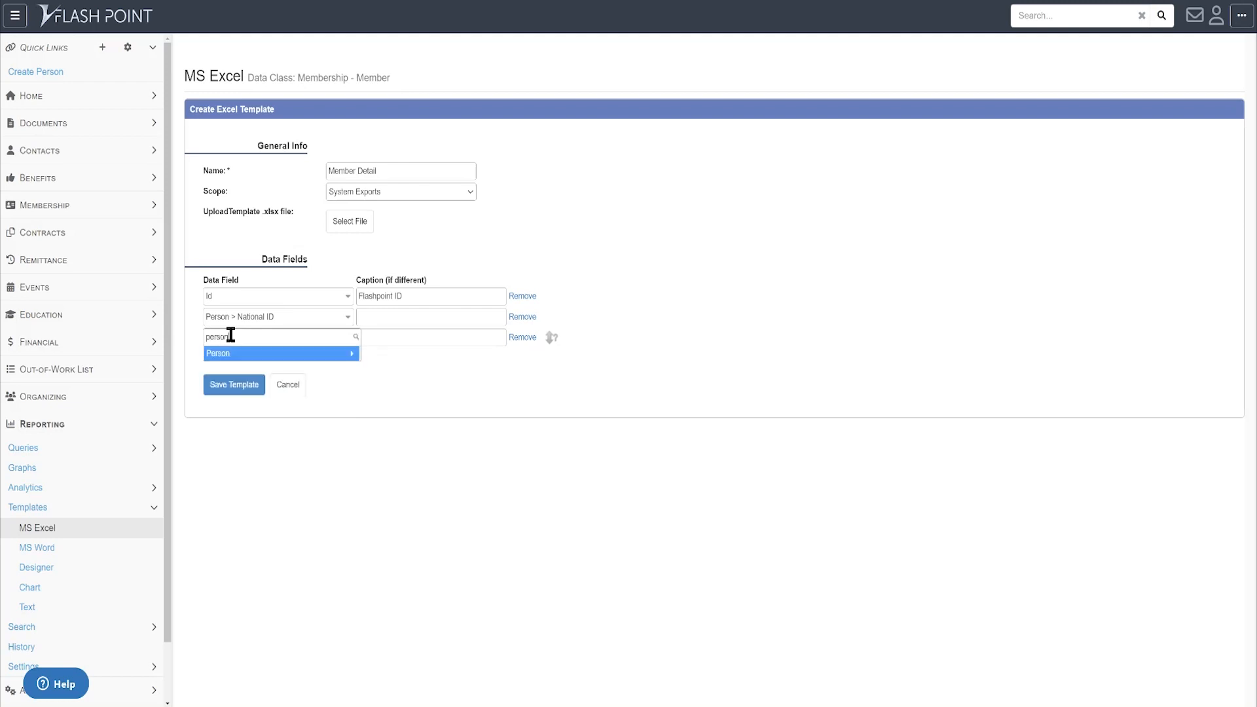
pyautogui.press('Return')
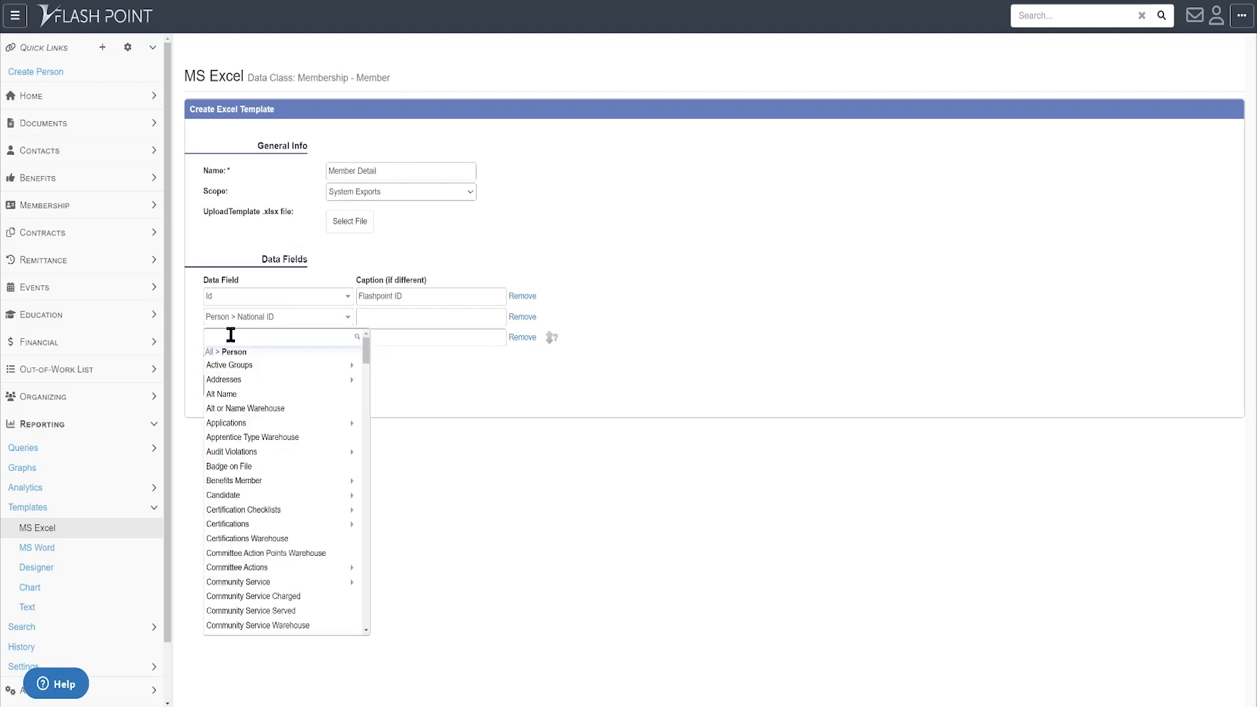
pyautogui.write('ssn')
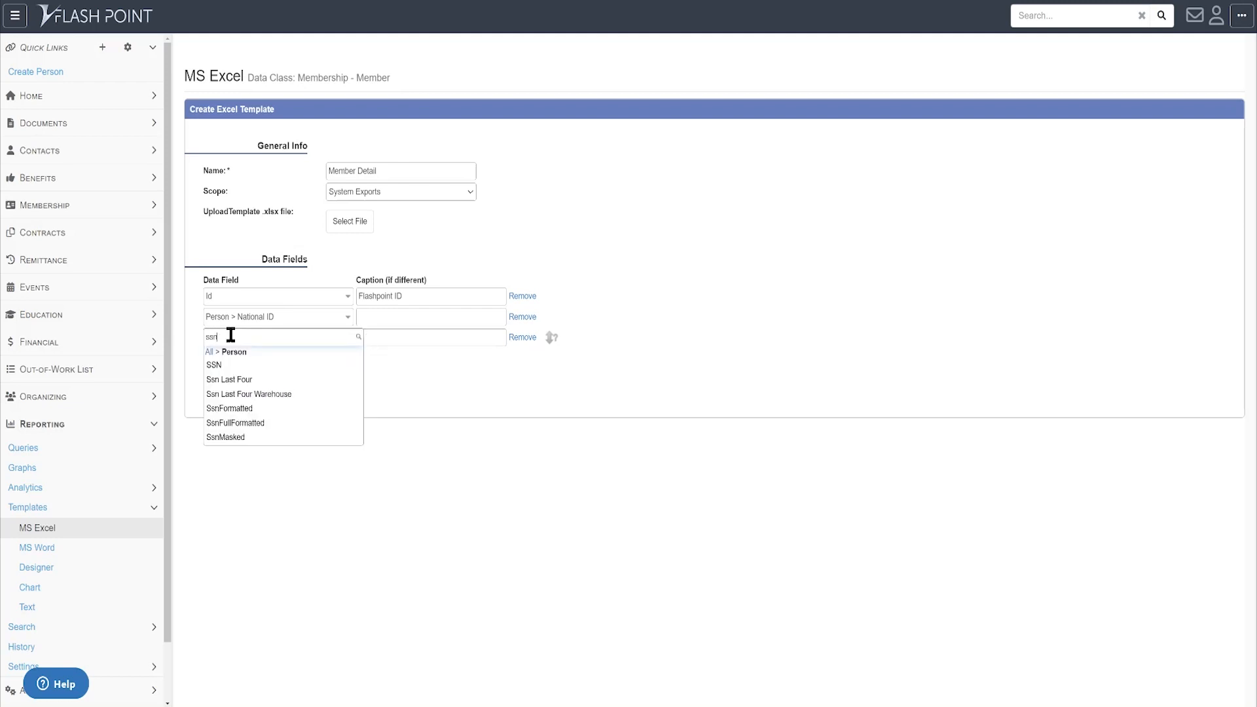
pyautogui.press('Down')
pyautogui.press('Tab')
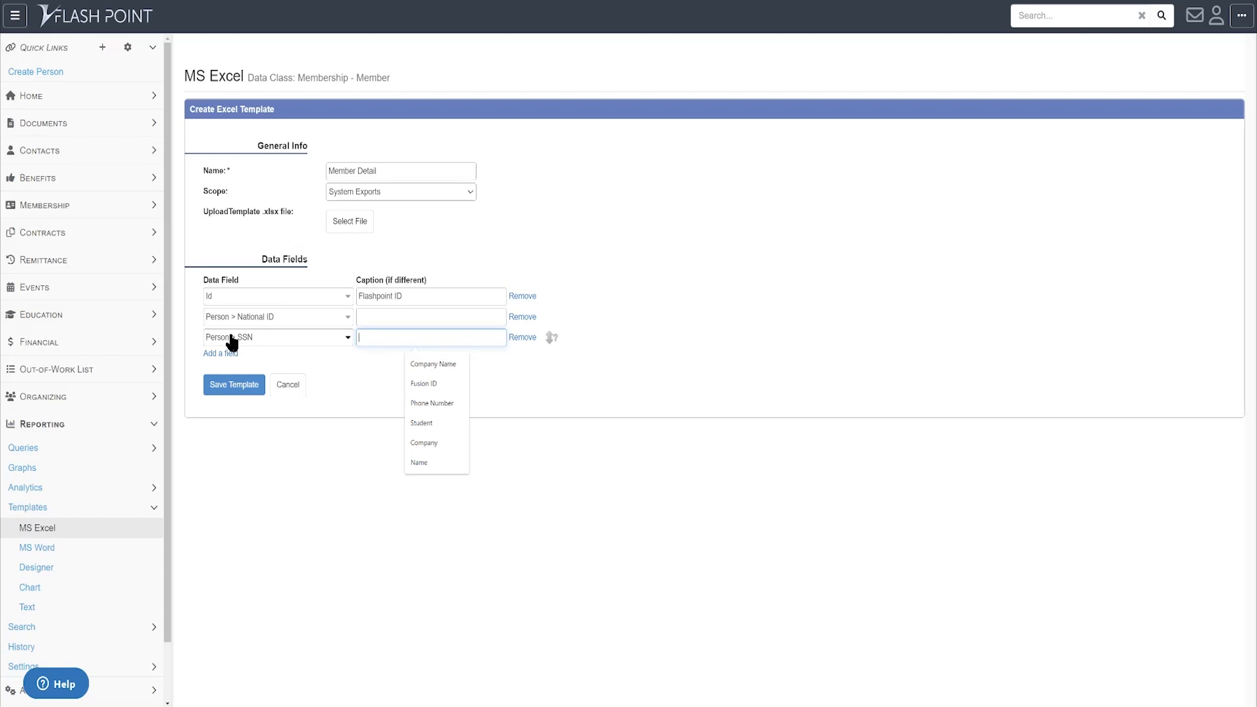
pyautogui.write('Social Se')
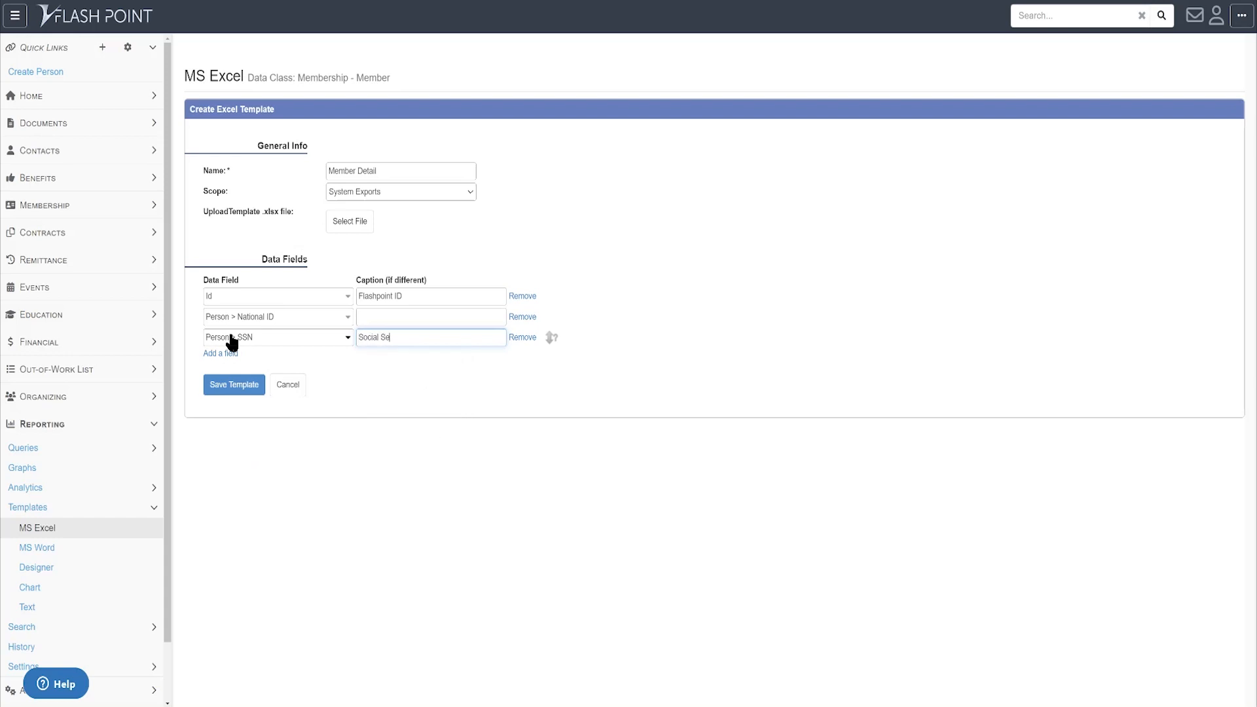
pyautogui.write('curity Number')
pyautogui.press('Tab')
pyautogui.press('Tab')
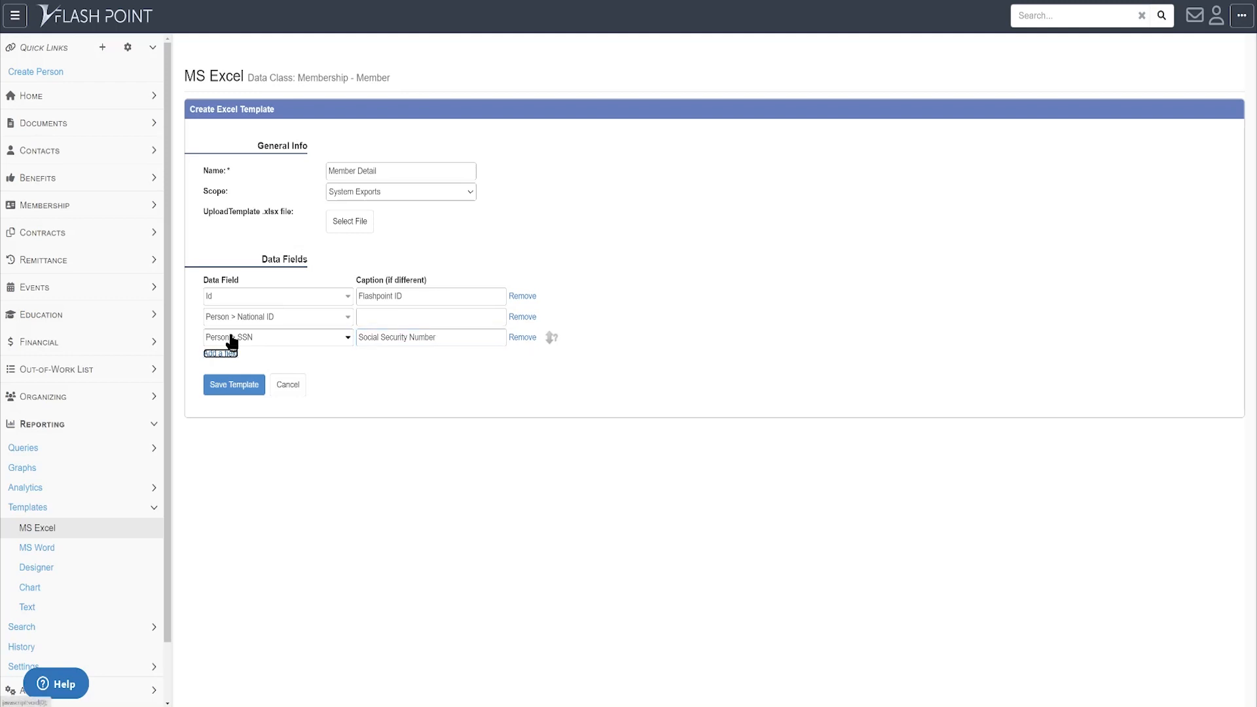
# - Add a row for the Person > Last Name field
pyautogui.press('Return')
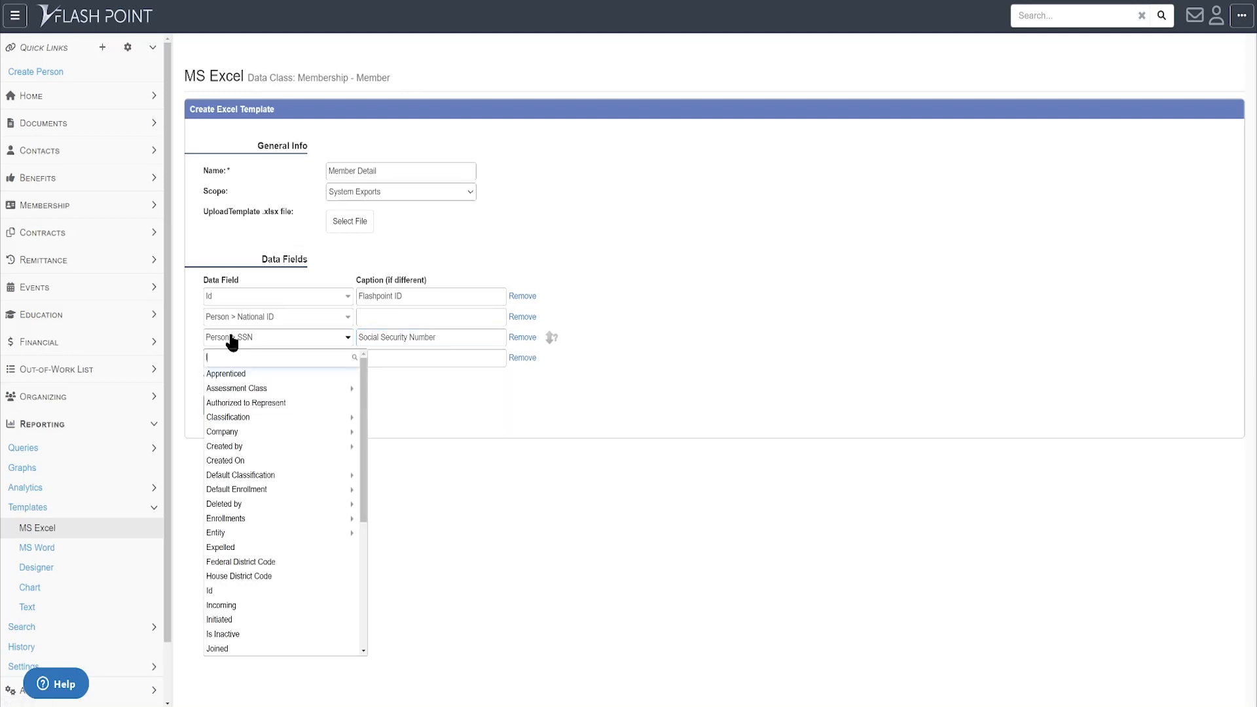
pyautogui.write('last')
pyautogui.press('BackSpace')
pyautogui.press('BackSpace')
pyautogui.press('BackSpace')
pyautogui.write('person')
pyautogui.press('Return')
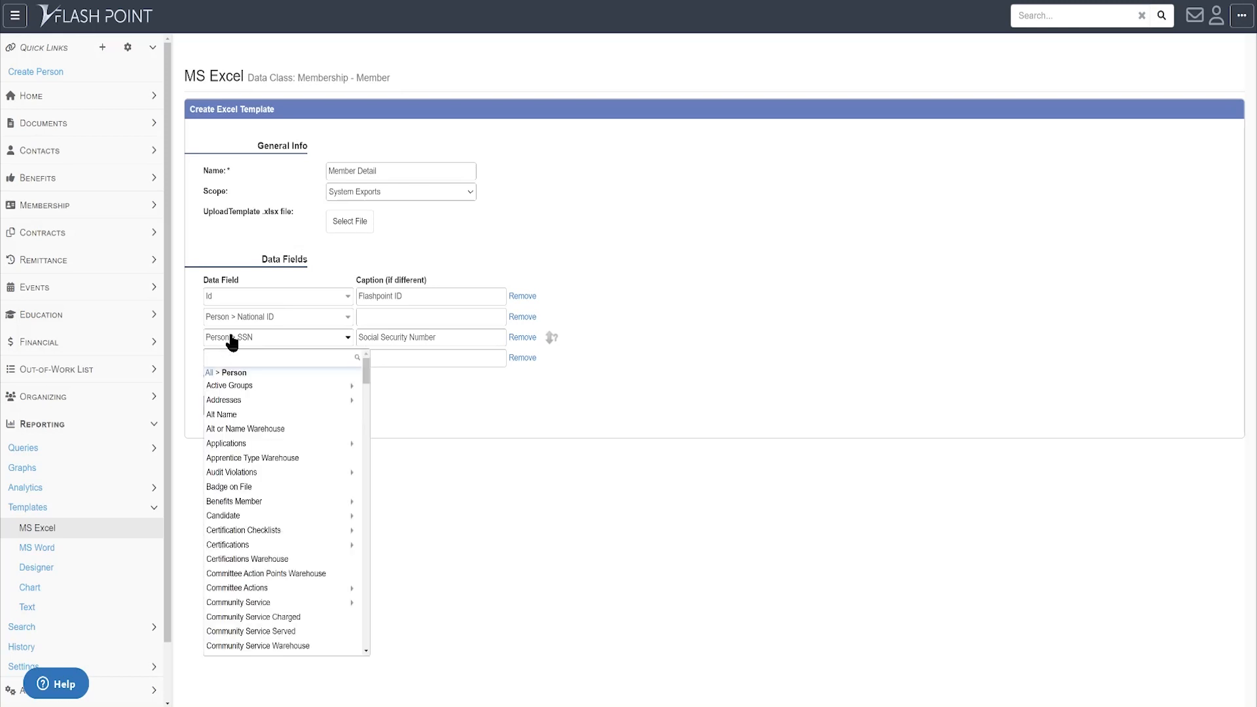
pyautogui.write('last')
pyautogui.press('Down')
pyautogui.press('Down')
pyautogui.press('Down')
pyautogui.press('Down')
pyautogui.press('Down')
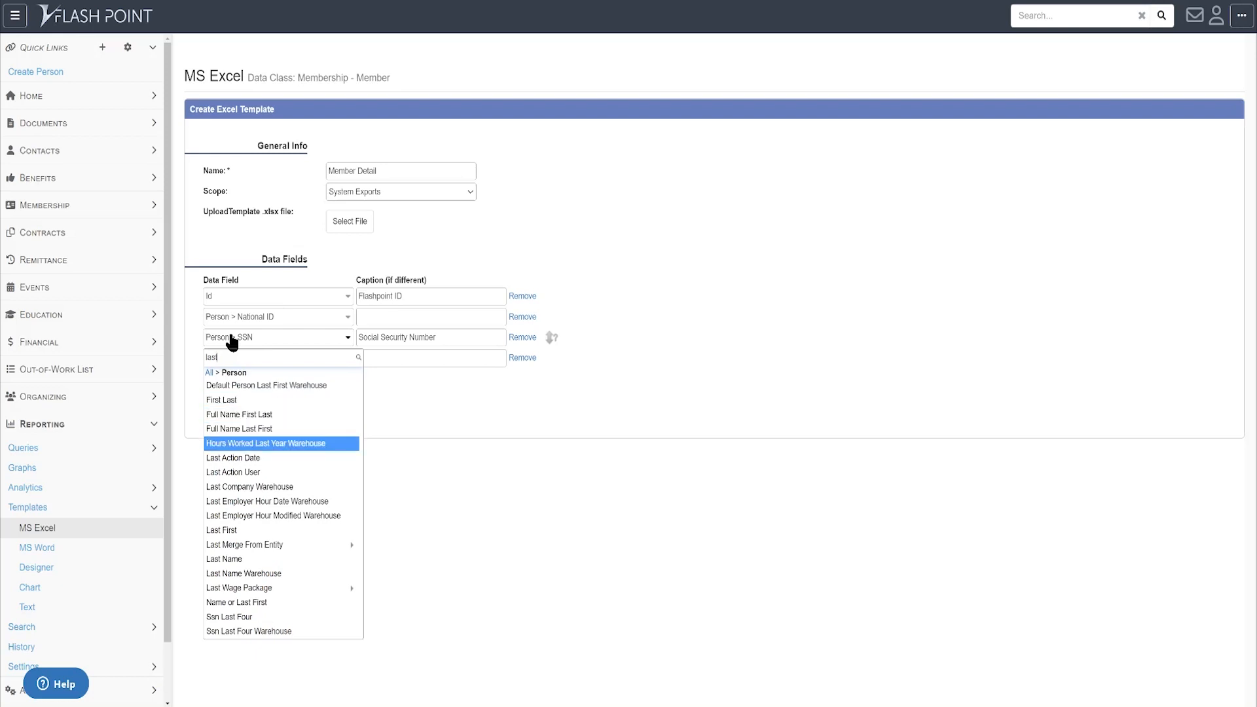
pyautogui.press('Down')
pyautogui.press('Down')
pyautogui.press('Down')
pyautogui.press('Down')
pyautogui.press('Down')
pyautogui.press('Down')
pyautogui.press('Down')
pyautogui.press('Down')
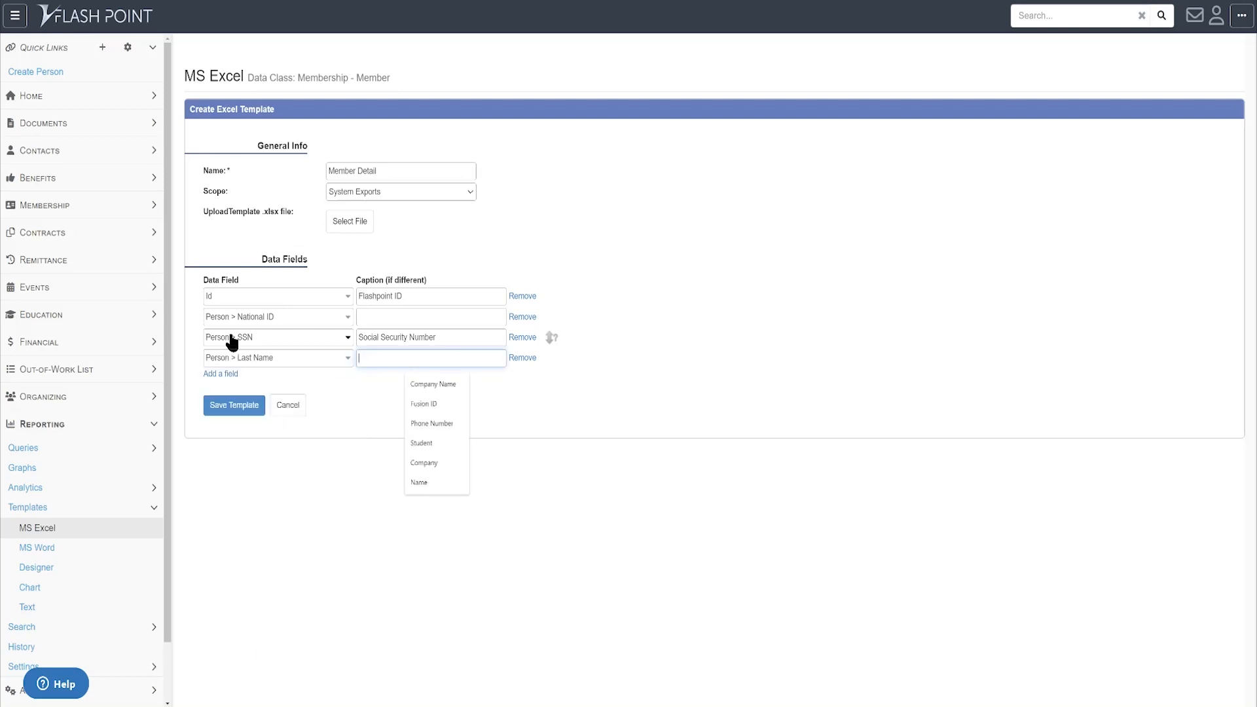
pyautogui.press('Tab')
# - Add a row for the Person > First Name field
pyautogui.press('Return')
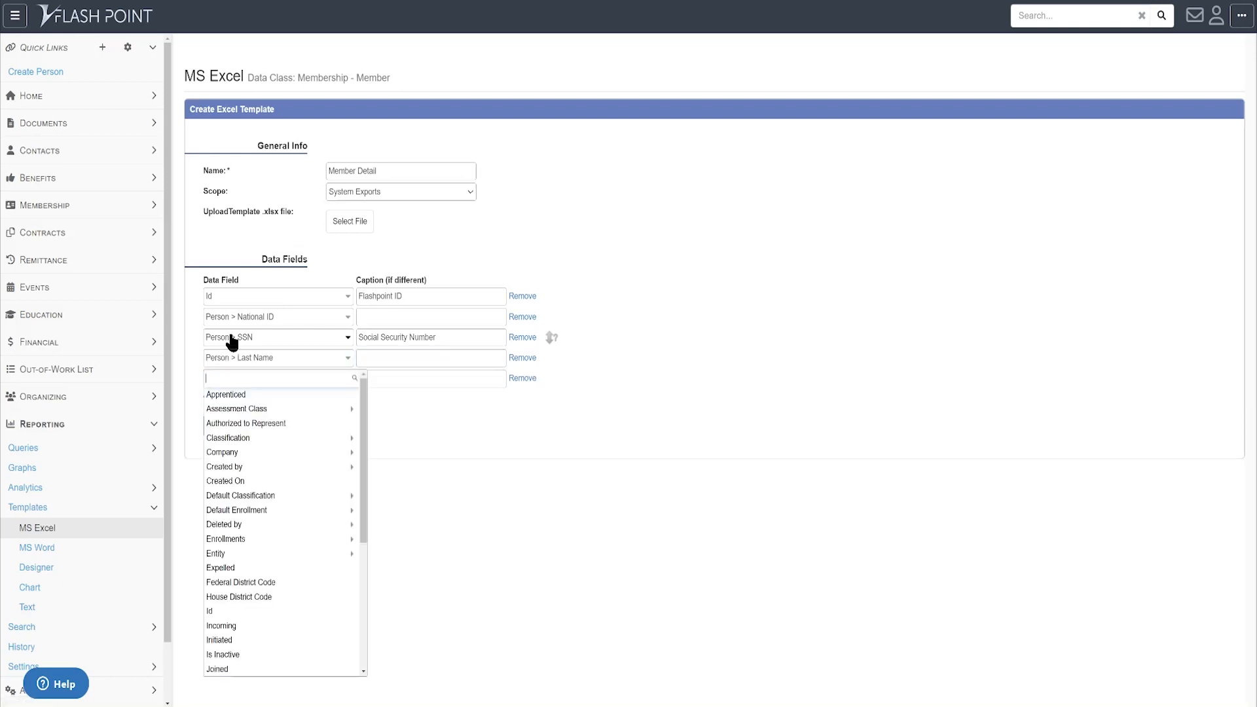
pyautogui.write('person')
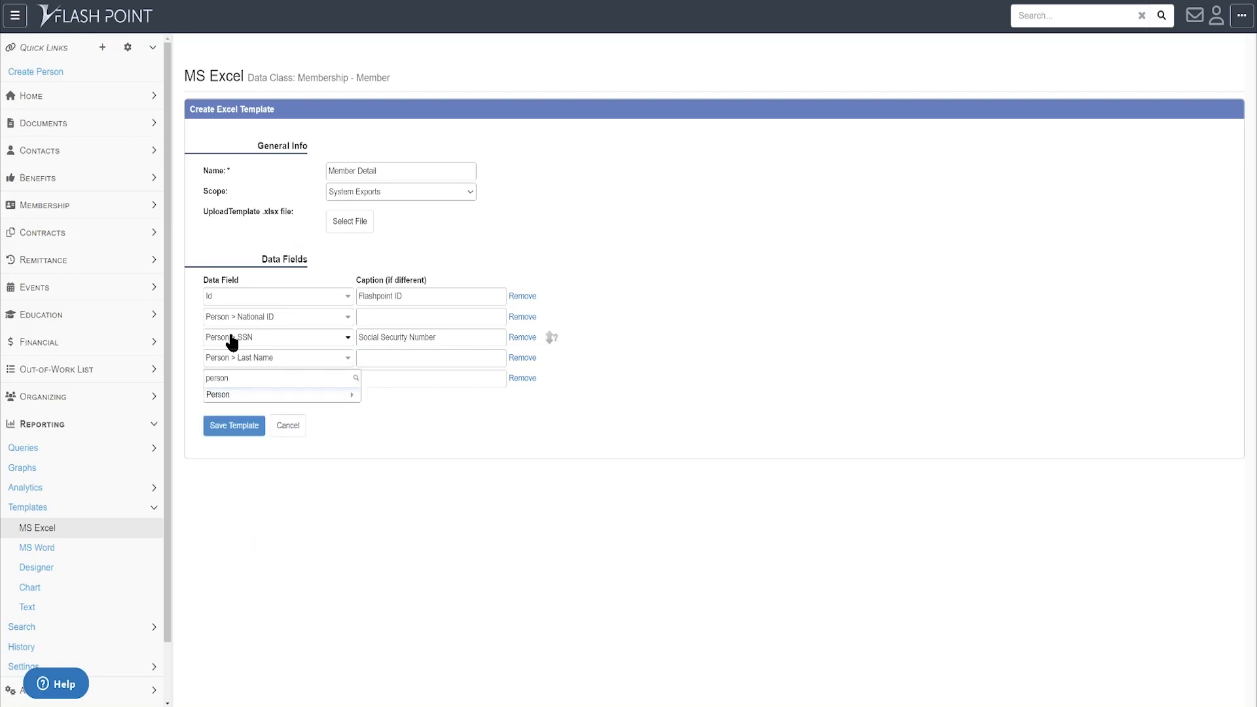
pyautogui.press('Down')
pyautogui.press('Return')
pyautogui.write('firstna')
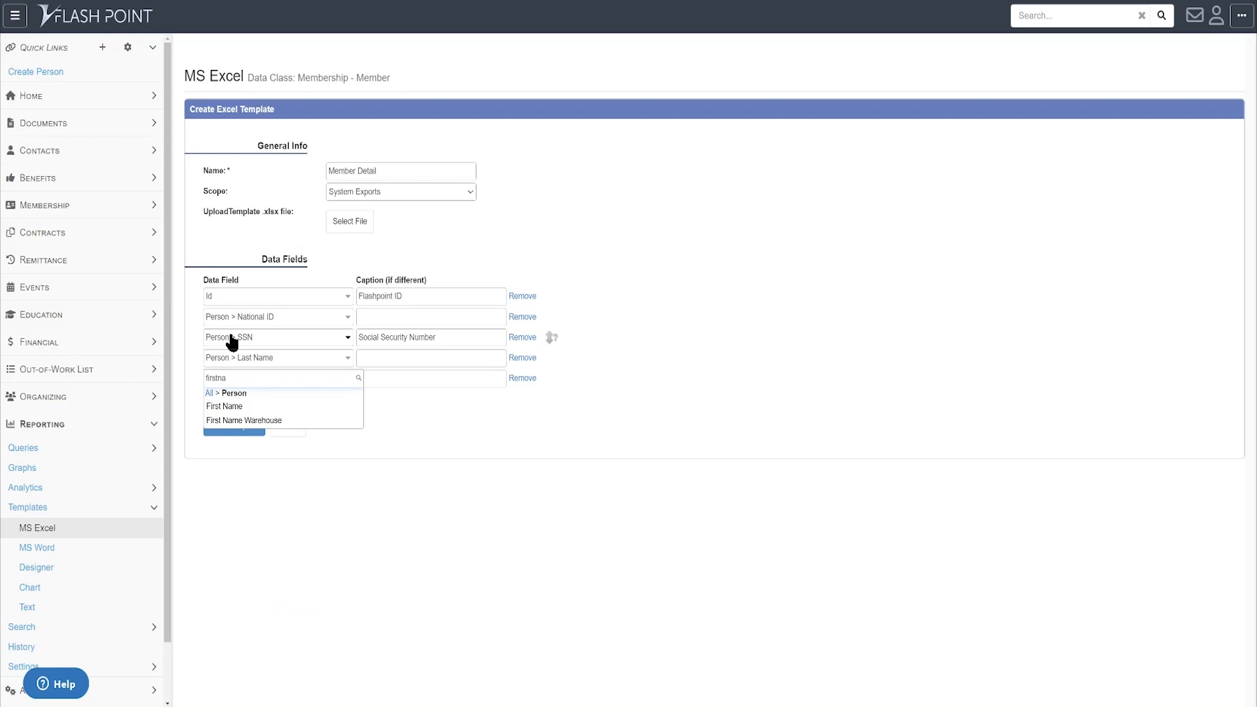
pyautogui.press('Down')
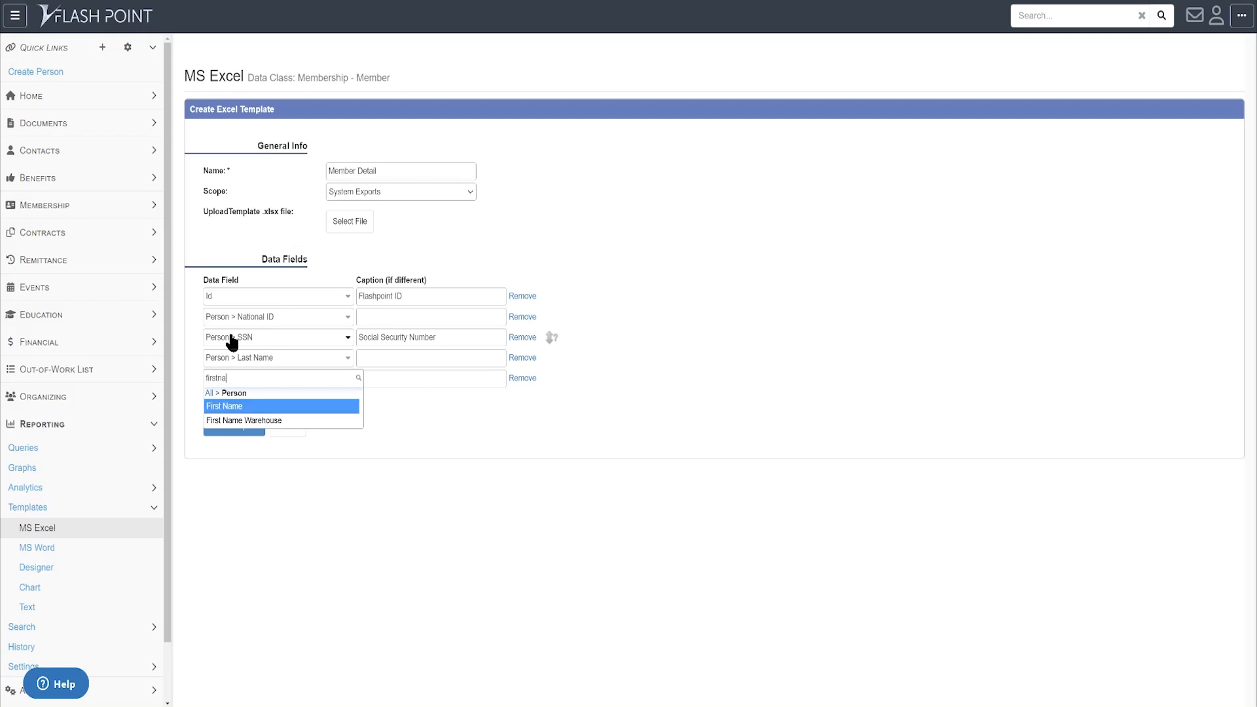
pyautogui.press('Return')
pyautogui.press('Return')
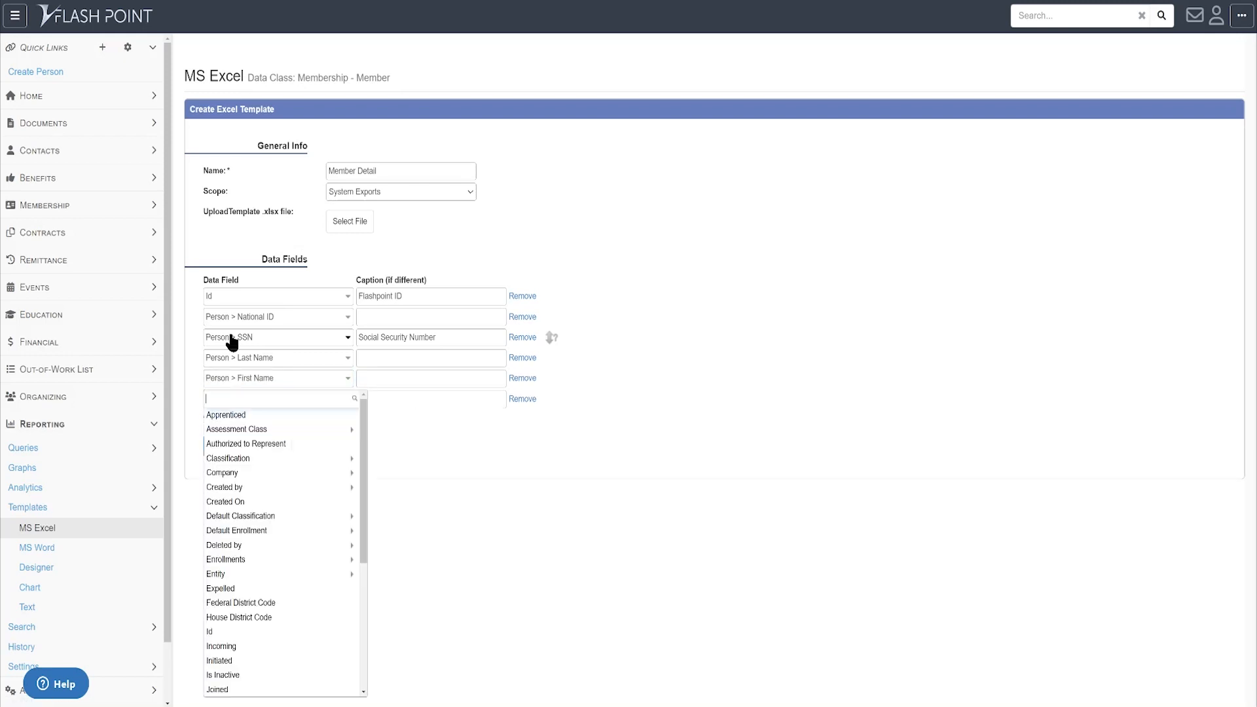
# - Set the next row to Person > Middle Name
pyautogui.write('person')
pyautogui.press('Down')
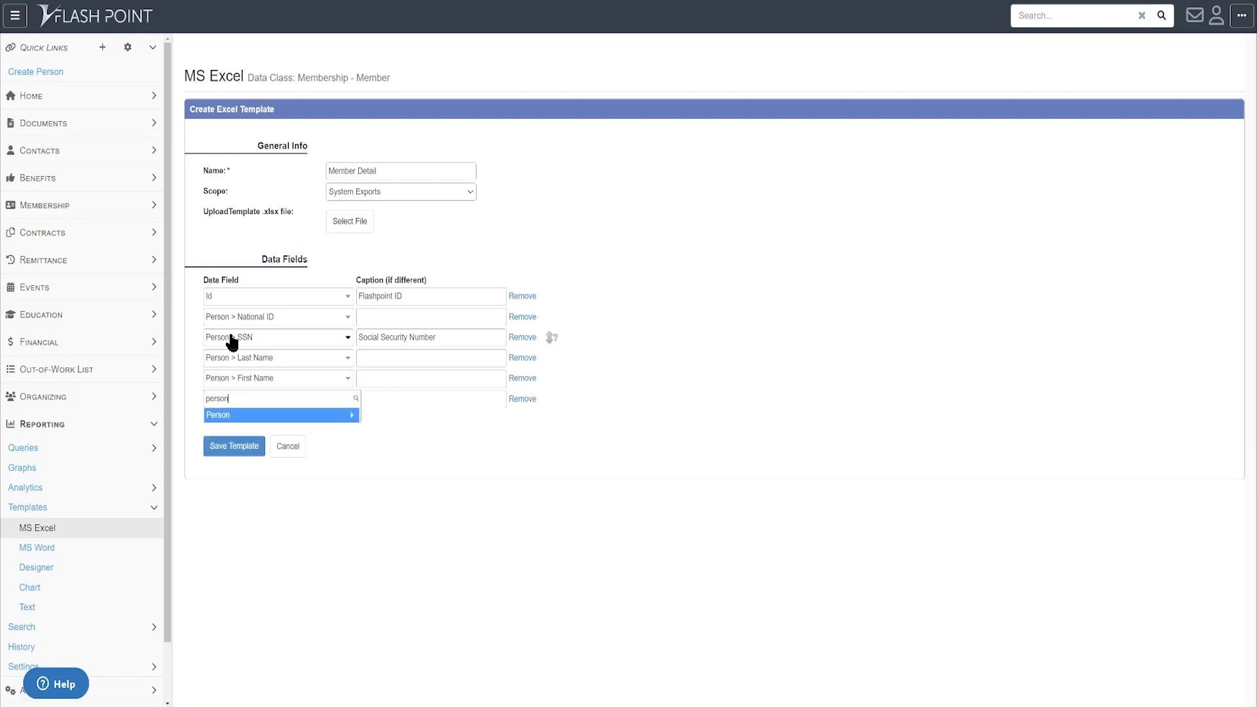
pyautogui.press('Return')
pyautogui.write('middl')
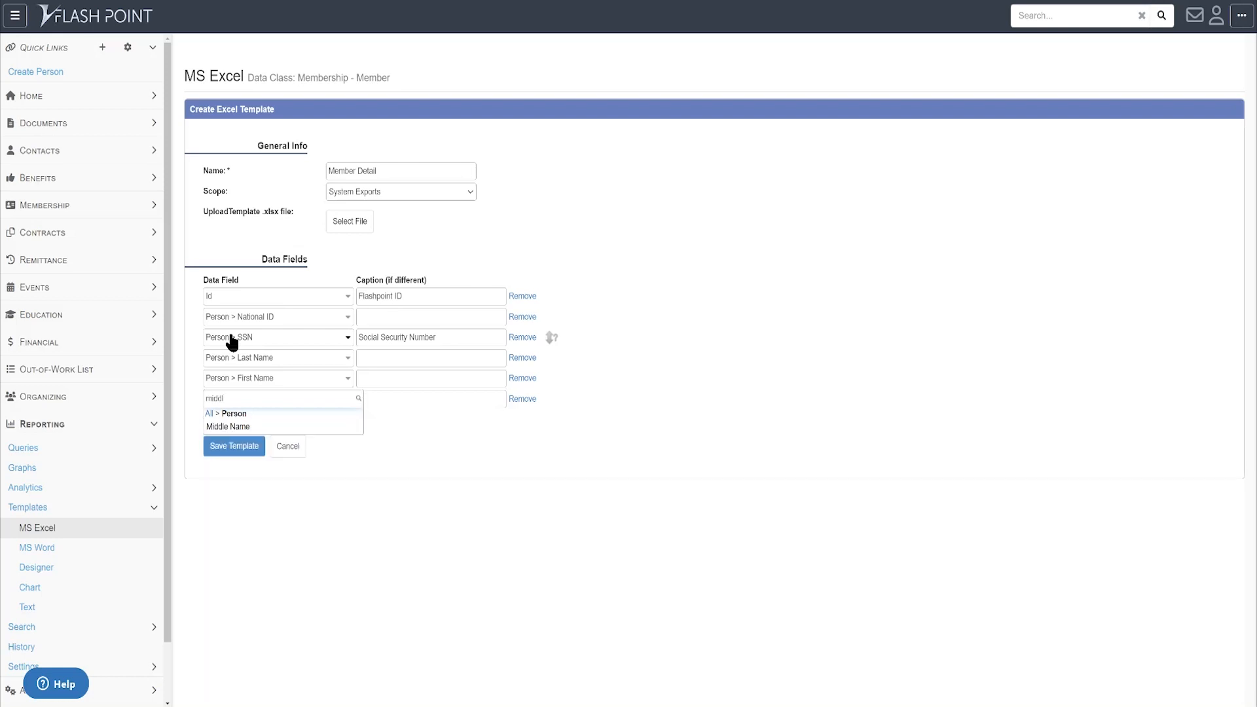
pyautogui.press('Down')
pyautogui.press('Return')
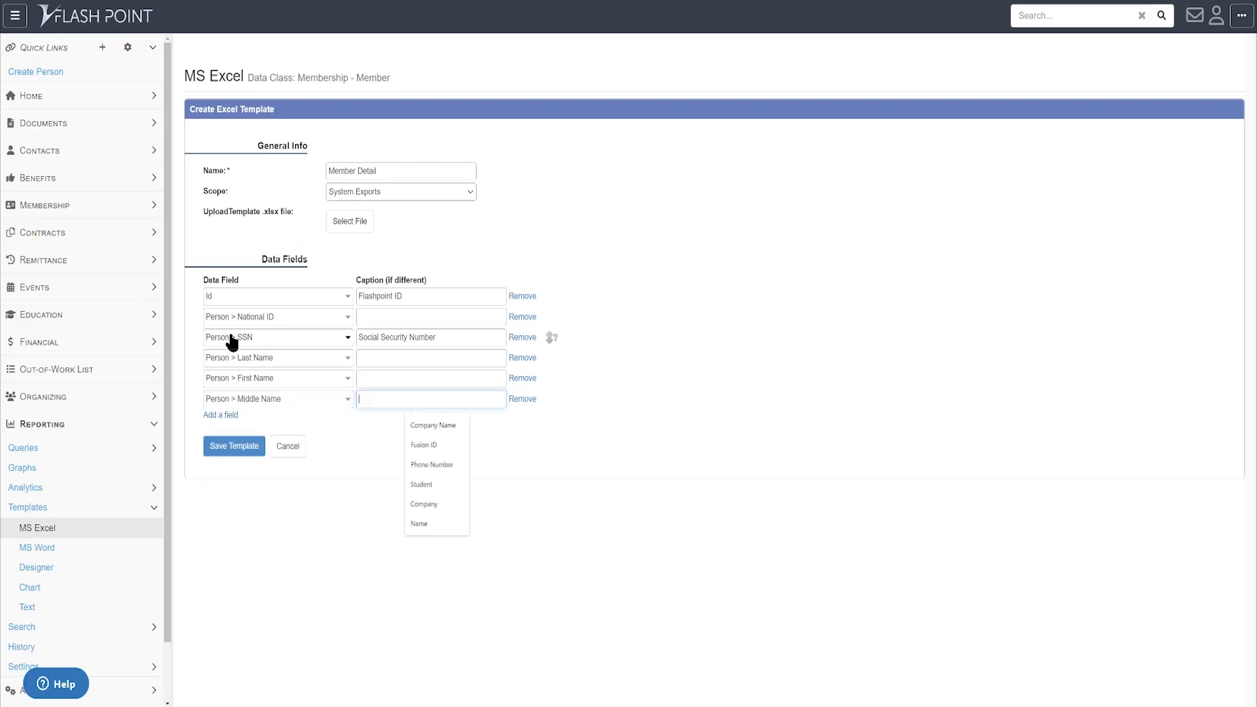
# - Add a Person > Suffix row, then open an eighth empty row
pyautogui.press('Tab')
pyautogui.press('Tab')
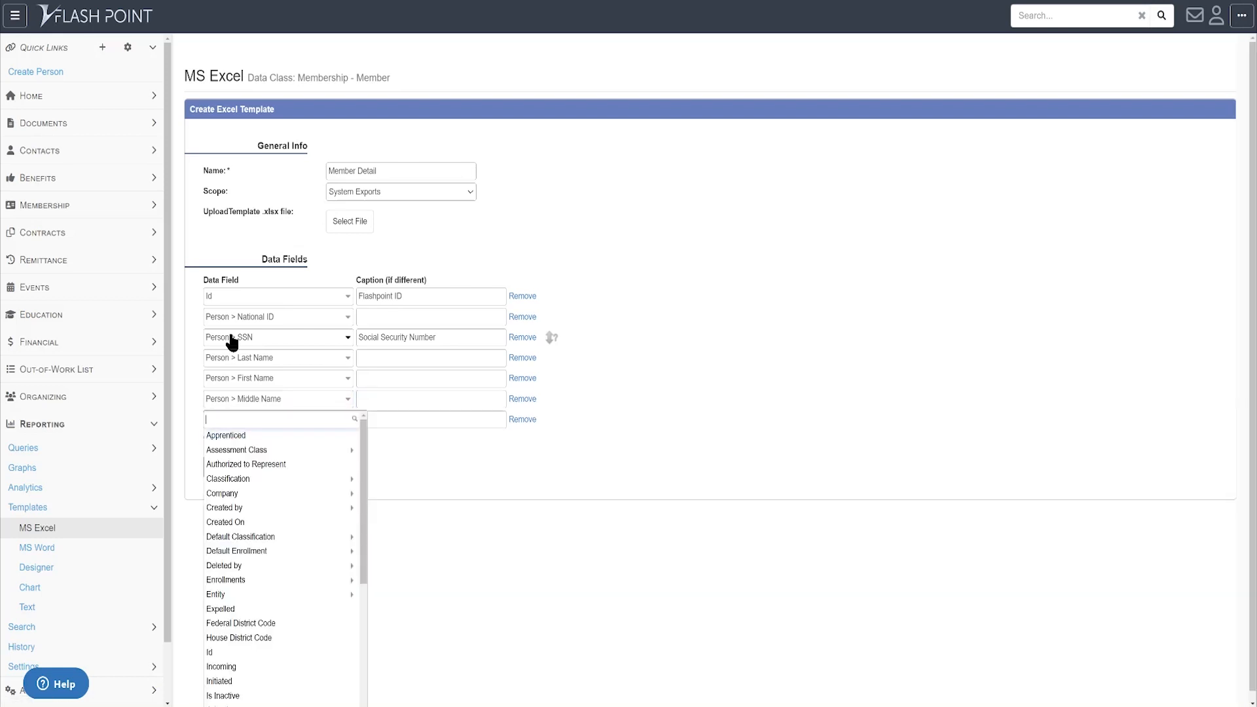
pyautogui.write('person')
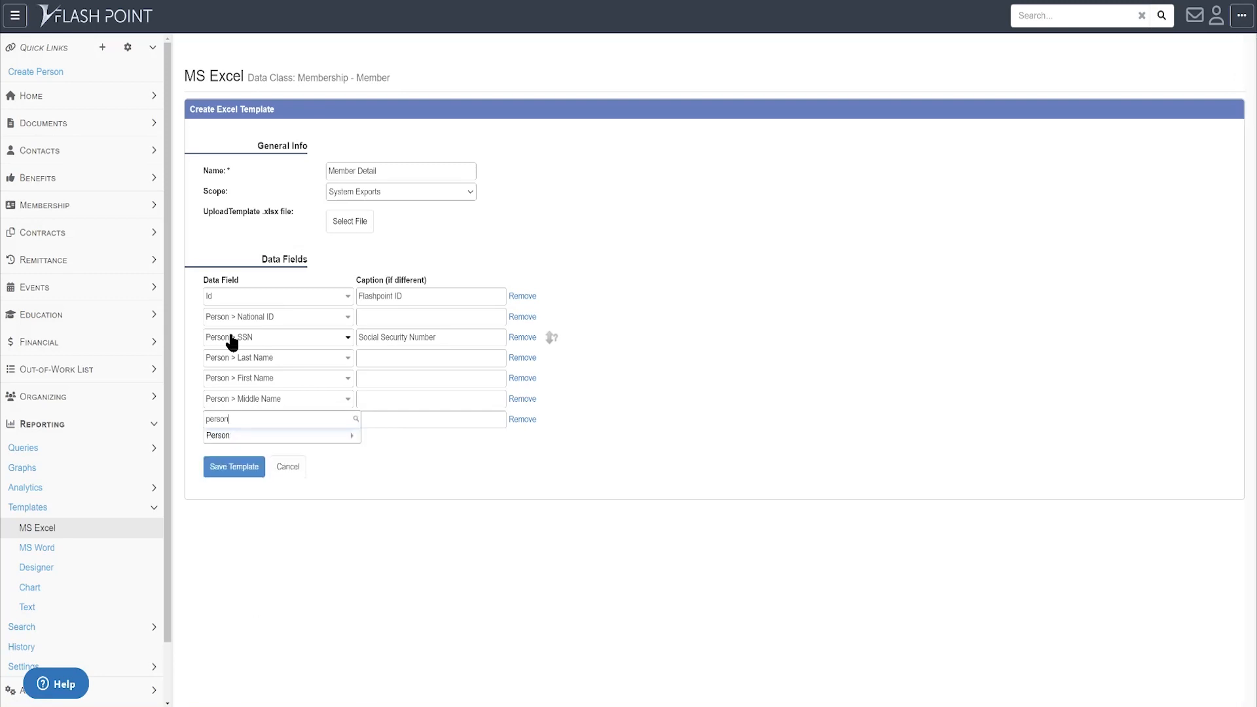
pyautogui.press('Down')
pyautogui.press('Return')
pyautogui.write('sufix')
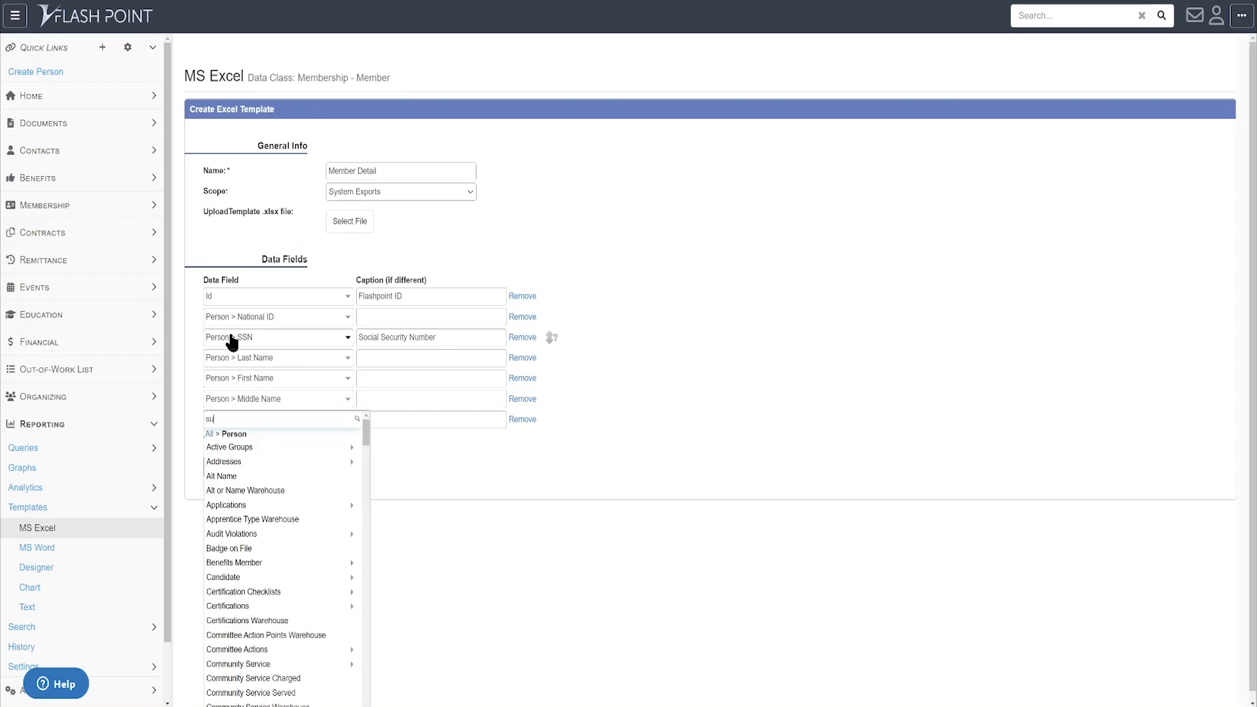
pyautogui.press('BackSpace')
pyautogui.press('BackSpace')
pyautogui.write('ff')
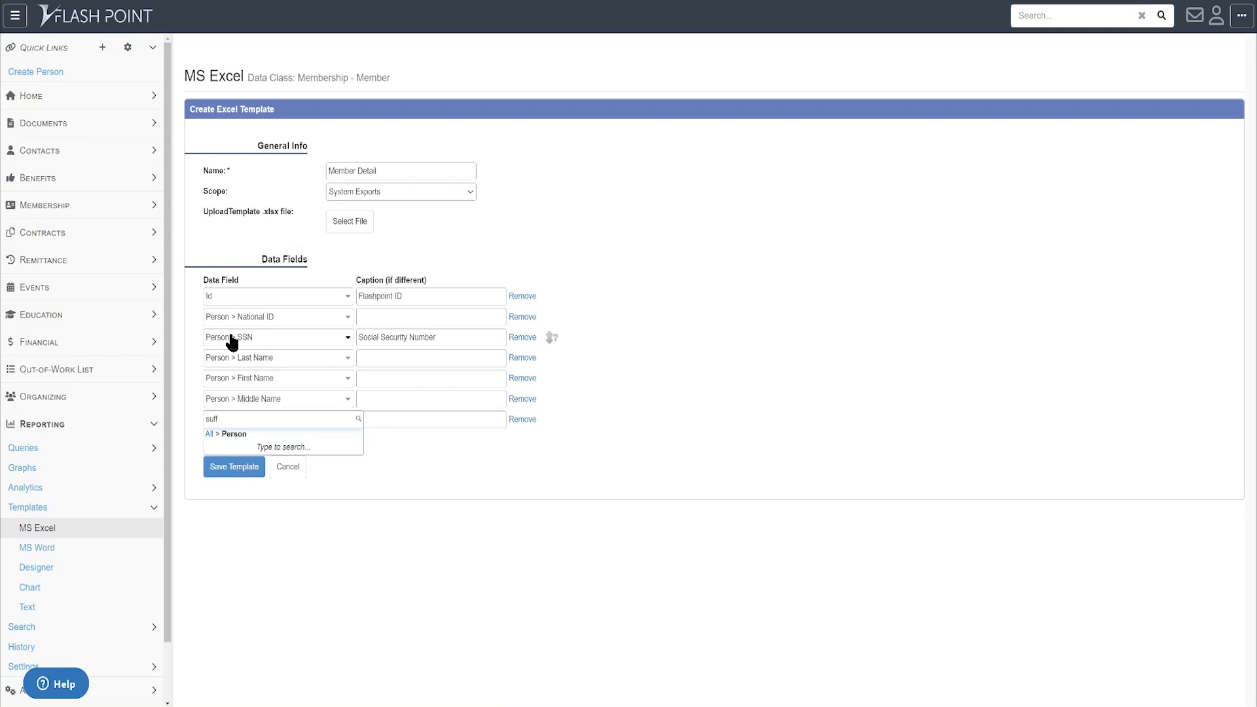
pyautogui.press('Down')
pyautogui.press('Return')
pyautogui.press('Tab')
pyautogui.press('Tab')
pyautogui.press('Tab')
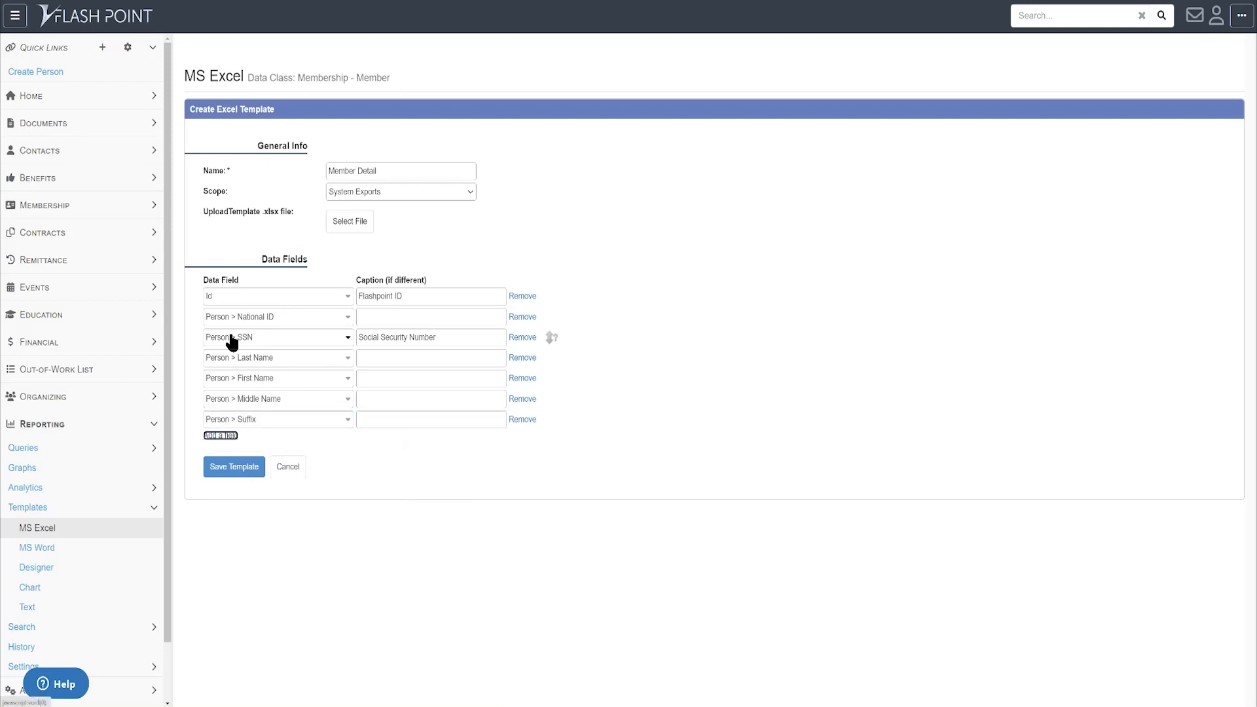
pyautogui.press('Return')
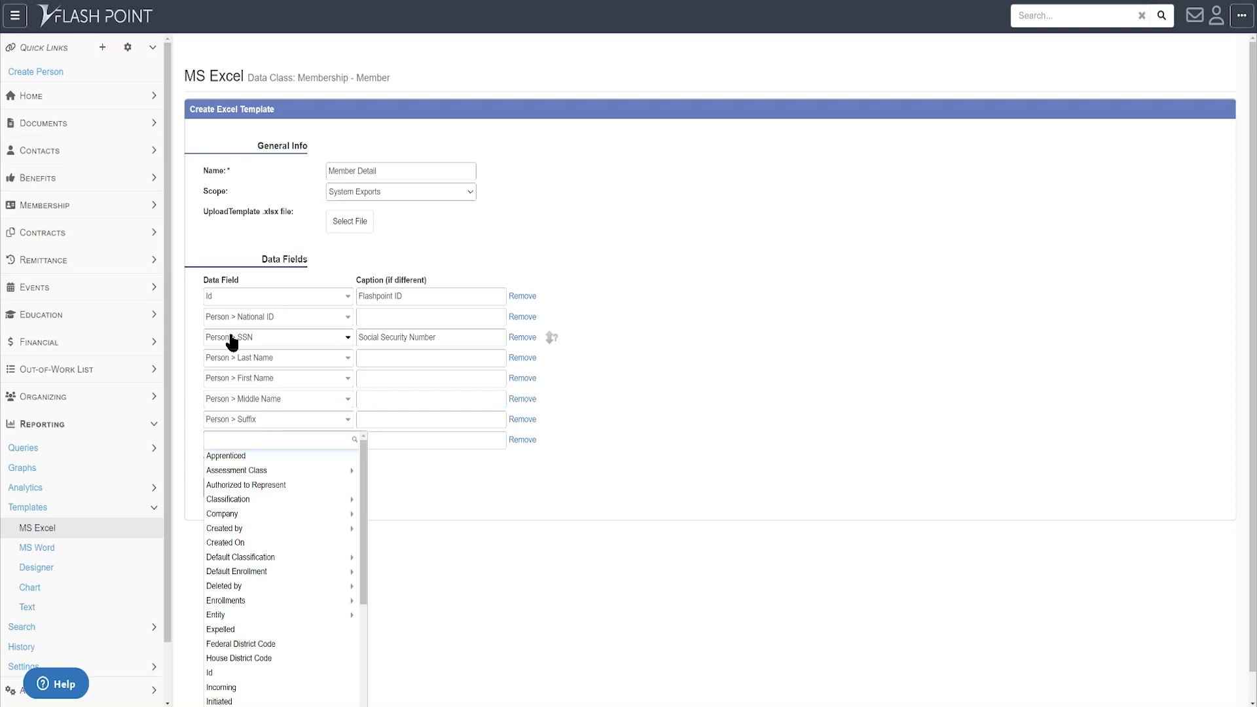
# - Set the empty row to Person > Default Address > Street
pyautogui.write('person')
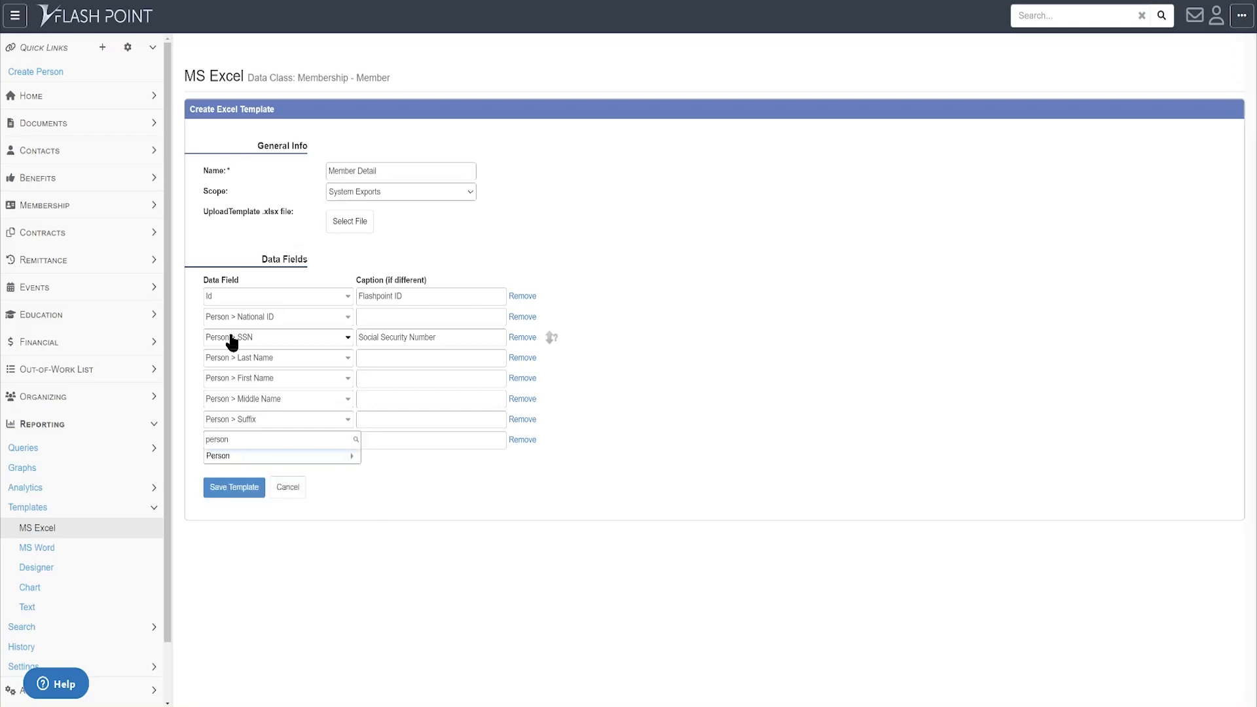
pyautogui.press('Return')
pyautogui.write('d')
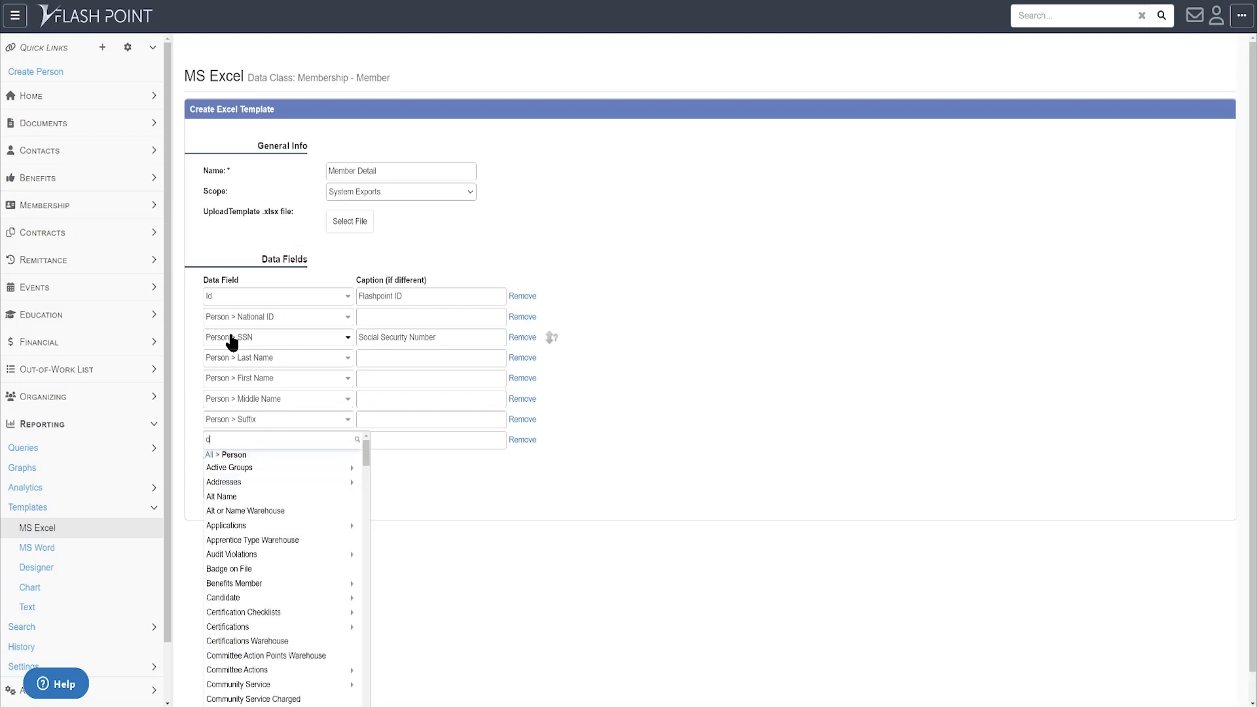
pyautogui.write('efault')
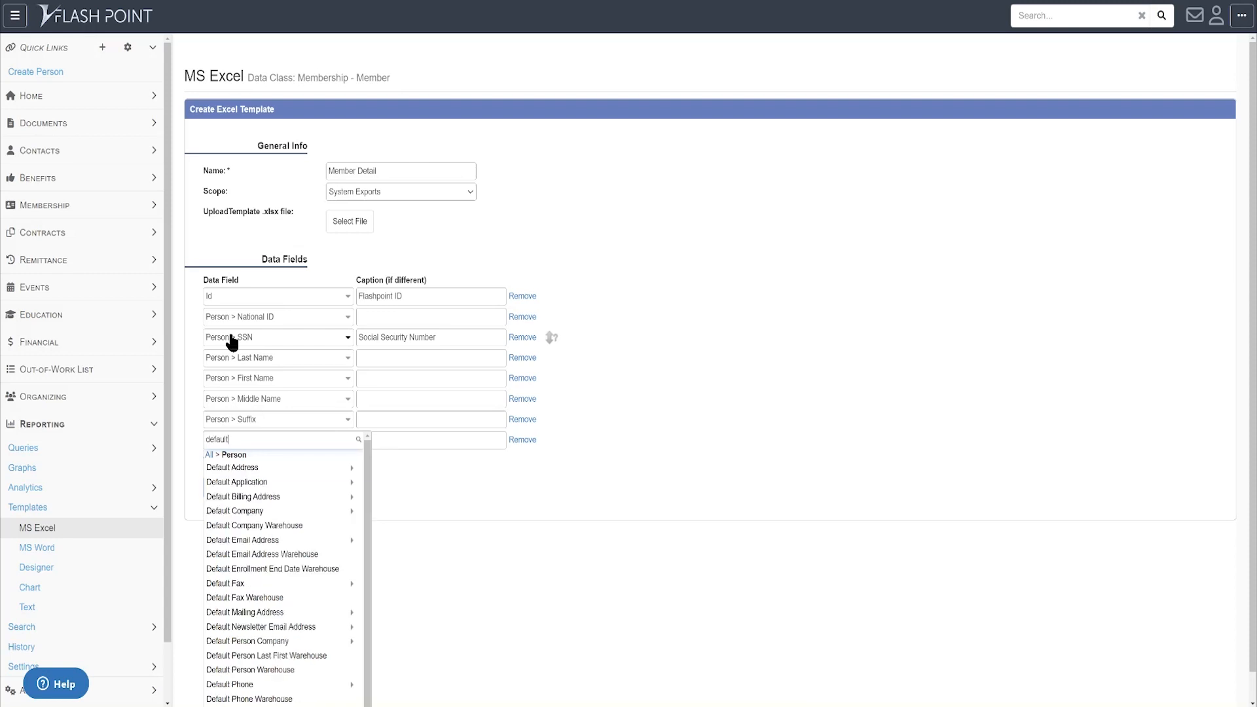
pyautogui.press('Down')
pyautogui.press('Return')
pyautogui.write('add')
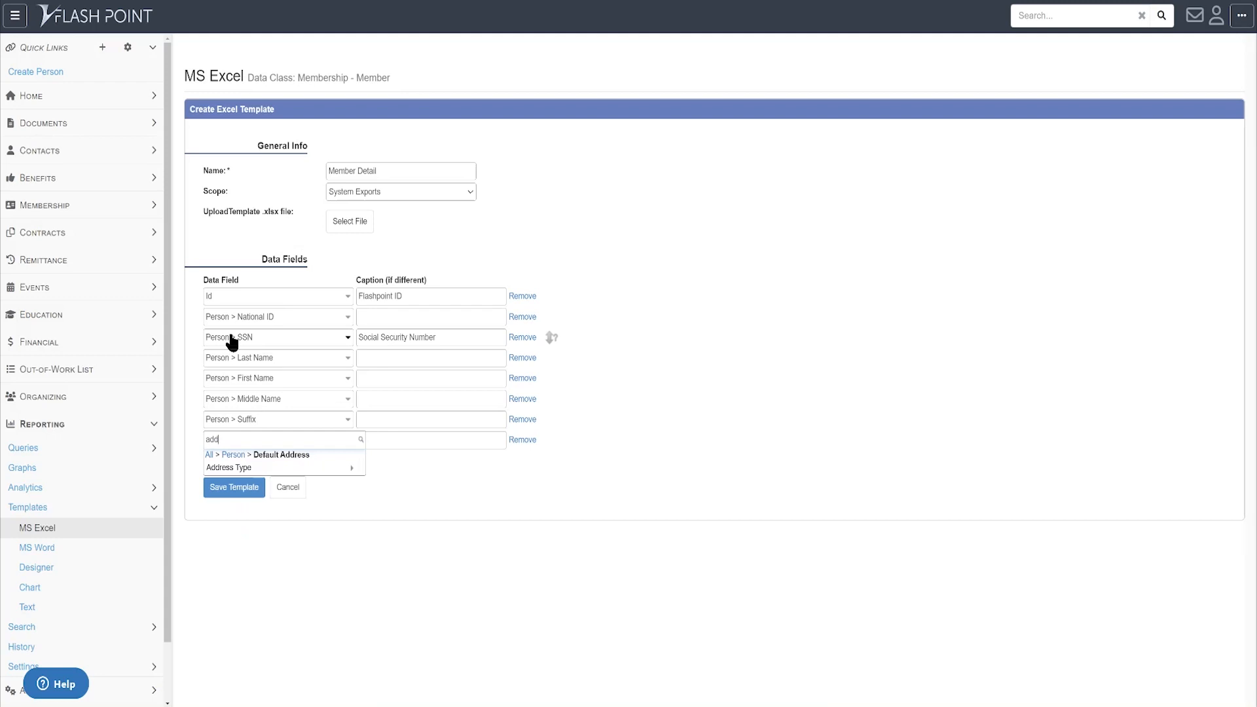
pyautogui.press('BackSpace')
pyautogui.press('BackSpace')
pyautogui.press('BackSpace')
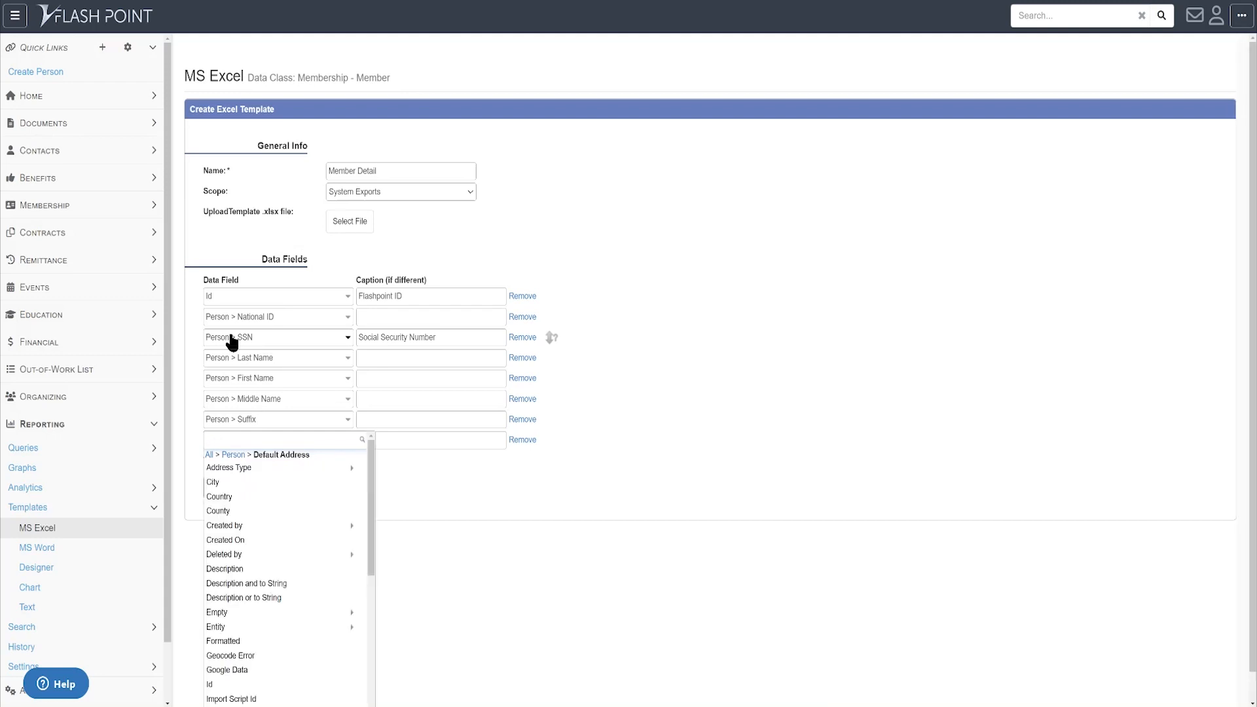
pyautogui.write('str')
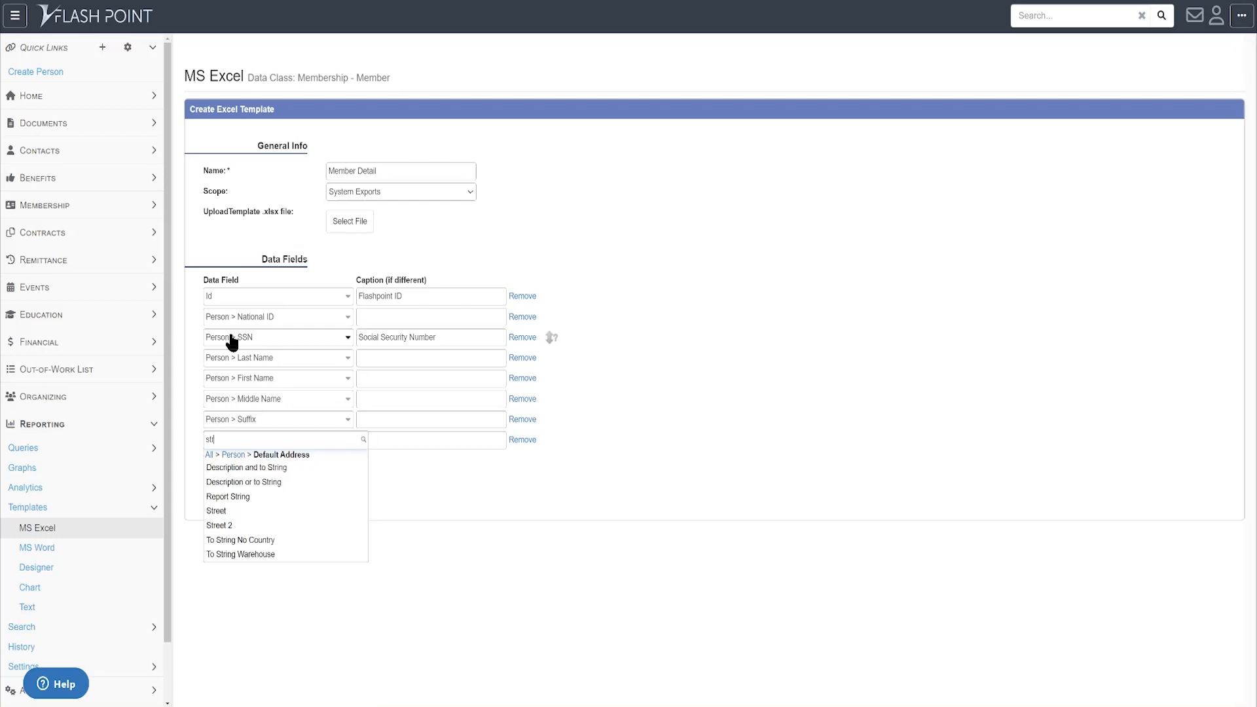
pyautogui.press('Down')
pyautogui.press('Down')
pyautogui.press('Down')
pyautogui.press('Down')
pyautogui.press('Return')
pyautogui.press('Tab')
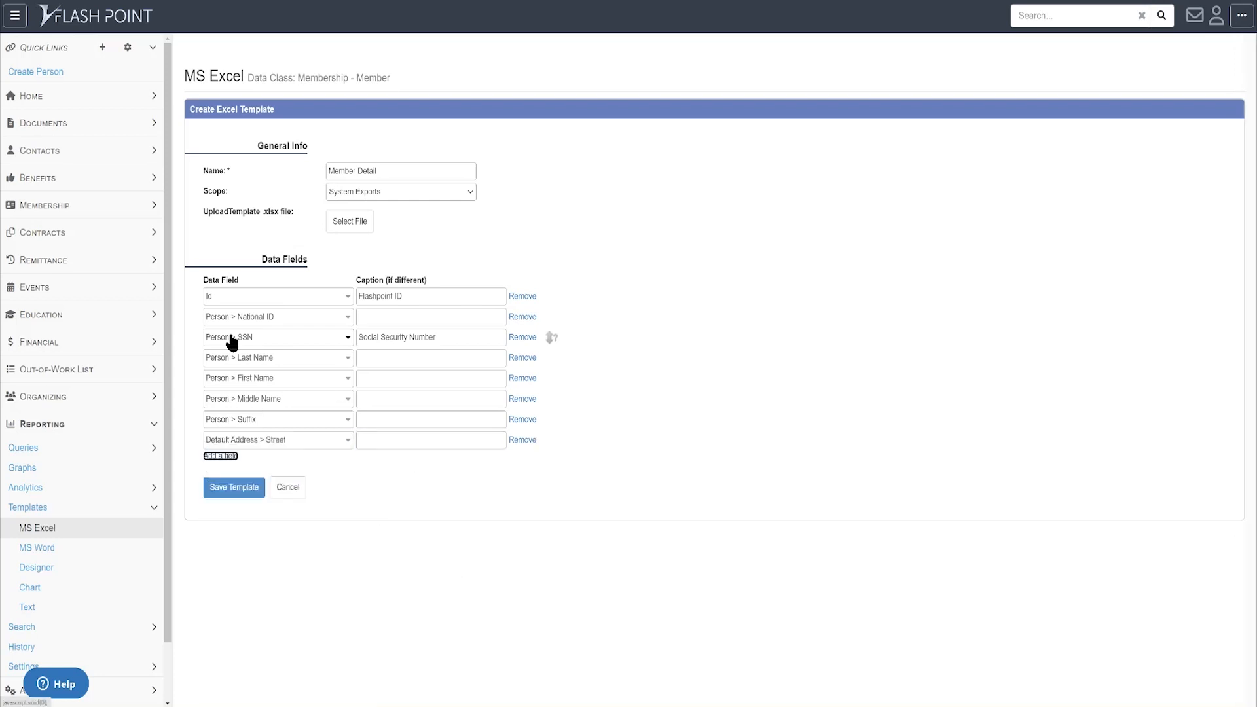
# - Add a ninth row with Person > Default Address > Street 2
pyautogui.press('Return')
pyautogui.write('person')
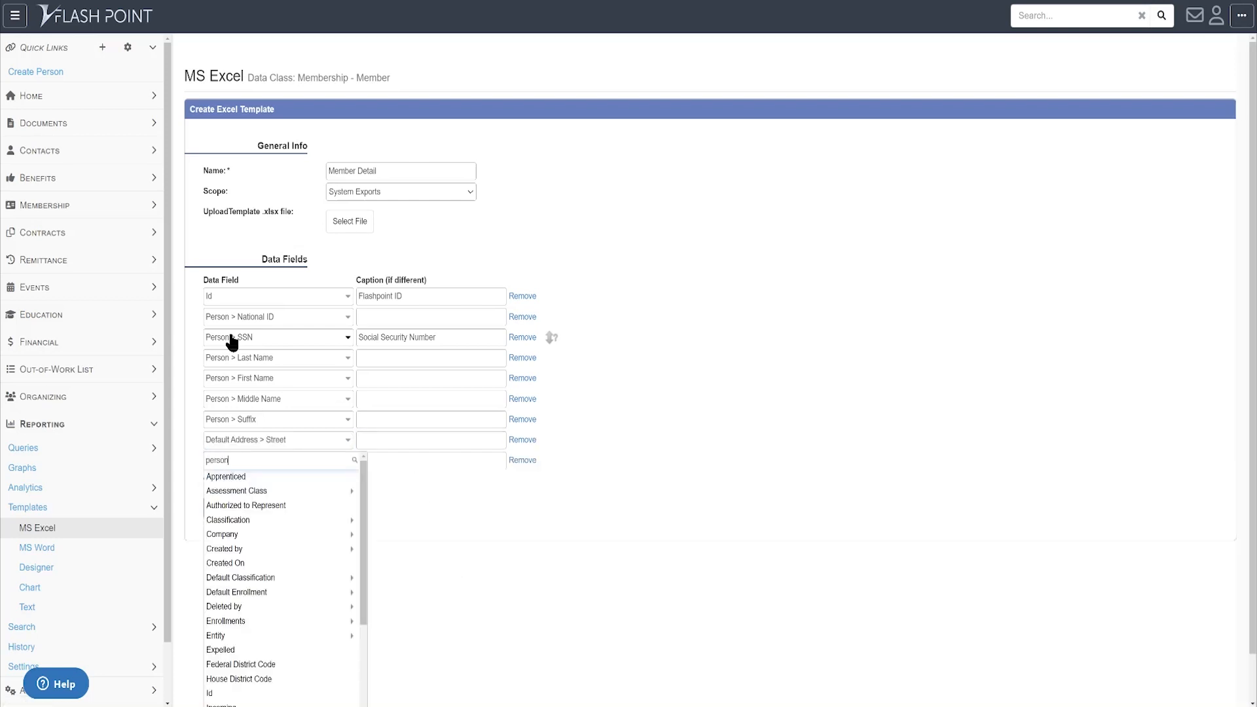
pyautogui.press('Down')
pyautogui.press('Return')
pyautogui.write('def')
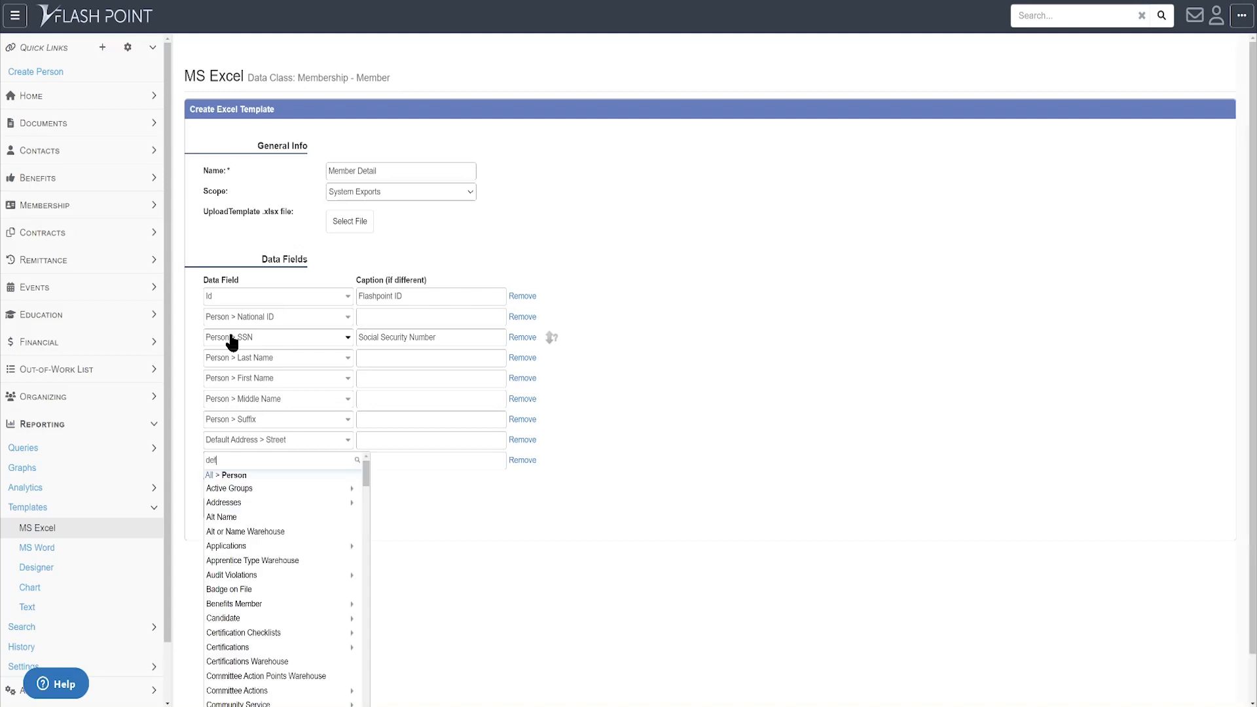
pyautogui.write('ault')
pyautogui.press('Down')
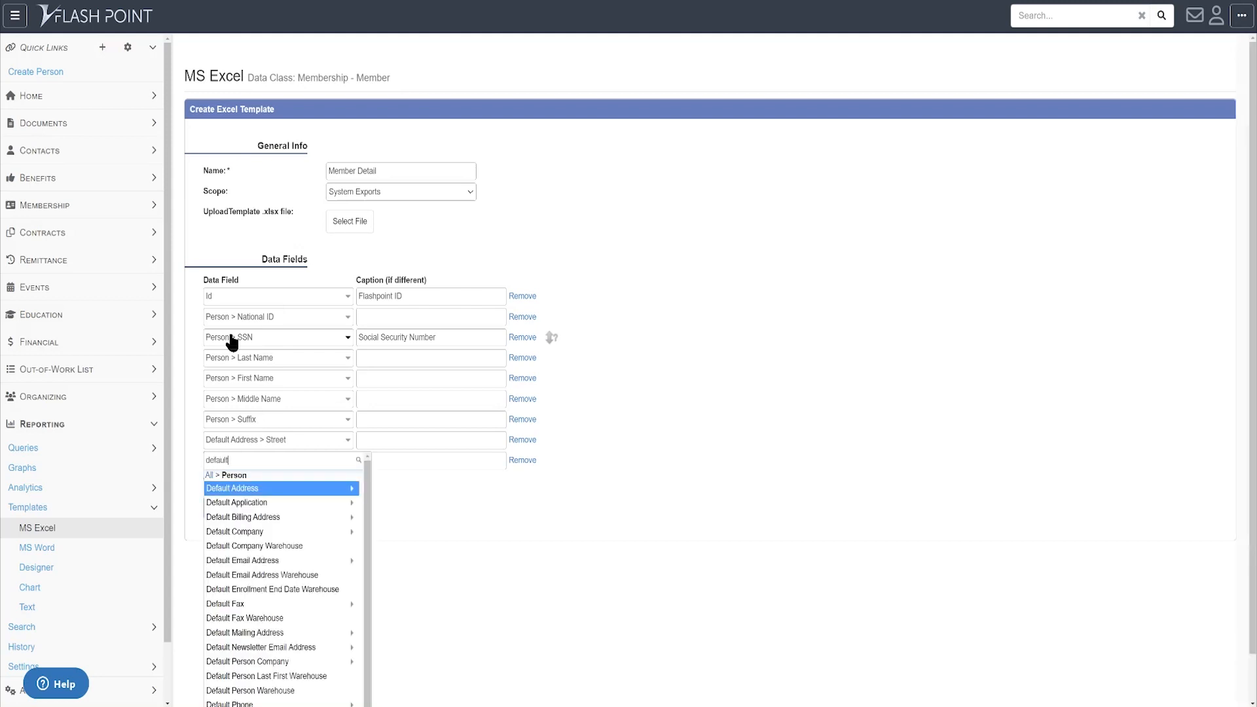
pyautogui.press('Return')
pyautogui.write('str')
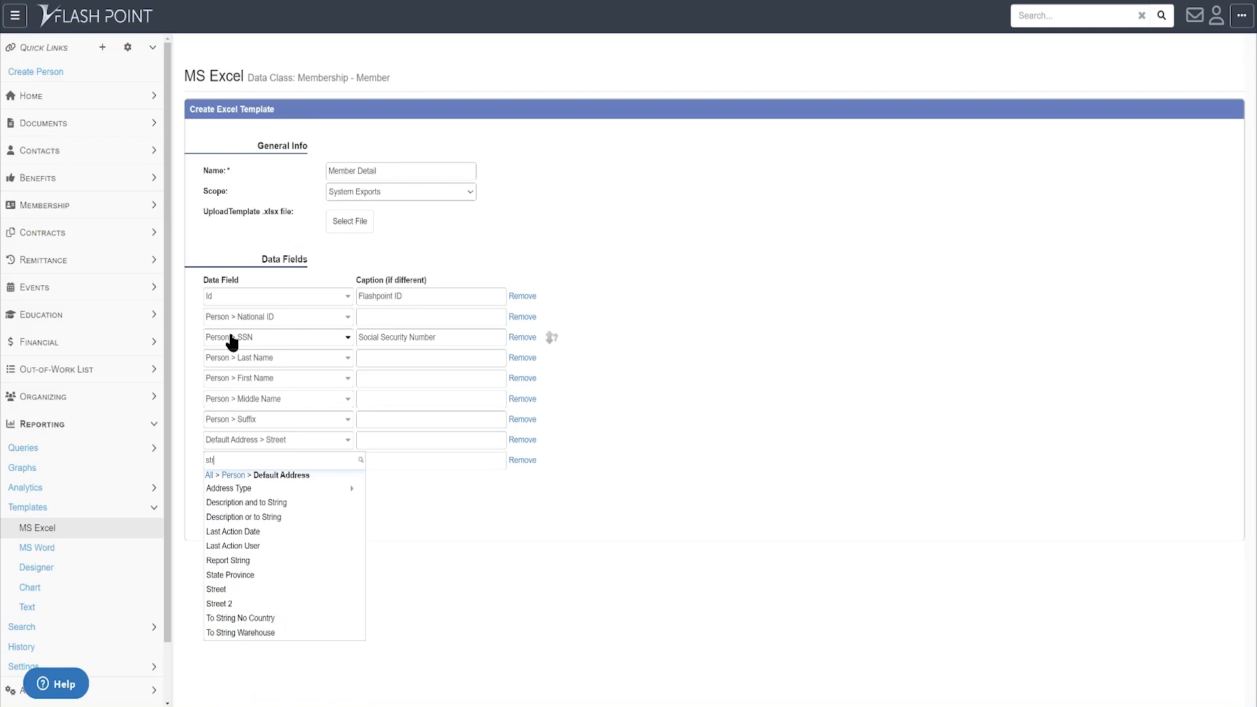
pyautogui.write('eet2')
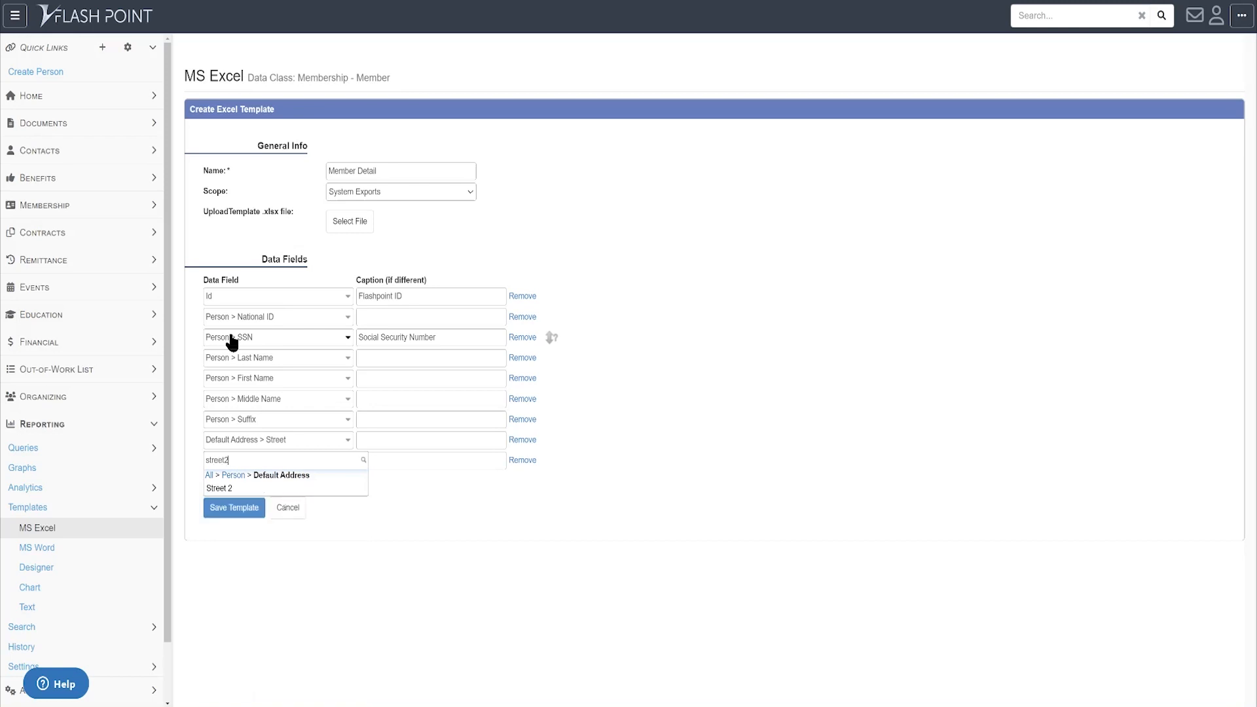
pyautogui.press('Return')
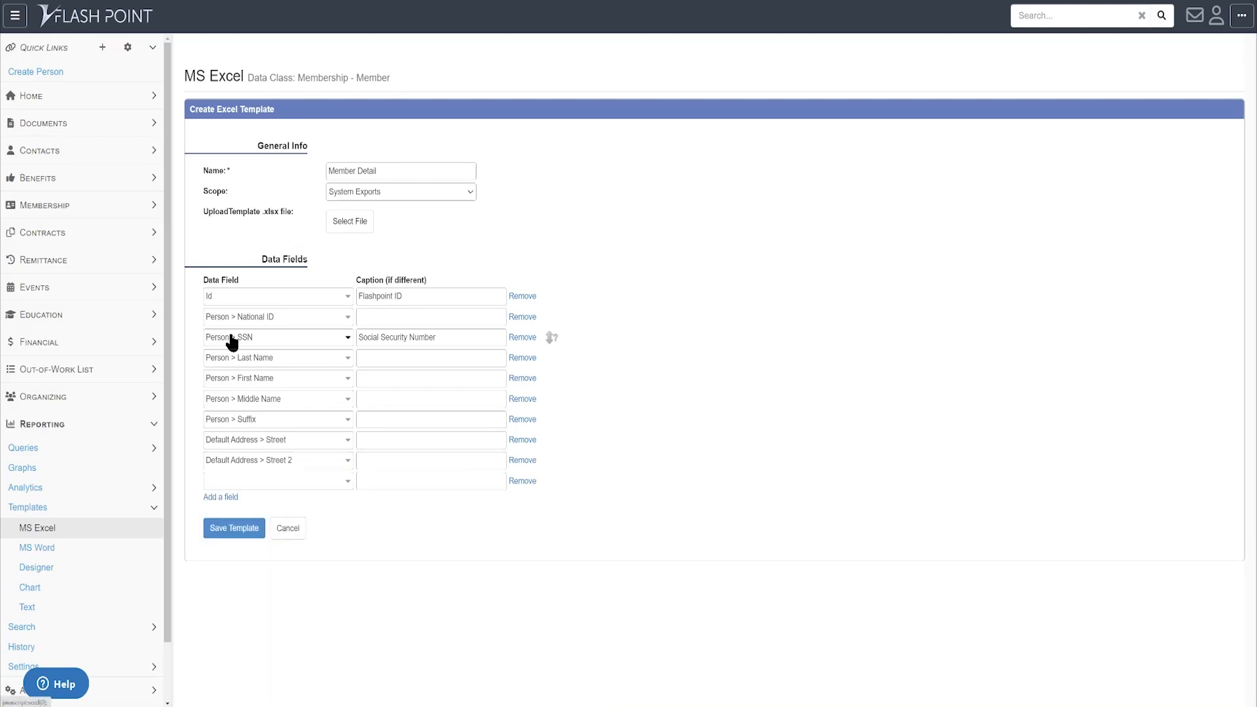
# - Set the new row to Person > Default Address > City
pyautogui.write('person')
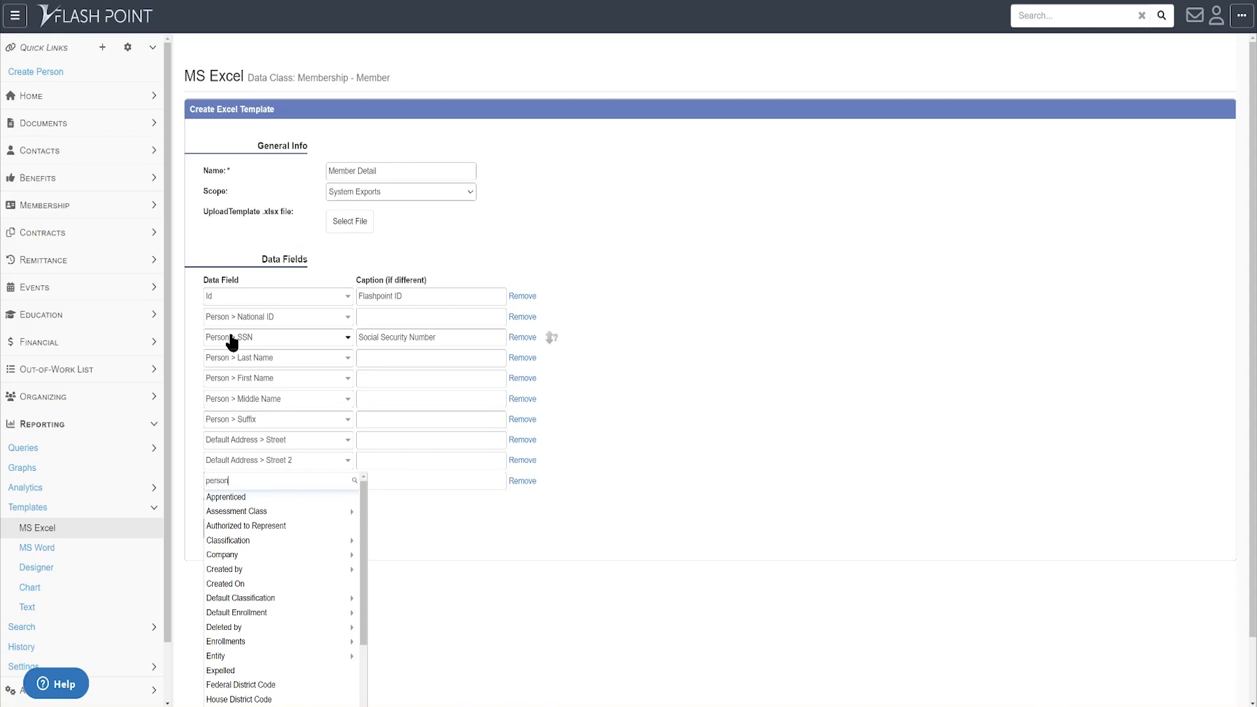
pyautogui.press('Down')
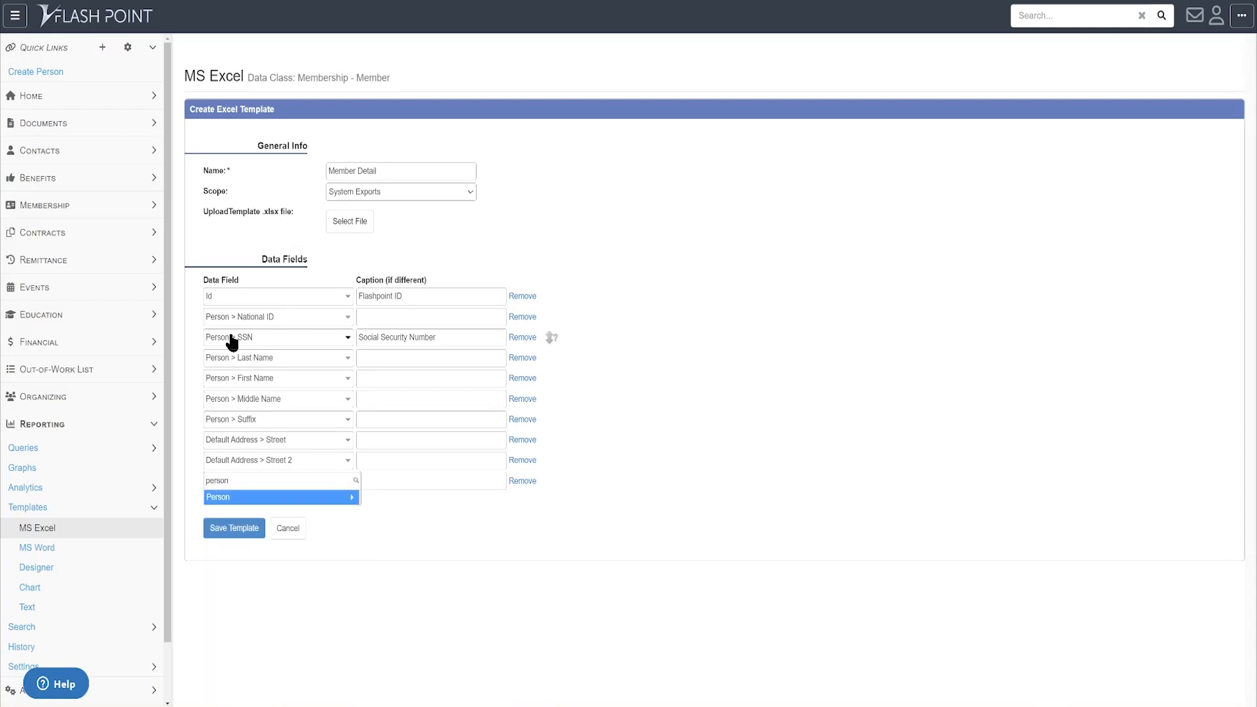
pyautogui.press('Return')
pyautogui.write('default')
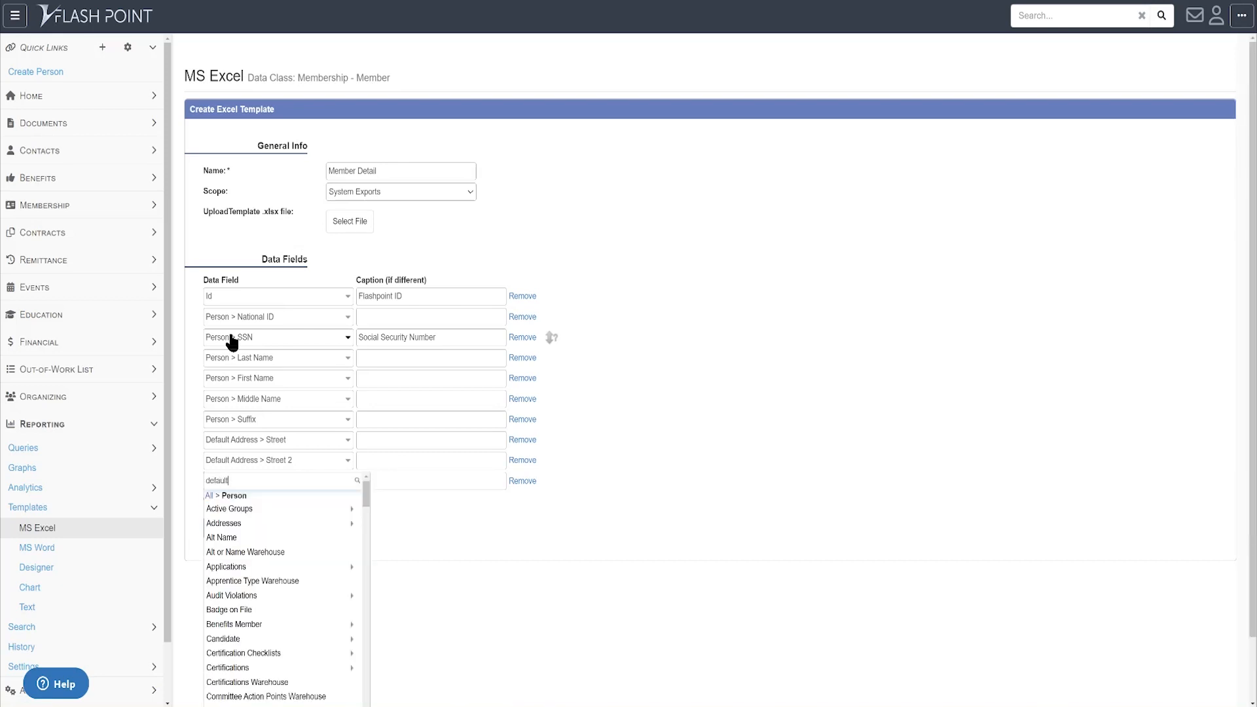
pyautogui.press('Down')
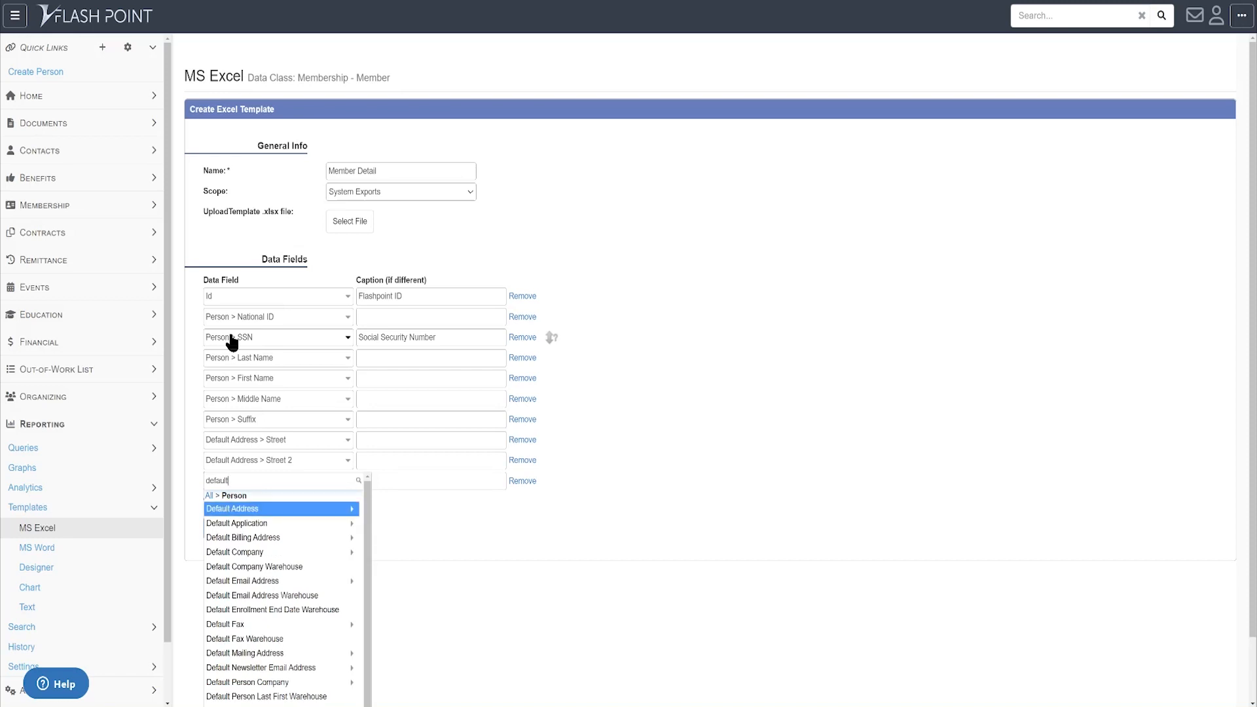
pyautogui.press('Return')
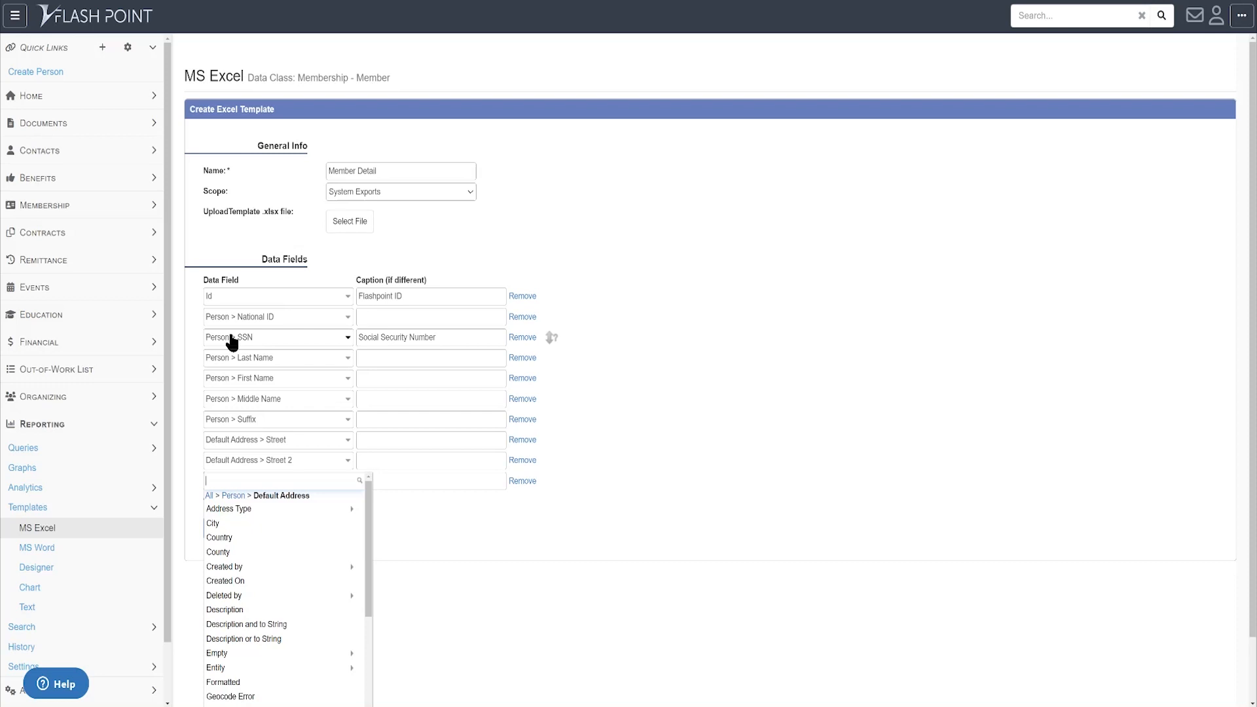
pyautogui.write('person')
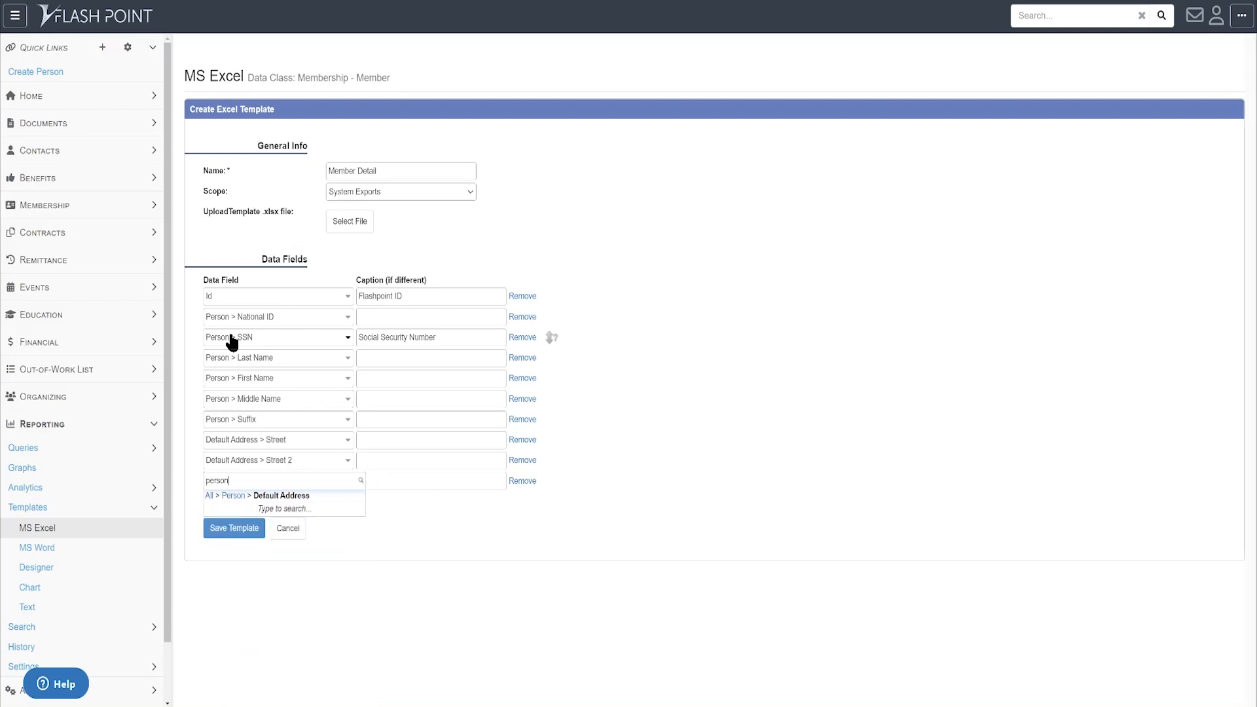
pyautogui.press('BackSpace')
pyautogui.press('BackSpace')
pyautogui.press('BackSpace')
pyautogui.write('ci')
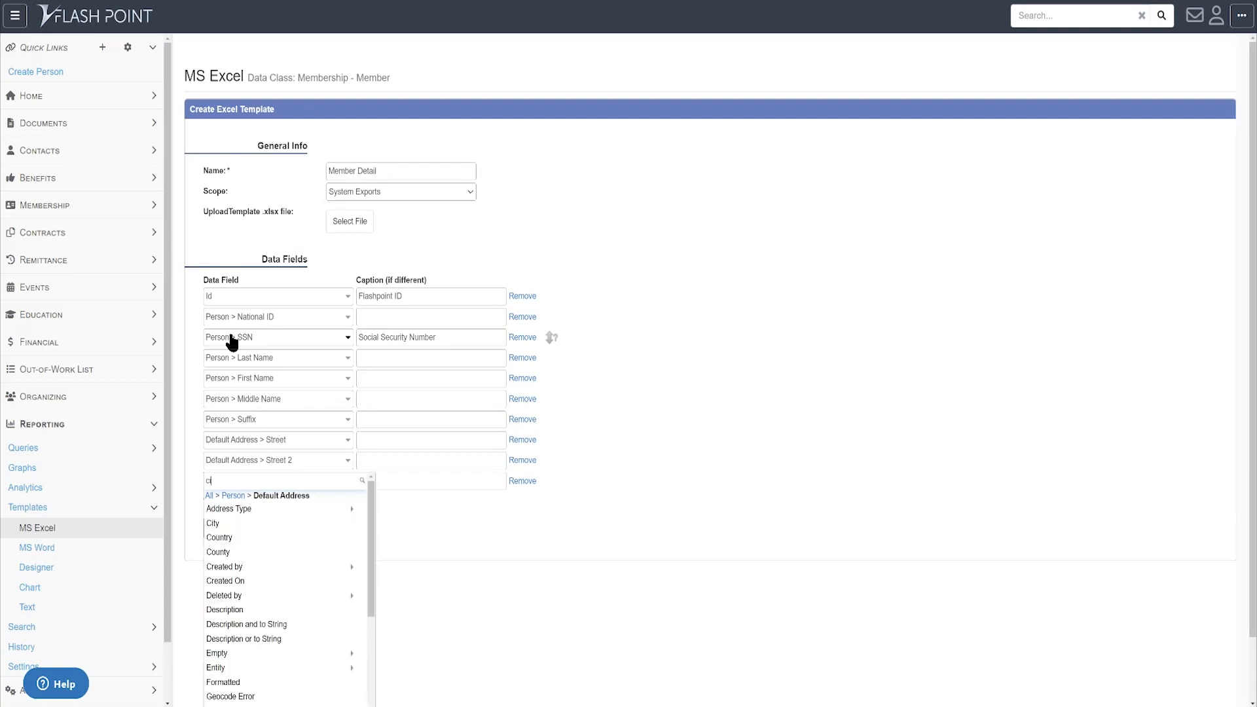
pyautogui.write('ty')
pyautogui.press('Tab')
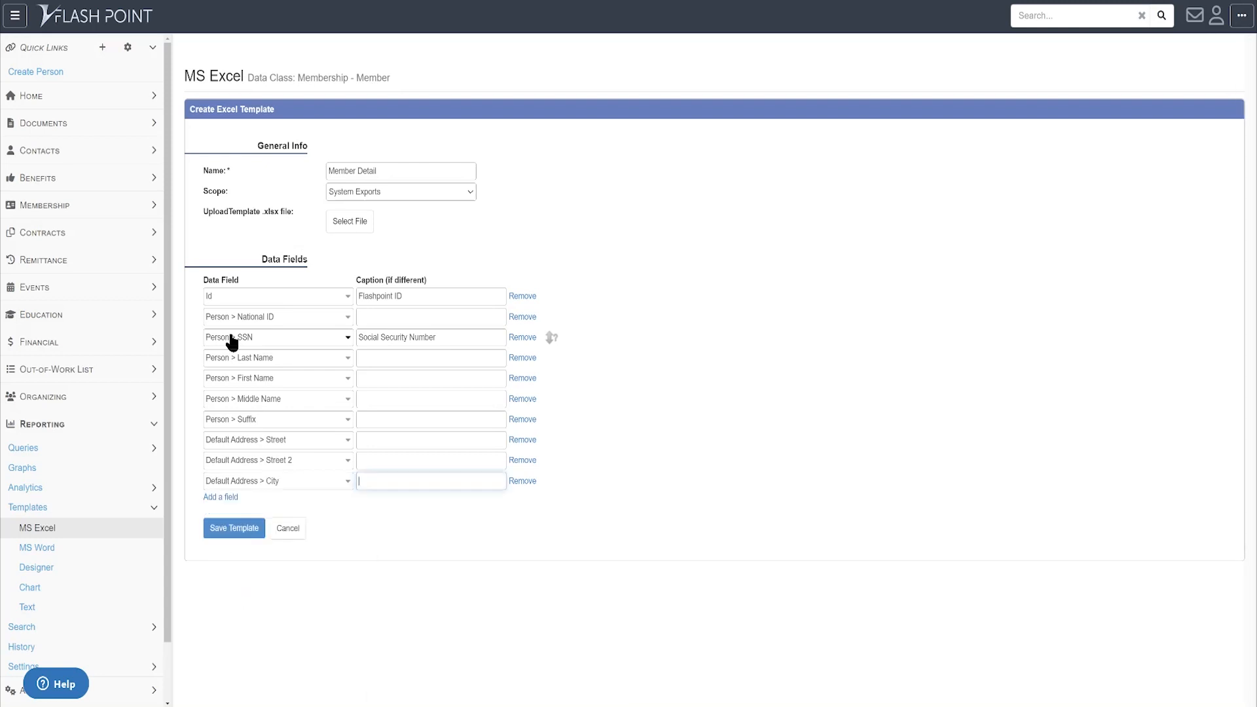
pyautogui.press('Tab')
pyautogui.press('Tab')
# - Add a row with Person > Default Address > State Province
pyautogui.press('Return')
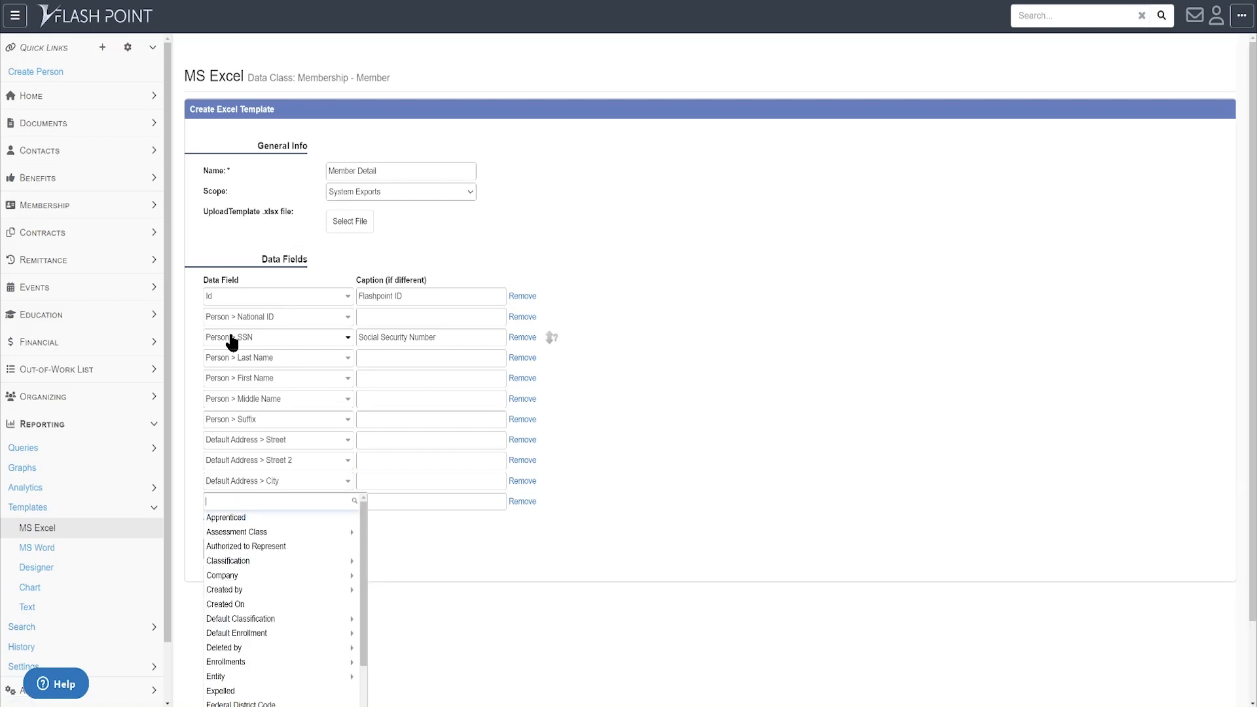
pyautogui.write('person')
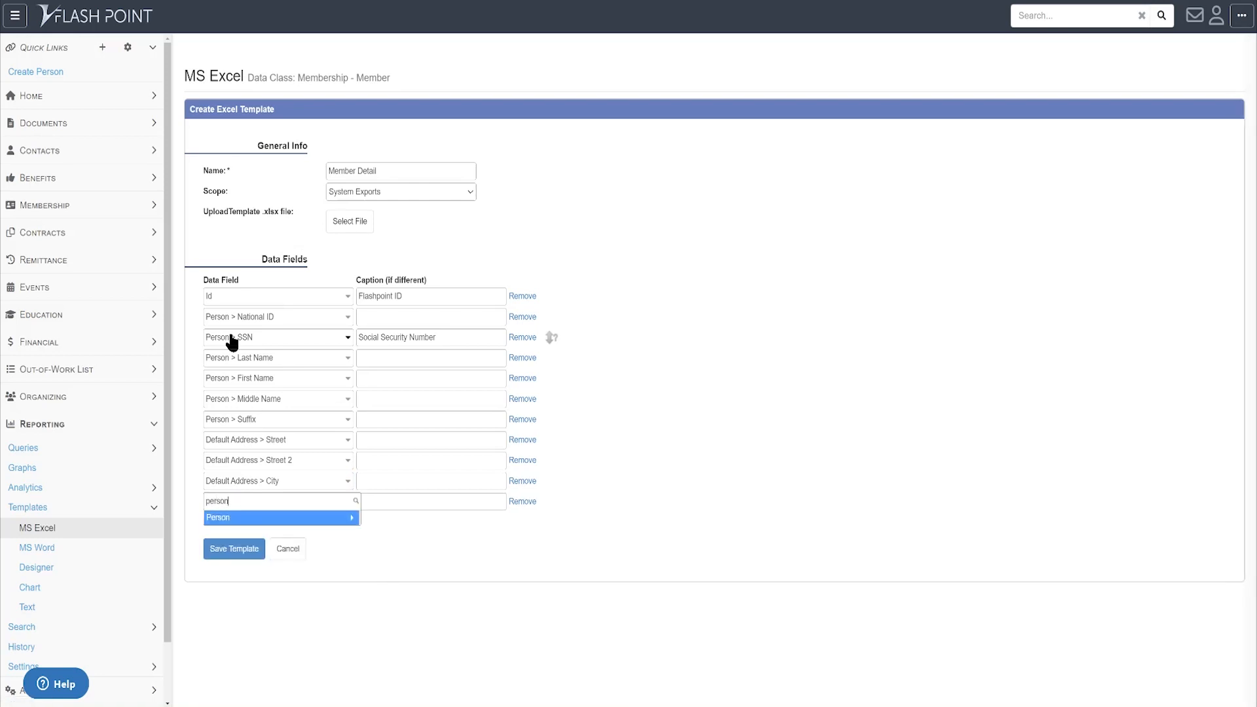
pyautogui.press('Return')
pyautogui.write('default')
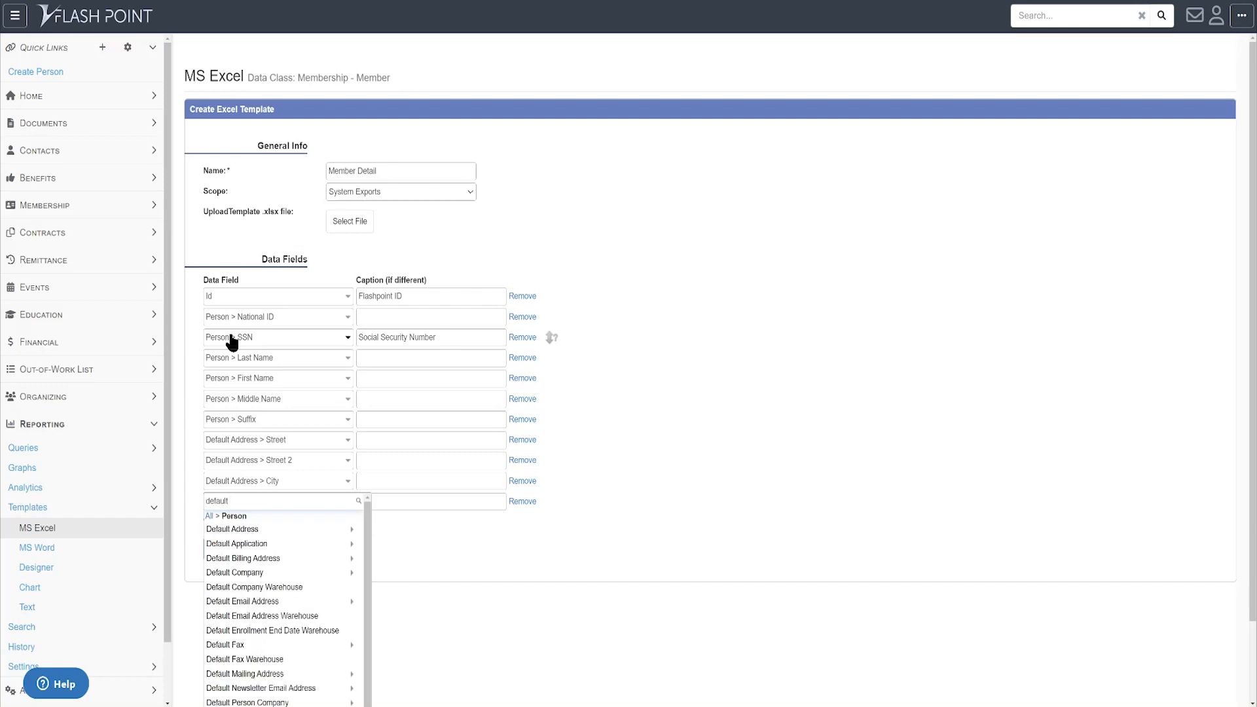
pyautogui.press('Return')
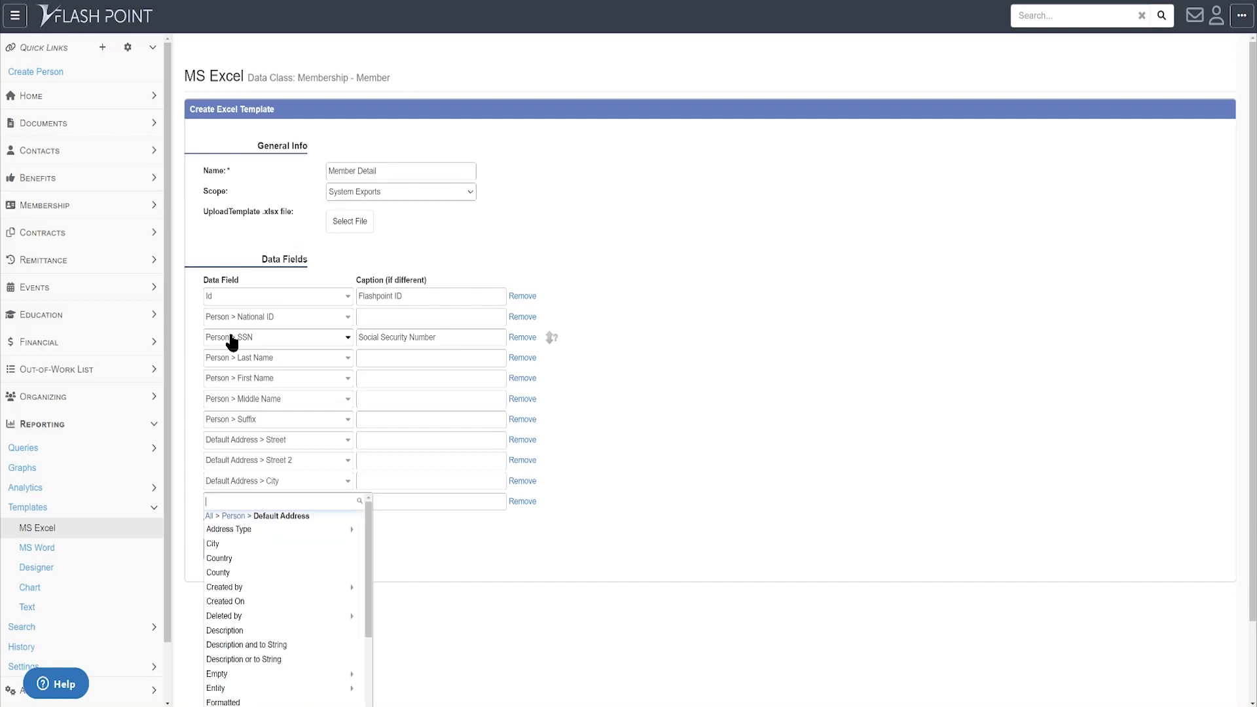
pyautogui.write('s > Stat')
pyautogui.write('e')
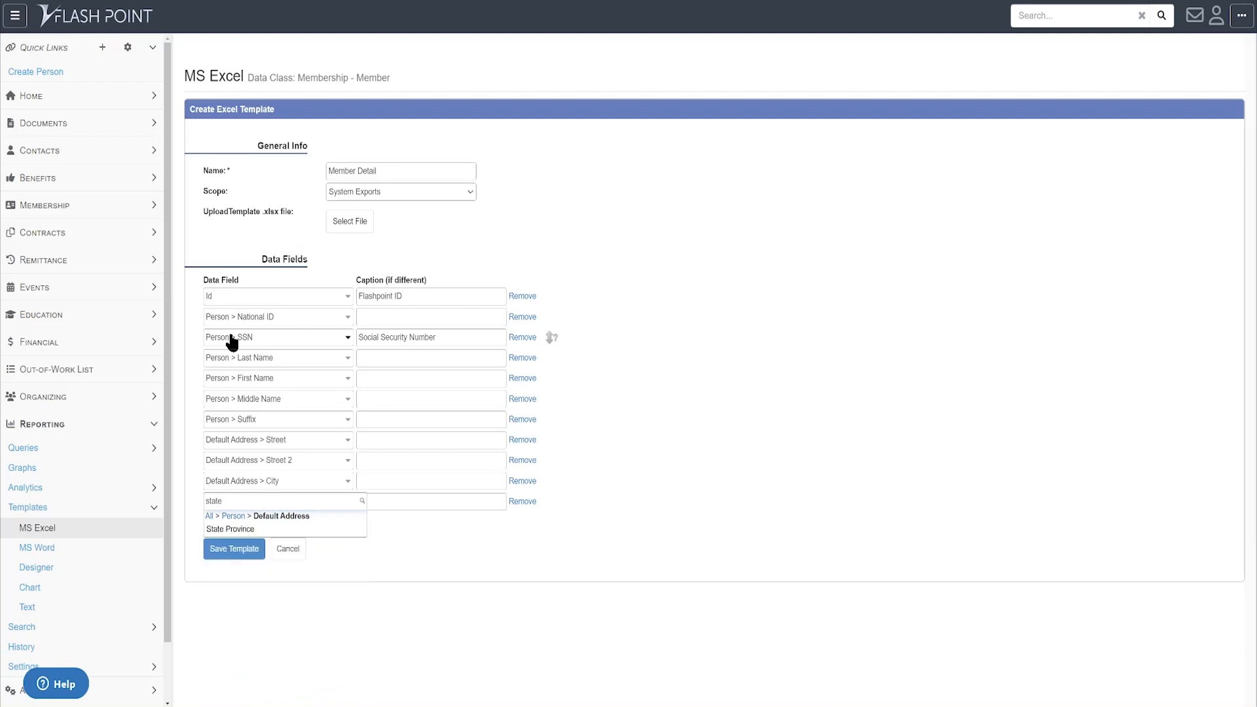
pyautogui.press('Tab')
pyautogui.press('Tab')
pyautogui.press('Tab')
# - Add a row with Person > Default Address > Zip Code
pyautogui.press('Return')
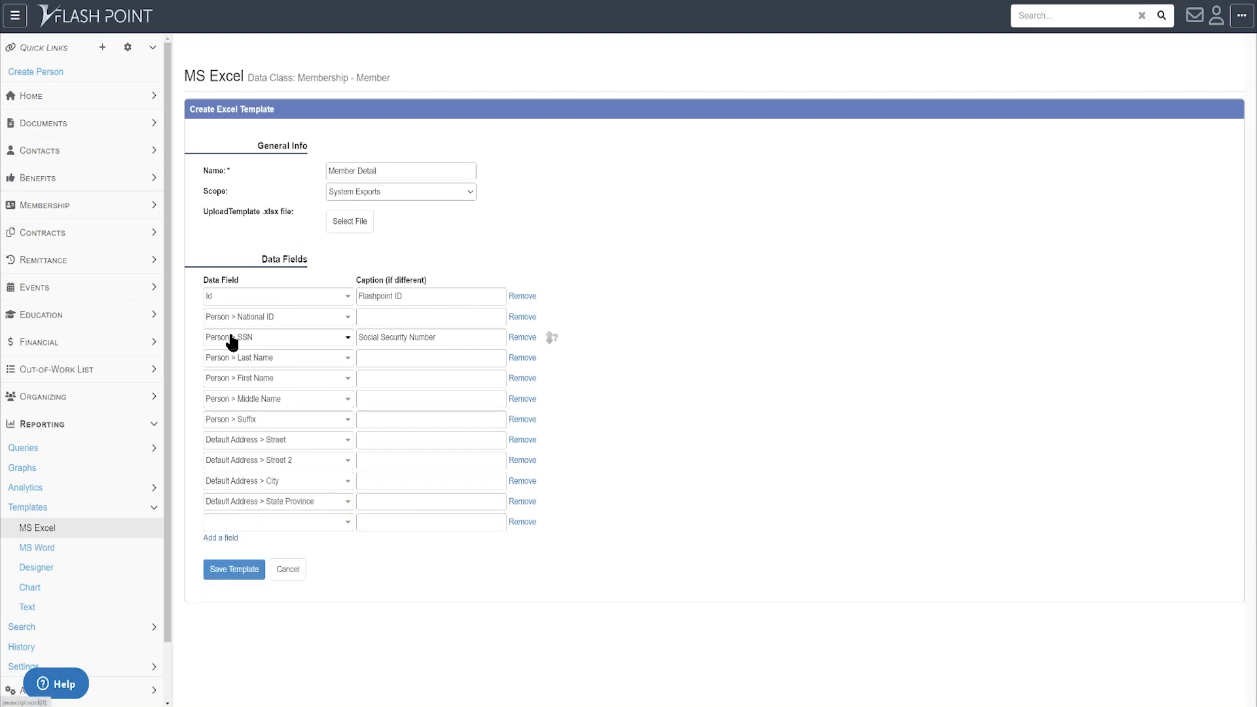
pyautogui.write('person')
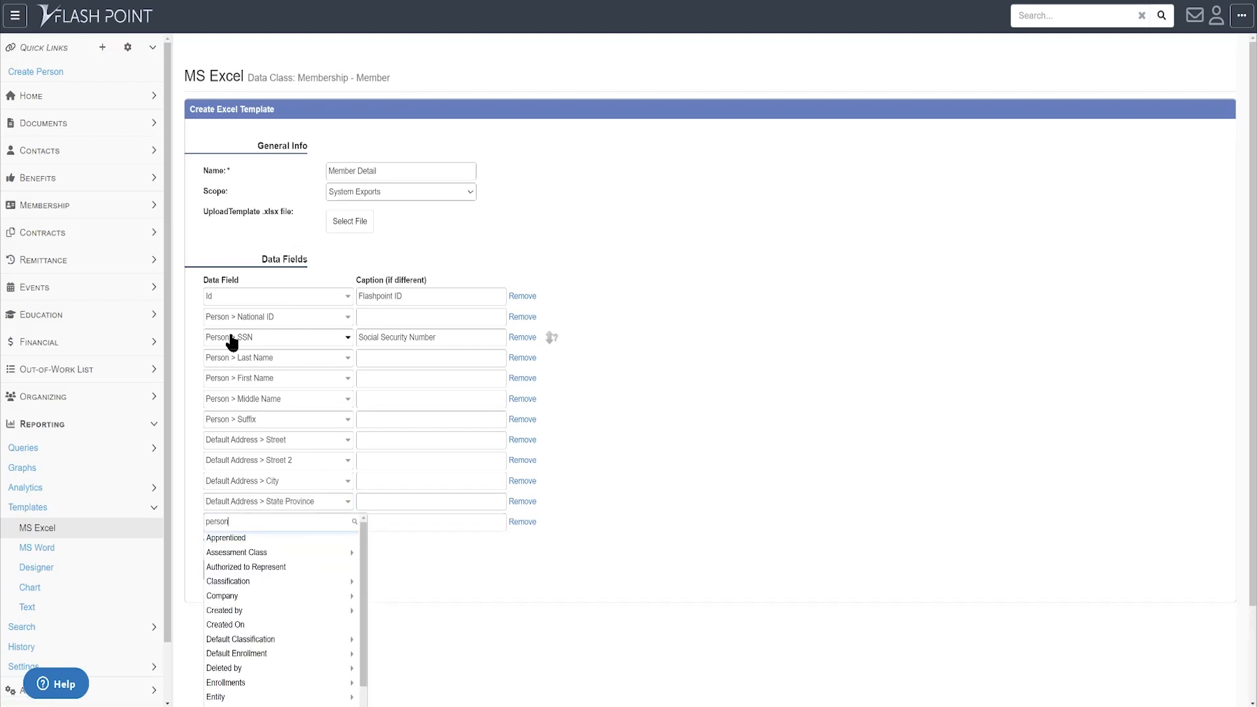
pyautogui.press('Return')
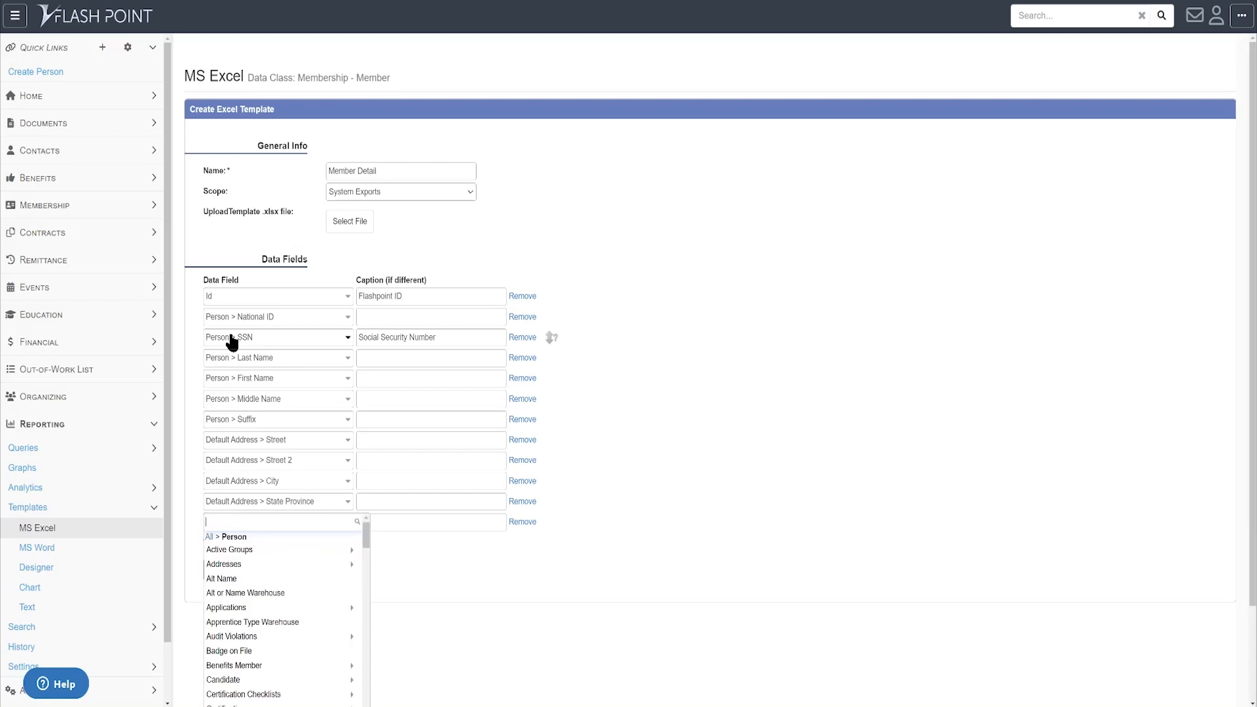
pyautogui.write('default')
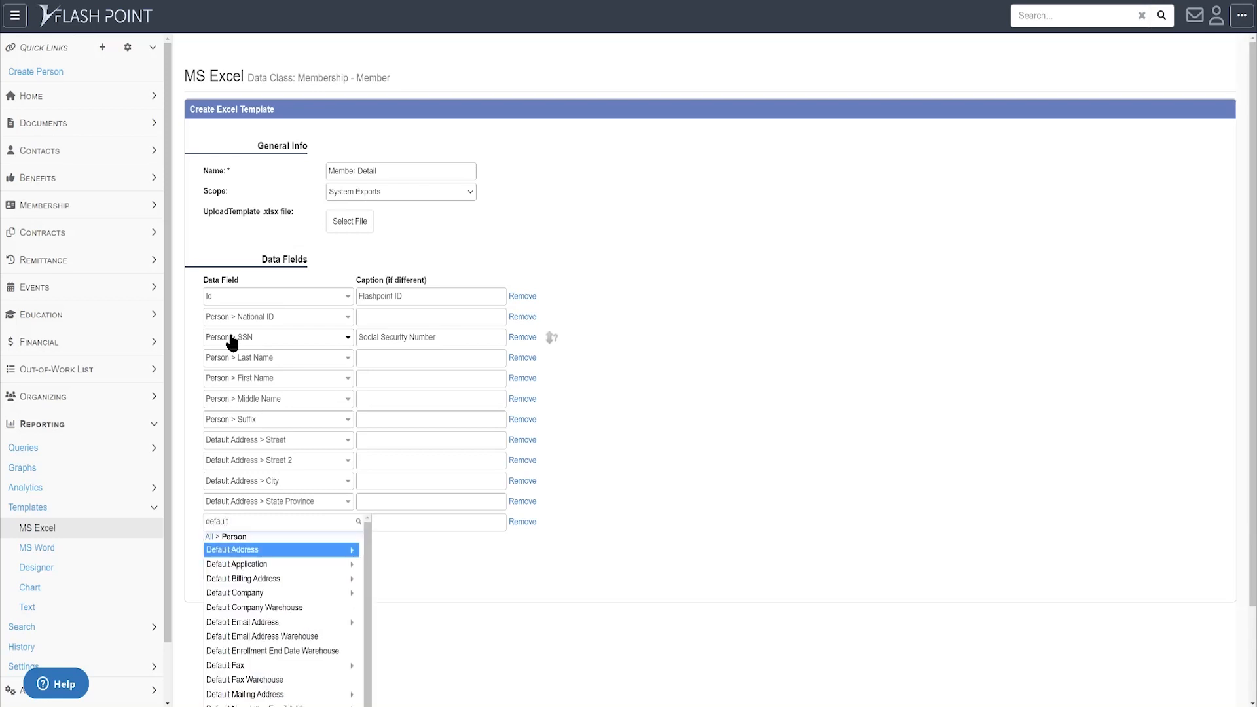
pyautogui.press('Return')
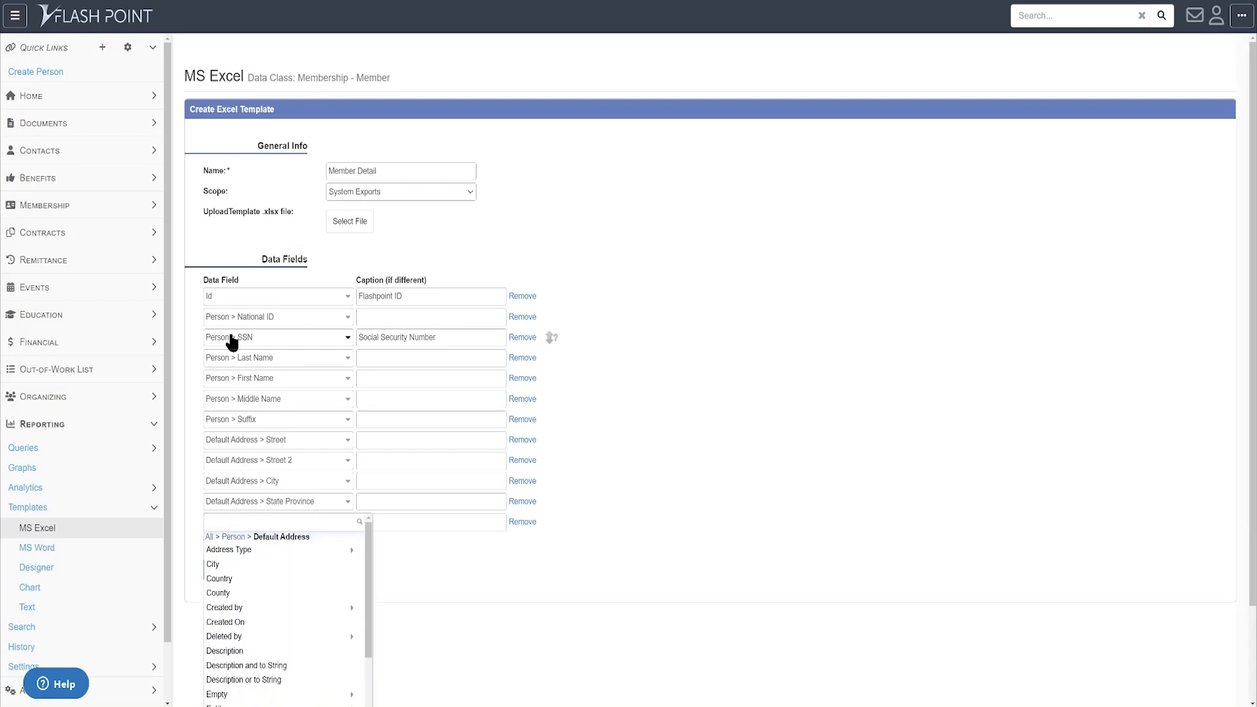
pyautogui.write('zip')
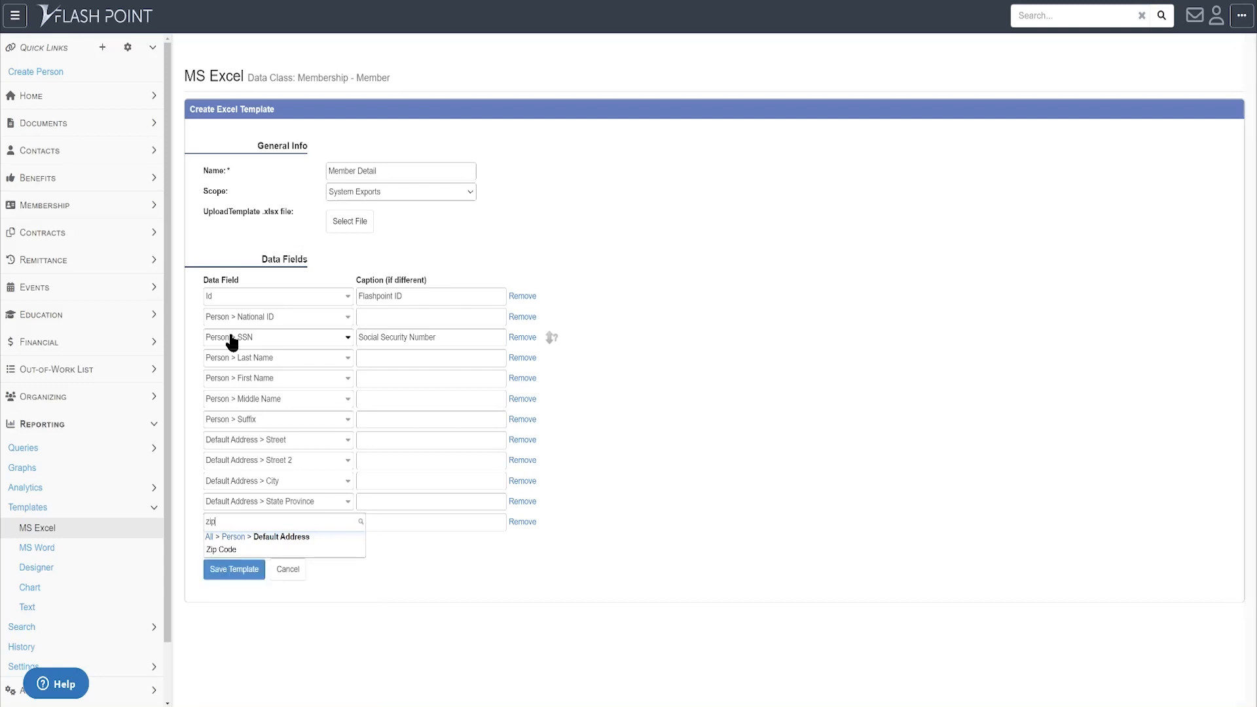
pyautogui.press('Return')
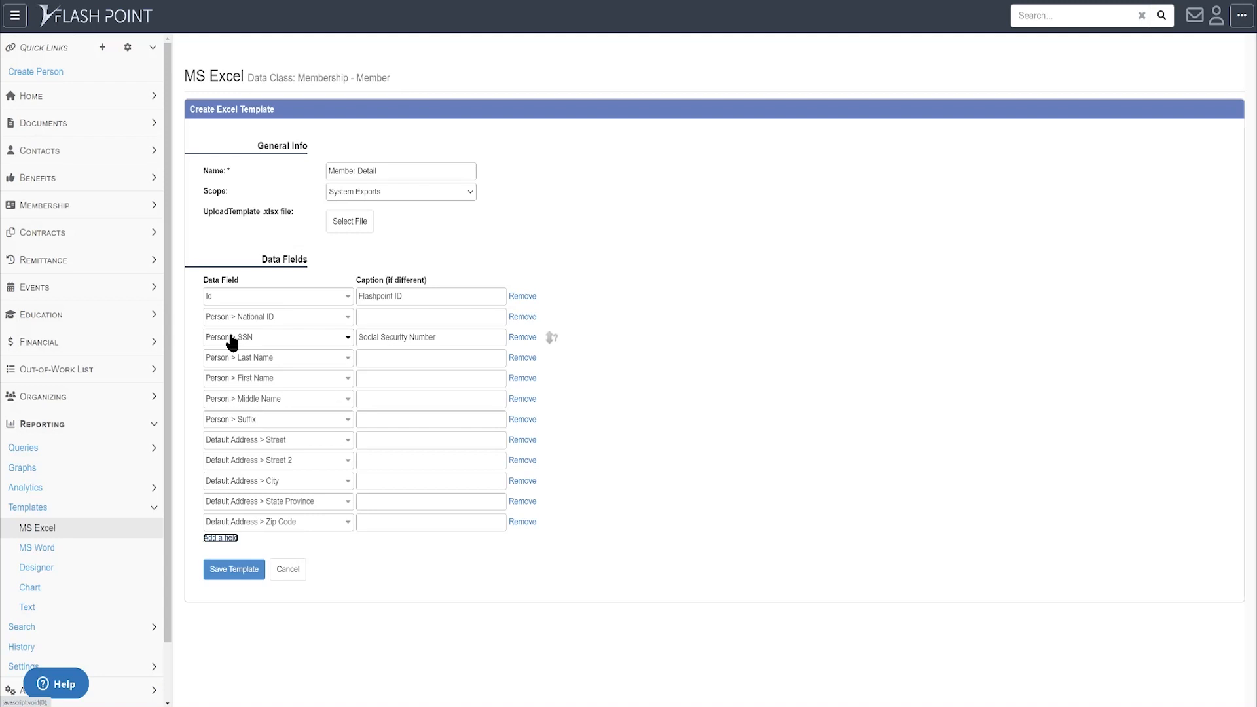
# - Add a row with the Person > Ethnicity > Name field
pyautogui.press('Return')
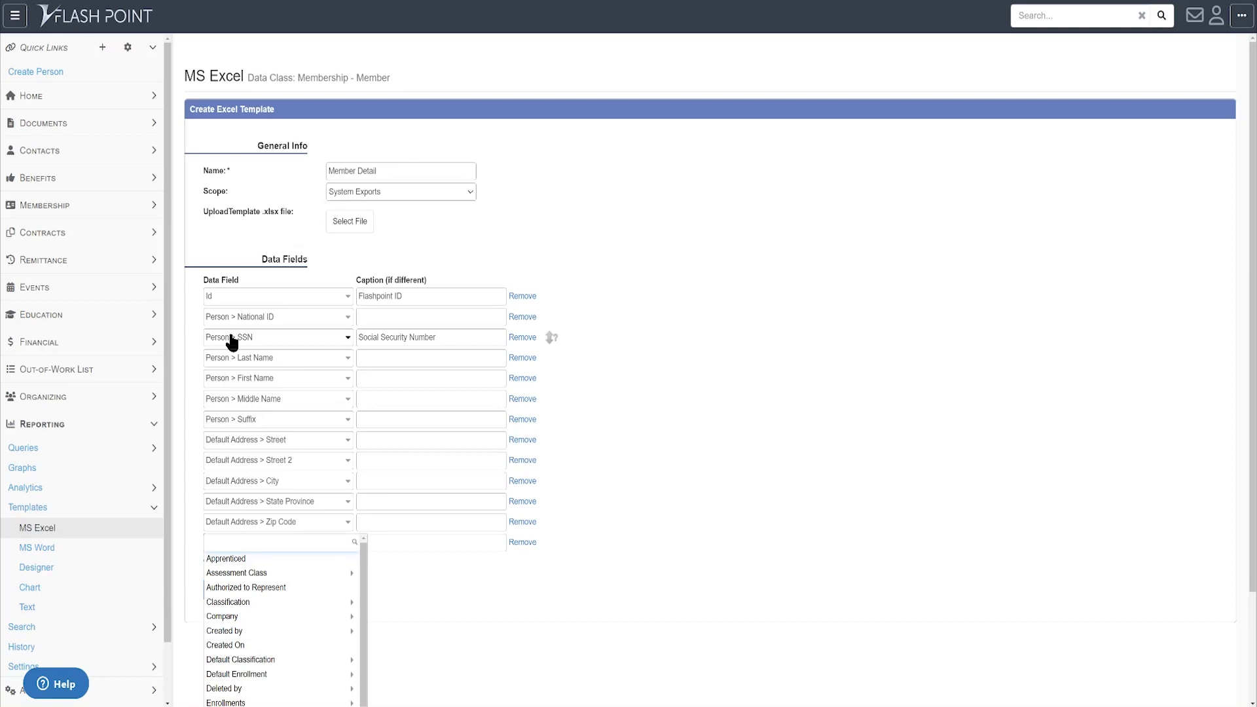
pyautogui.write('person')
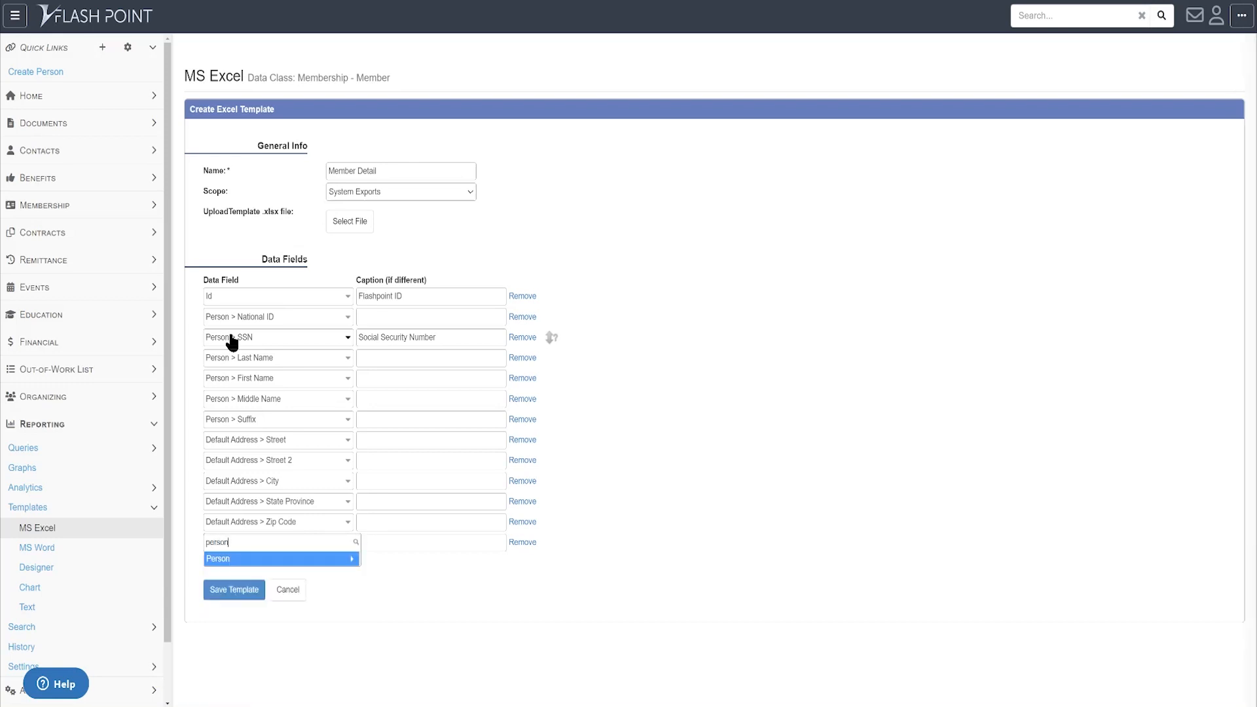
pyautogui.press('Return')
pyautogui.write('ethnicity')
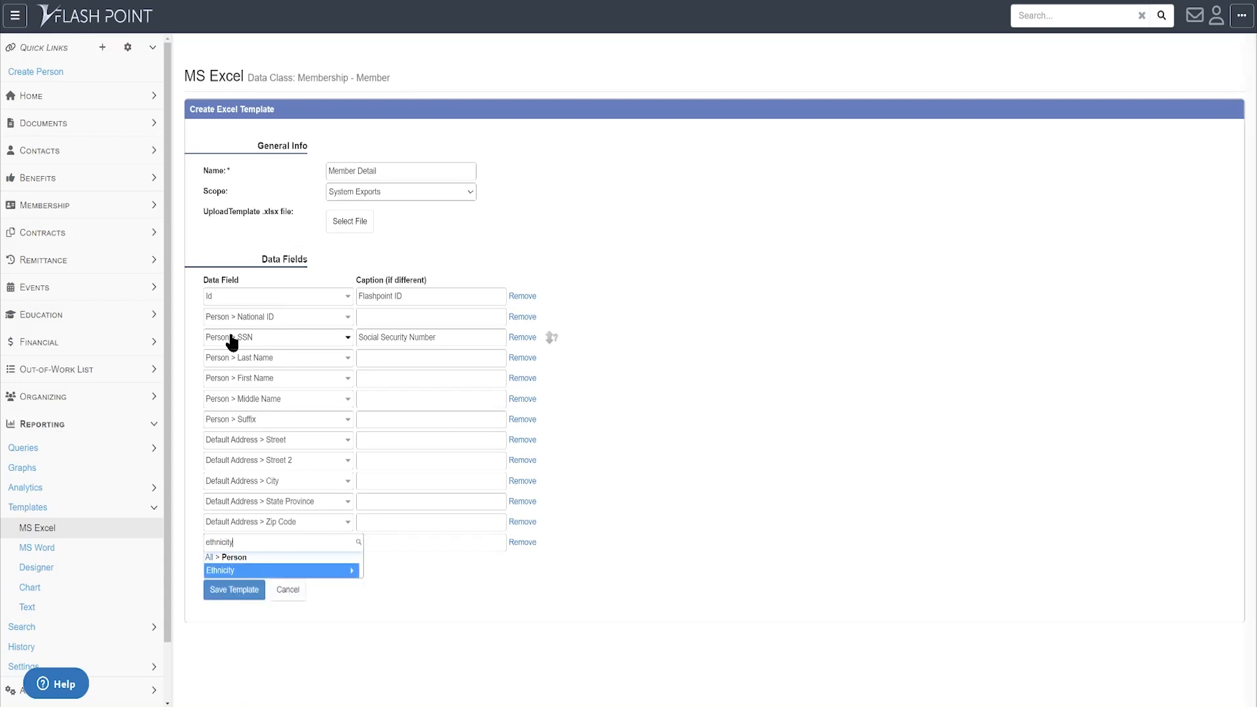
pyautogui.press('Return')
pyautogui.write('name')
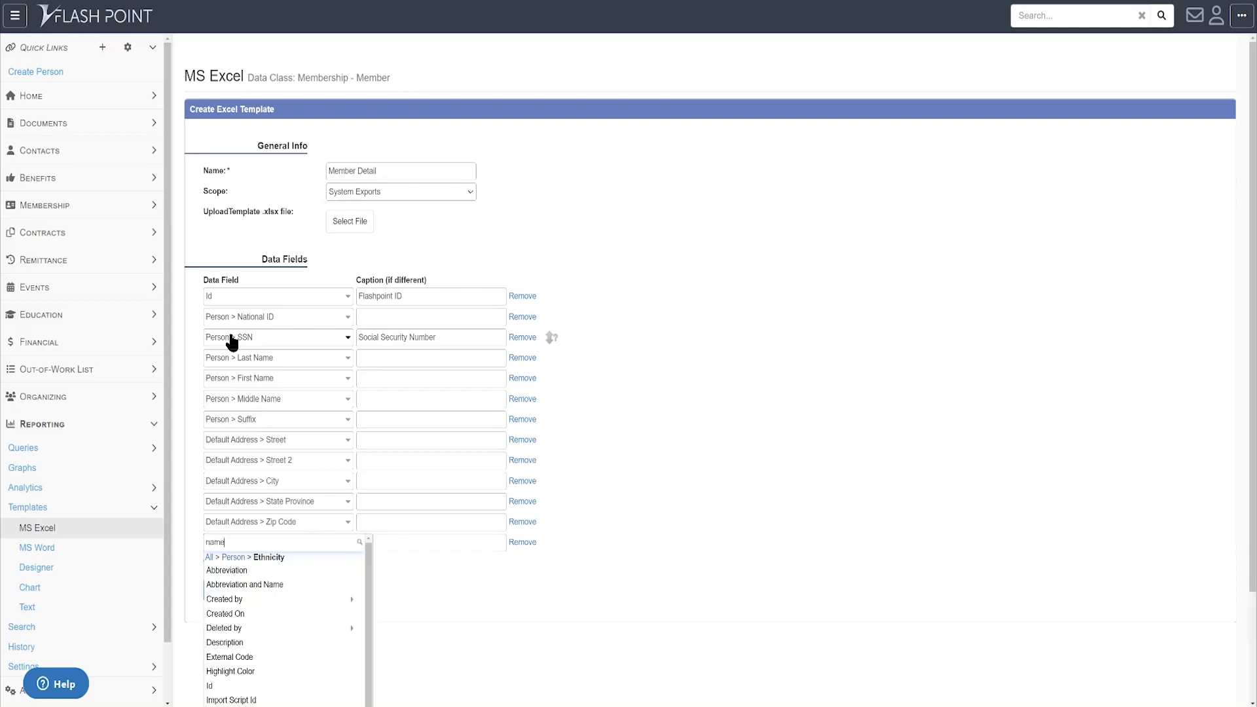
pyautogui.press('Down')
pyautogui.press('Down')
pyautogui.press('Return')
pyautogui.press('Tab')
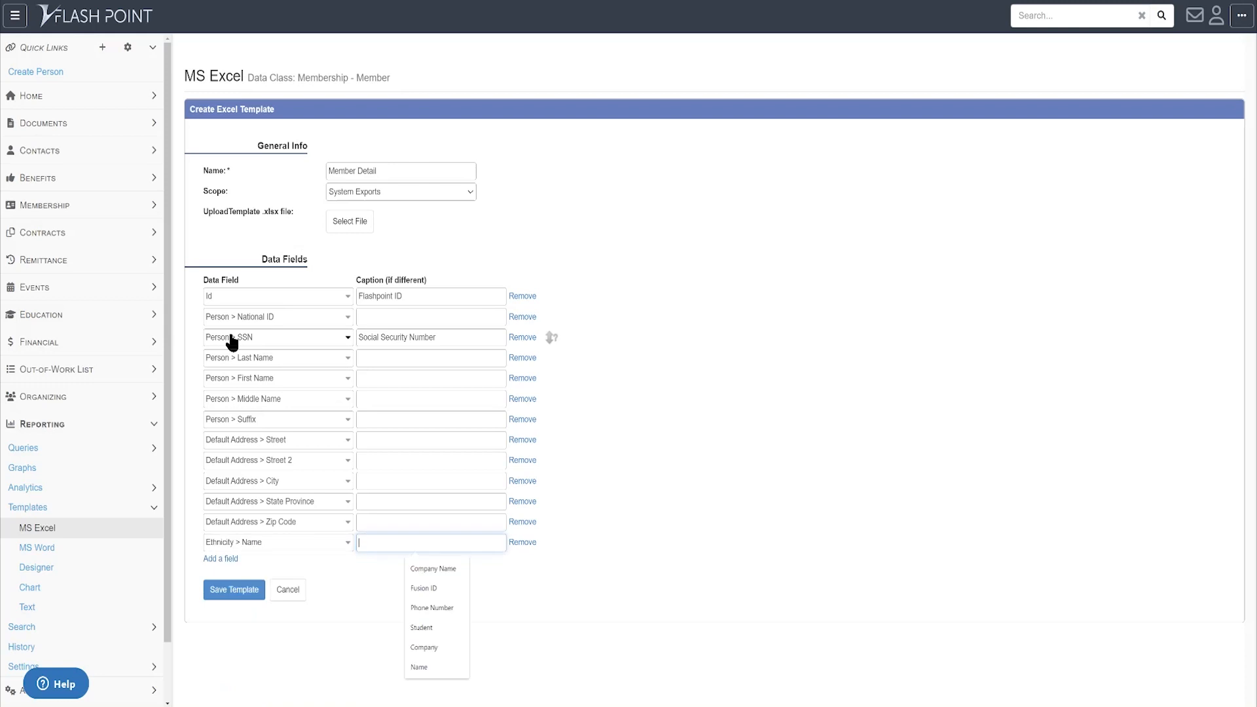
pyautogui.press('Tab')
pyautogui.press('Tab')
# - Add Person > Default Phone > Number captioned 'Phone Number', and caption the ethnicity field 'Ethnicity'
pyautogui.press('Return')
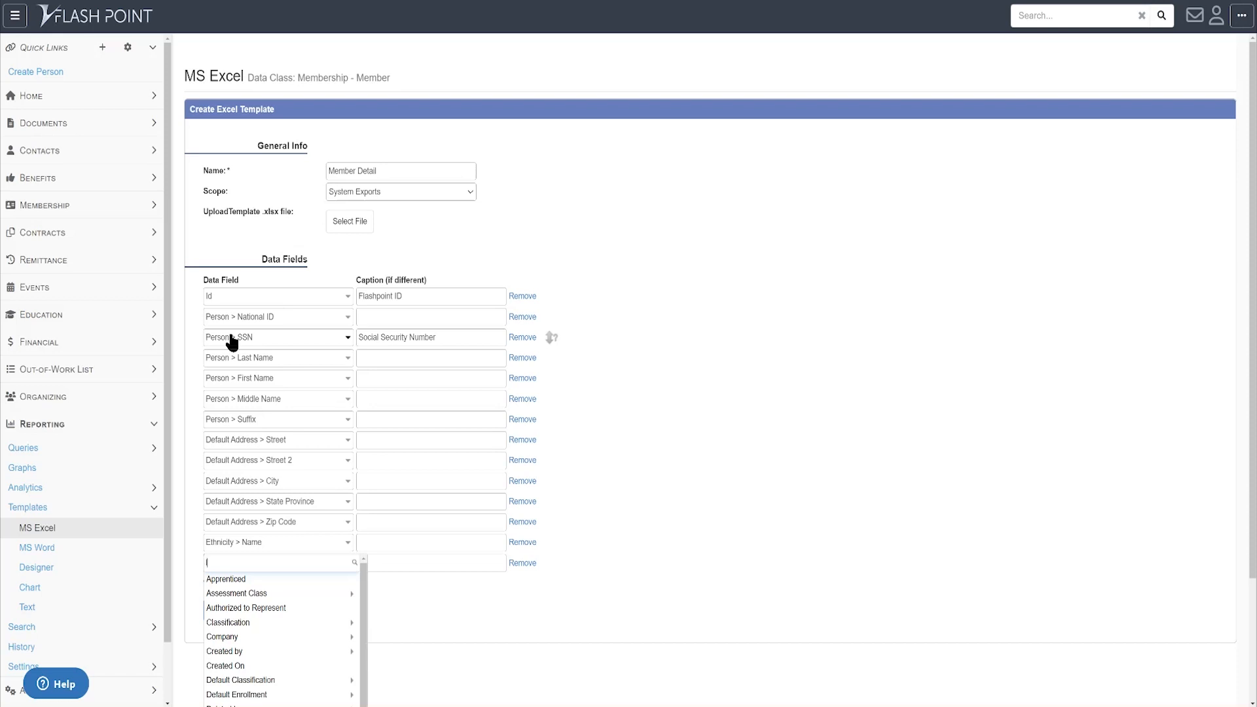
pyautogui.write('l')
pyautogui.write('person')
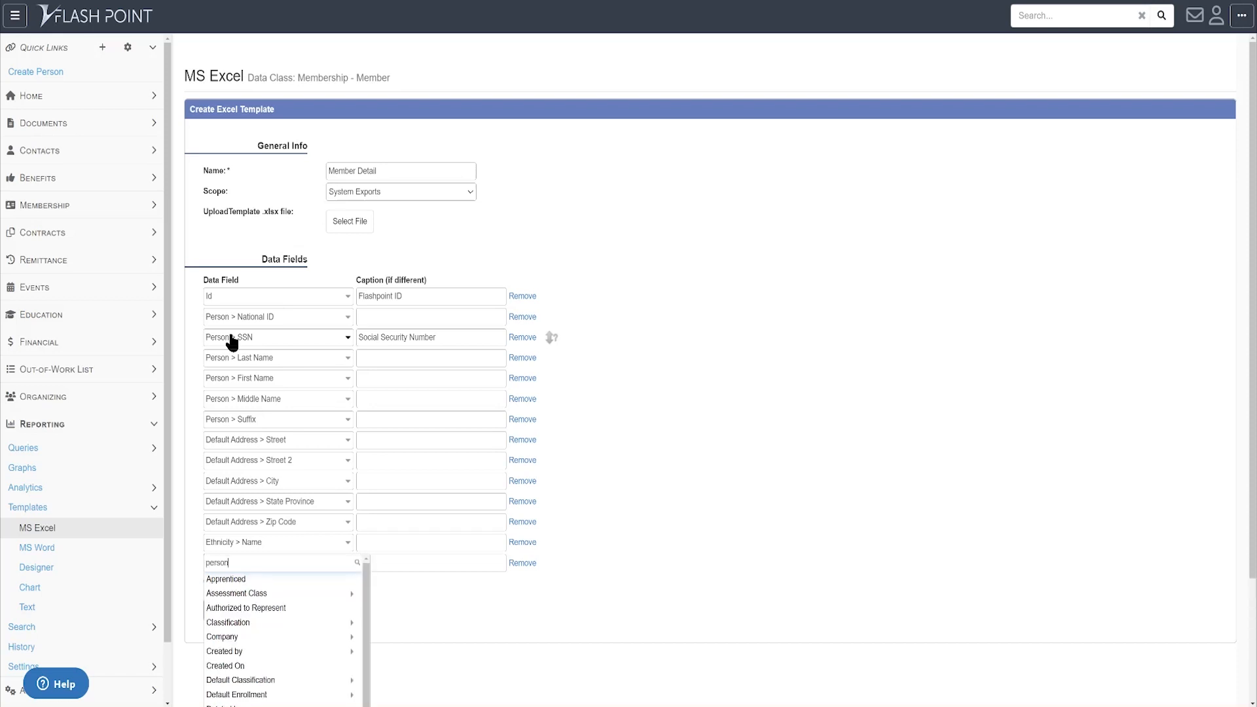
pyautogui.press('Down')
pyautogui.press('Return')
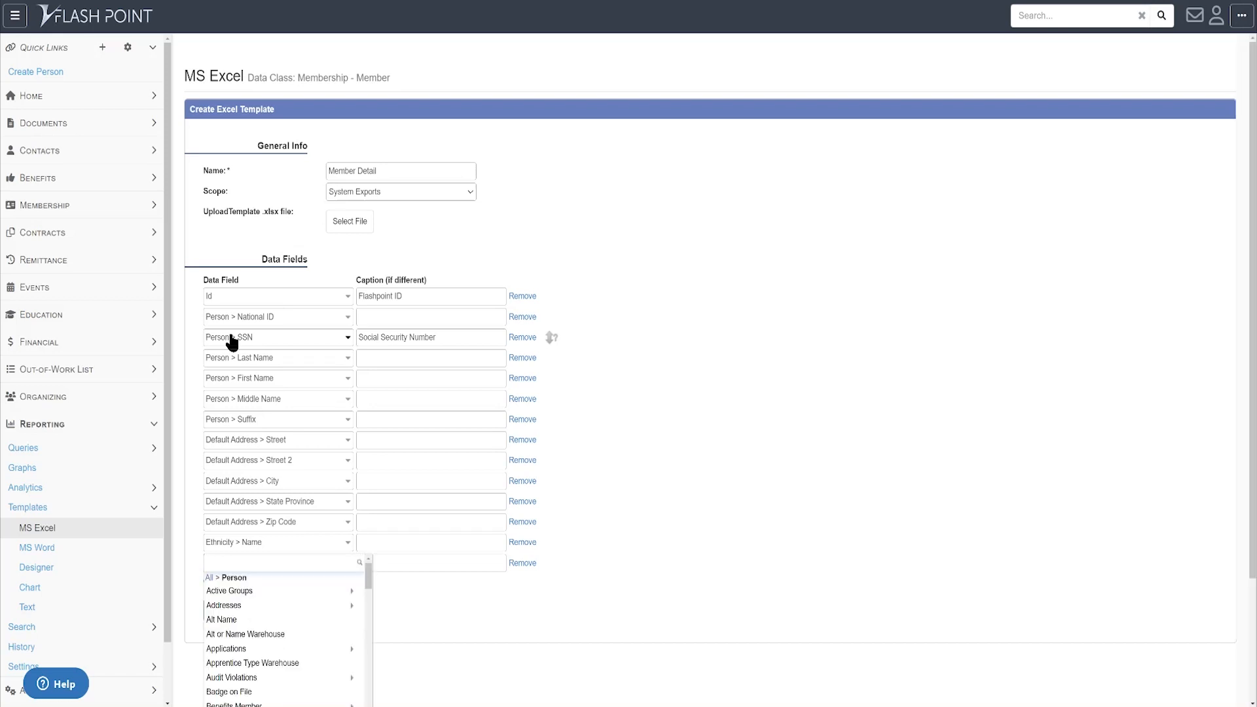
pyautogui.write('default')
pyautogui.press('Down')
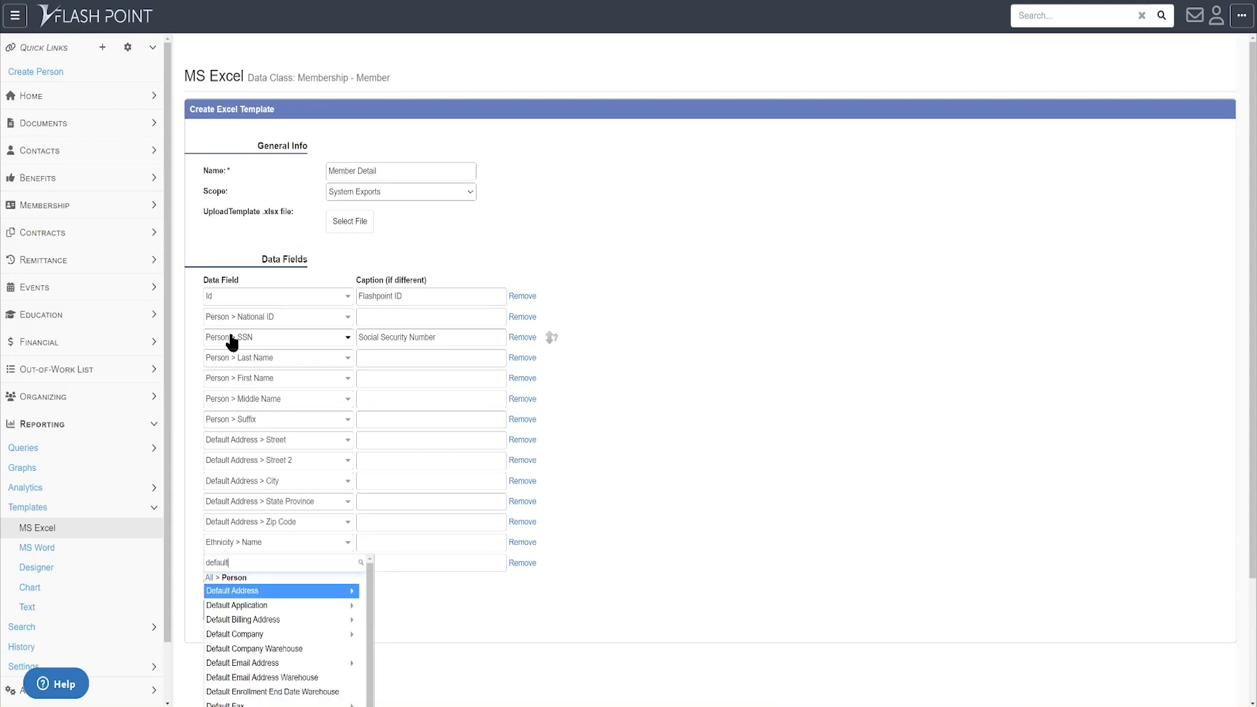
pyautogui.press('BackSpace')
pyautogui.write('t phon')
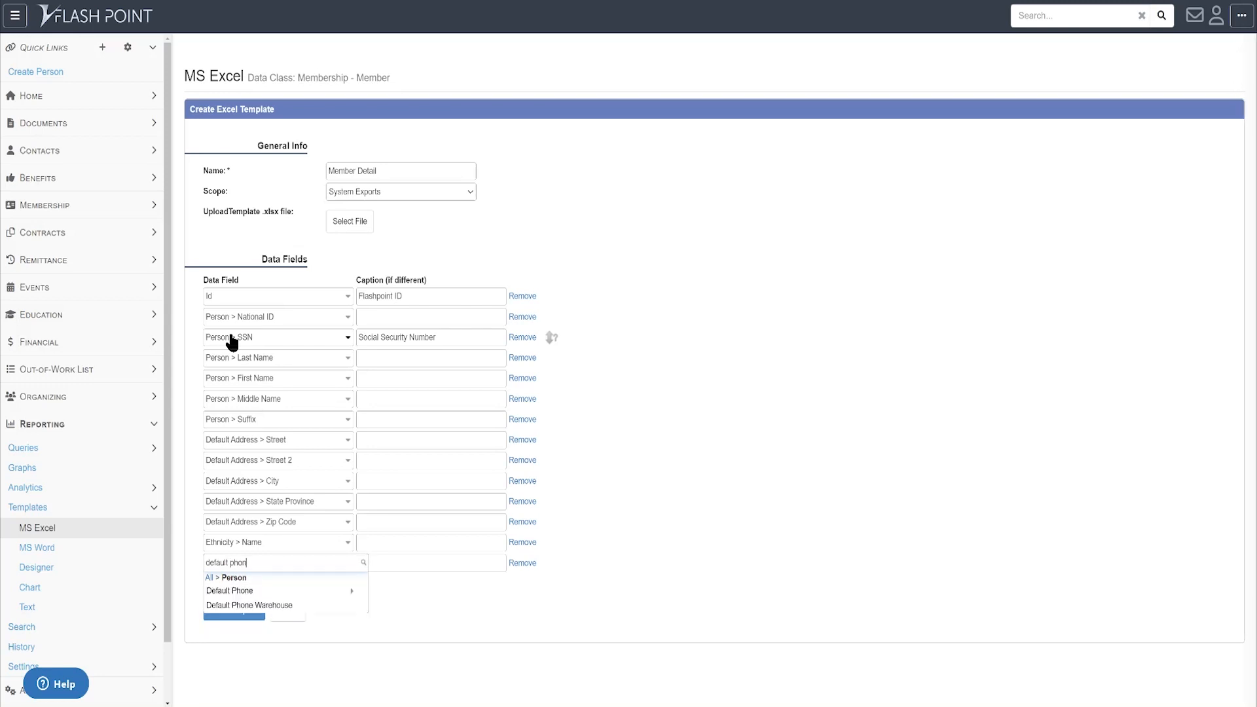
pyautogui.press('Down')
pyautogui.press('Return')
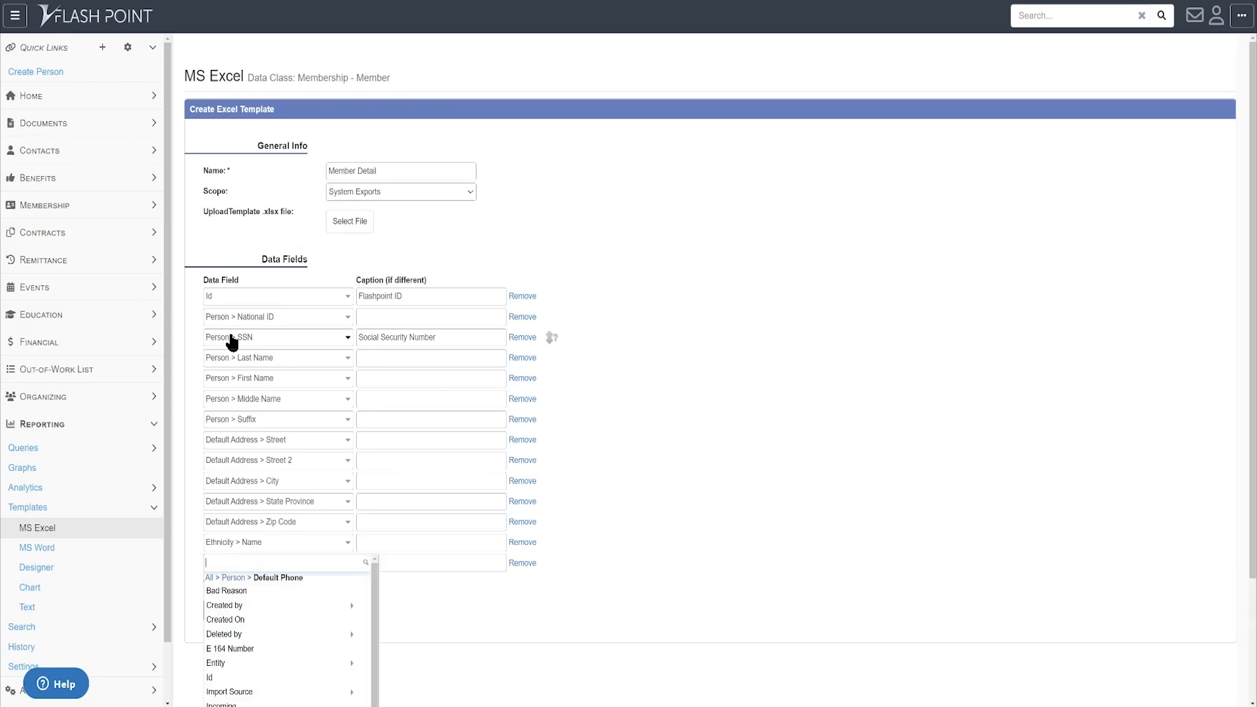
pyautogui.write('number')
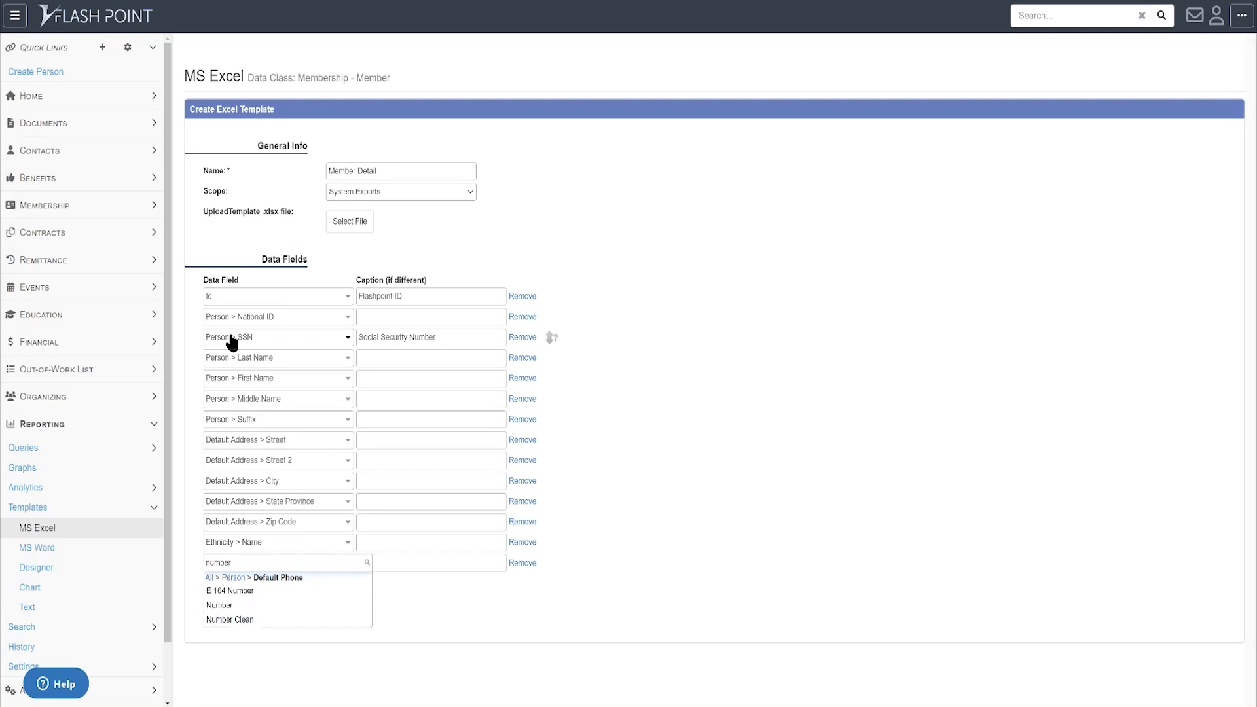
pyautogui.press('Down')
pyautogui.press('Down')
pyautogui.press('Tab')
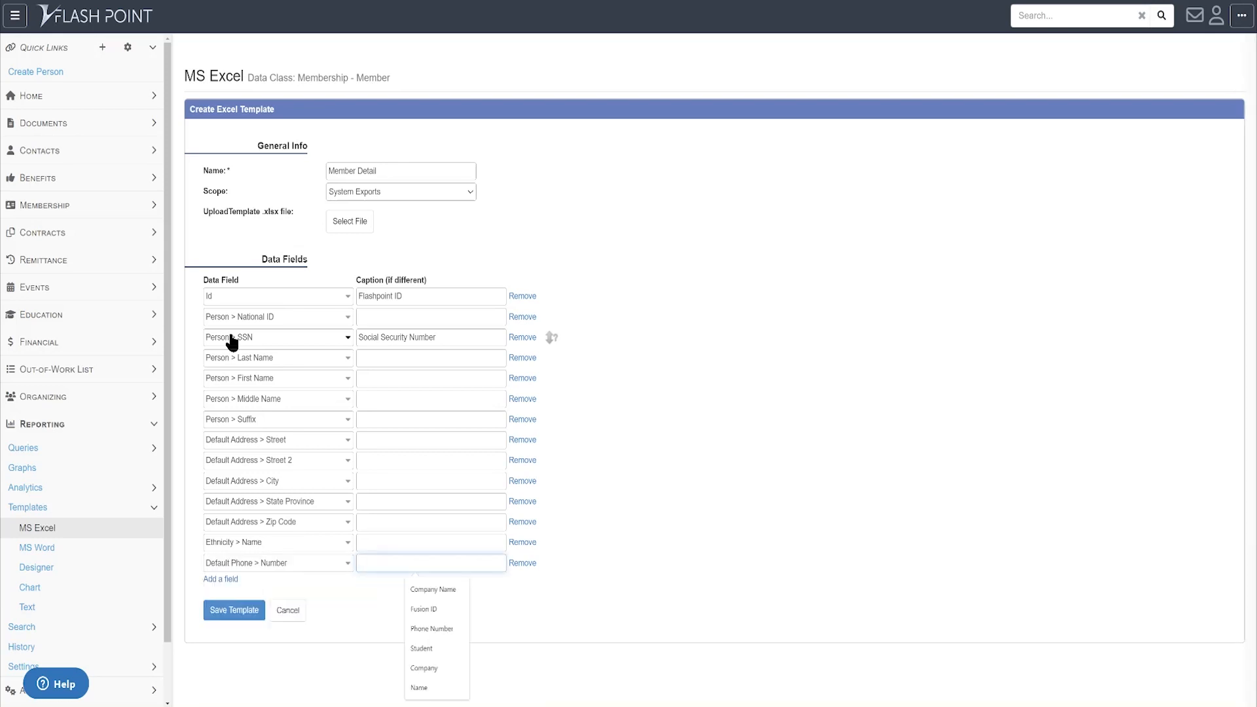
pyautogui.write('Phone Number')
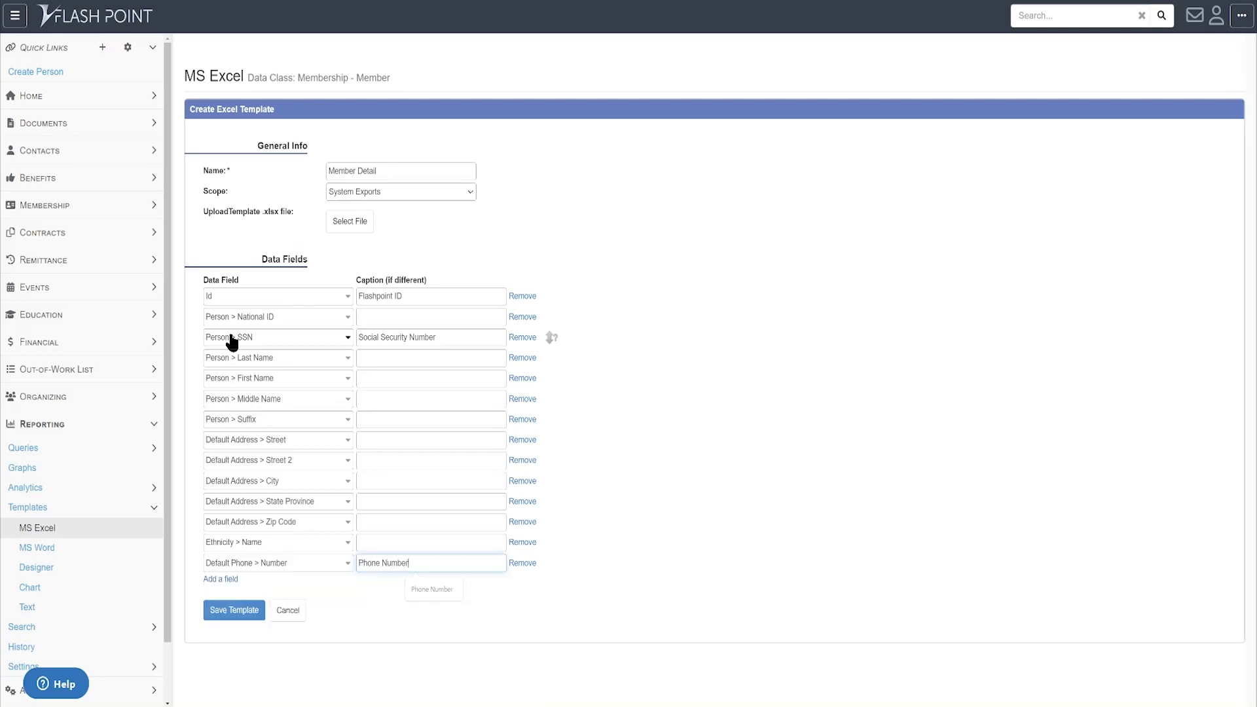
pyautogui.click(466, 543)
pyautogui.write('Ethn')
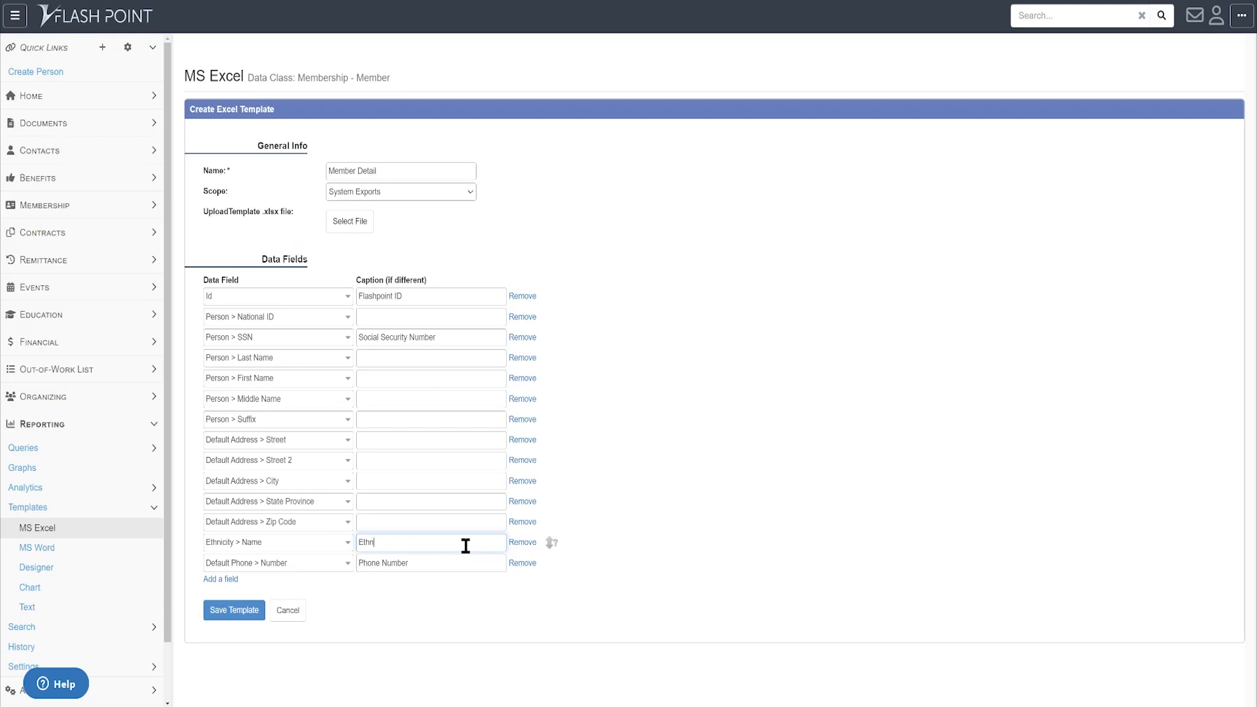
pyautogui.write('icity')
# - Add a Person > Default Email Address > Address field captioned 'Email Address' and save the template
pyautogui.click(231, 580)
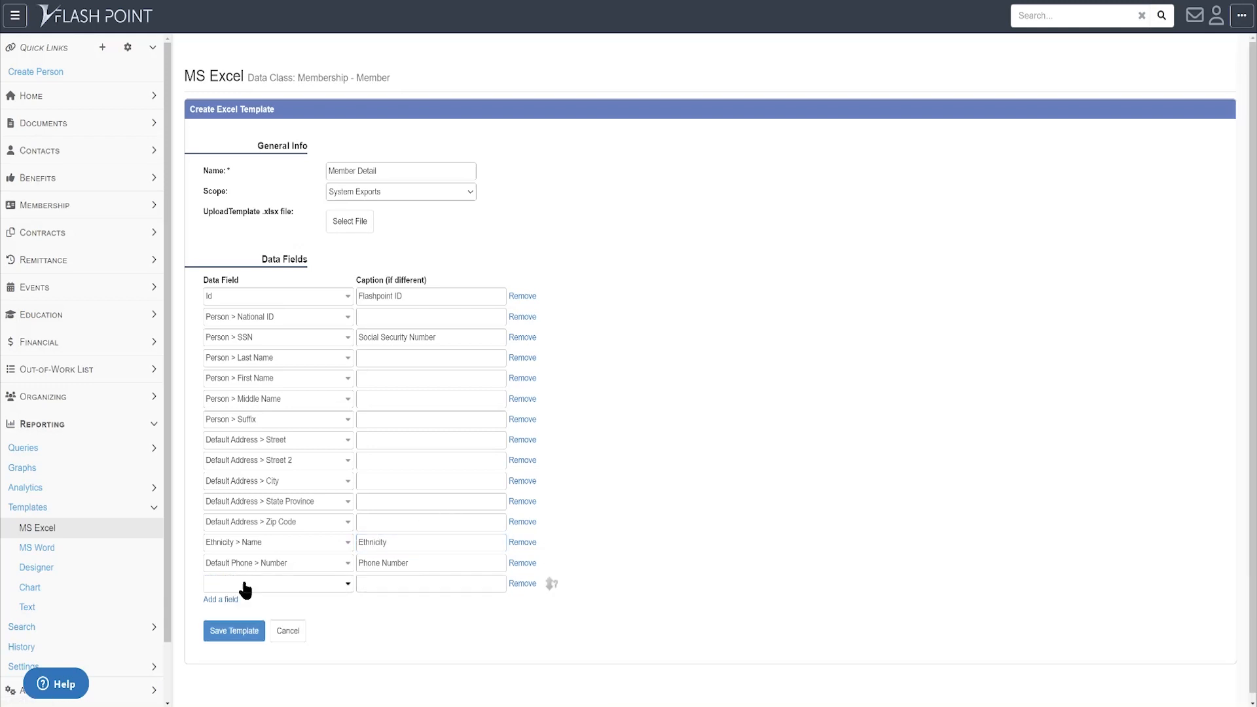
pyautogui.click(245, 583)
pyautogui.write('person')
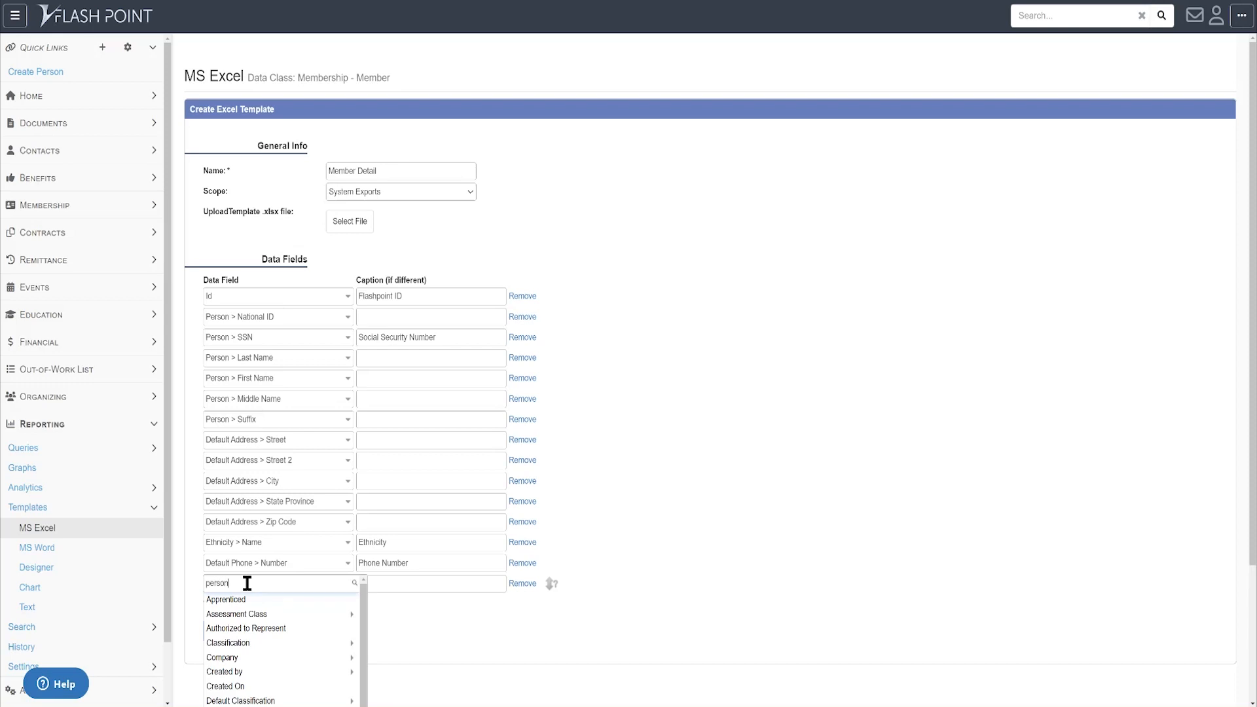
pyautogui.press('Return')
pyautogui.write('default em')
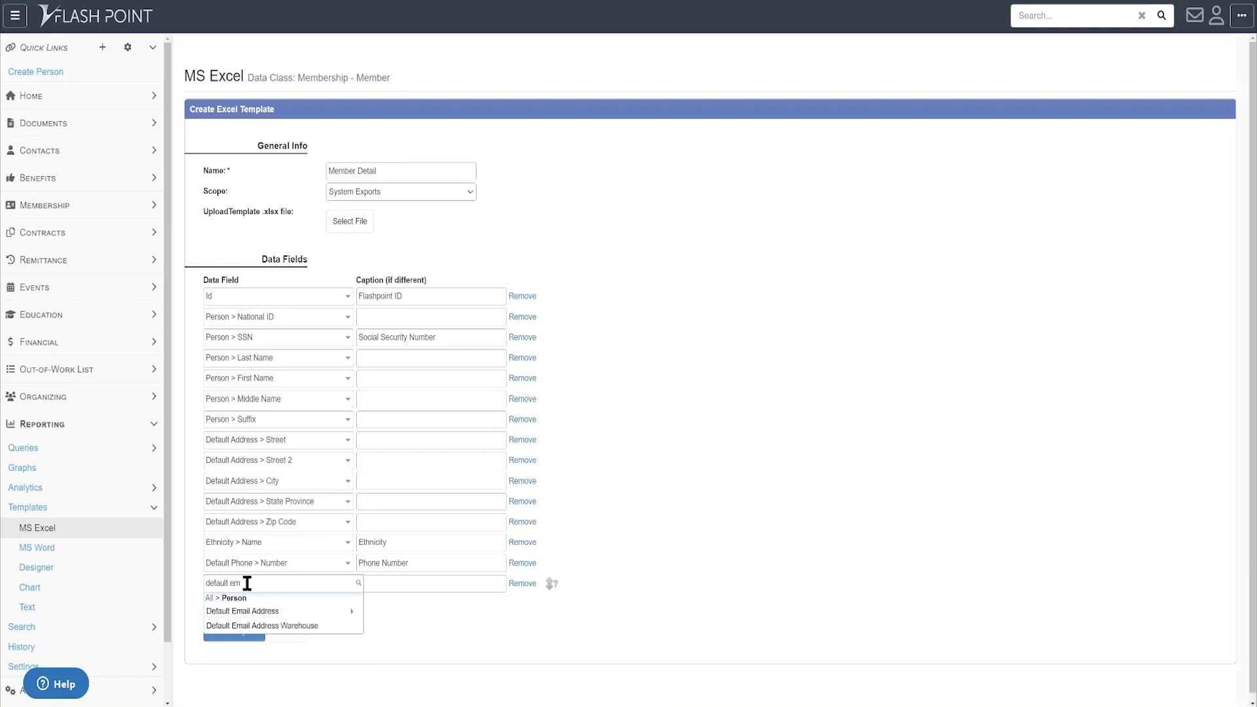
pyautogui.press('Return')
pyautogui.write('addre')
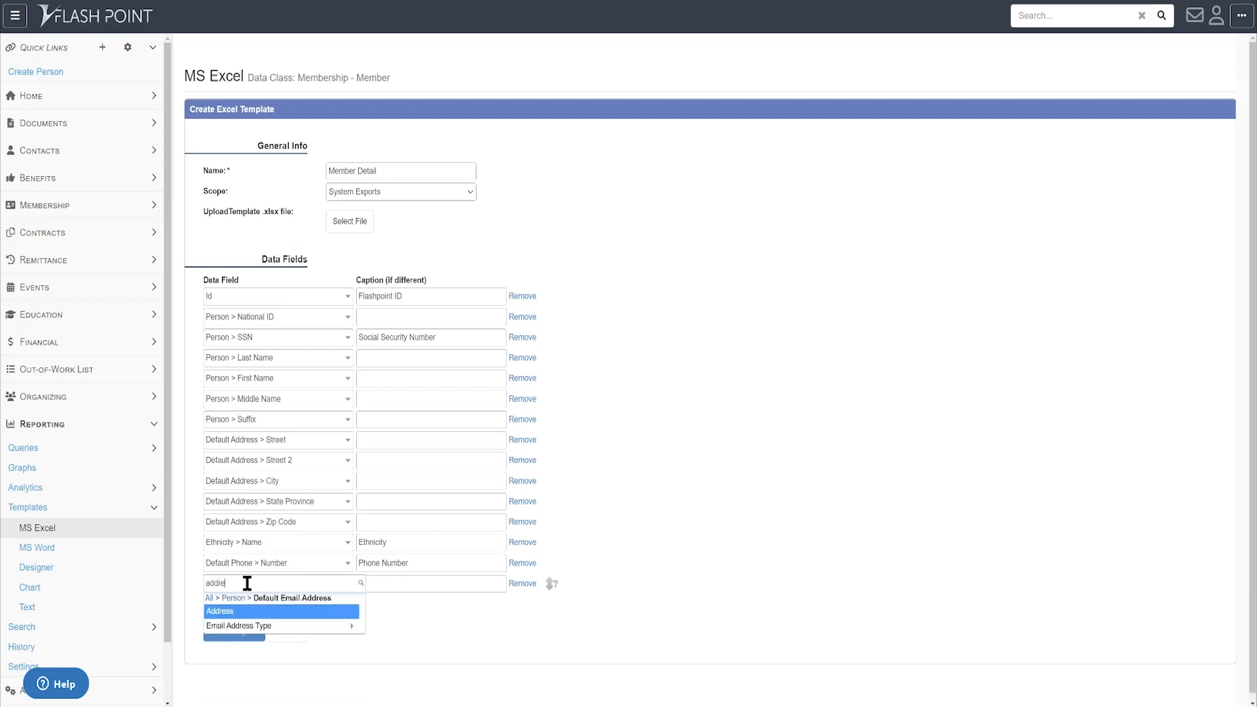
pyautogui.press('Tab')
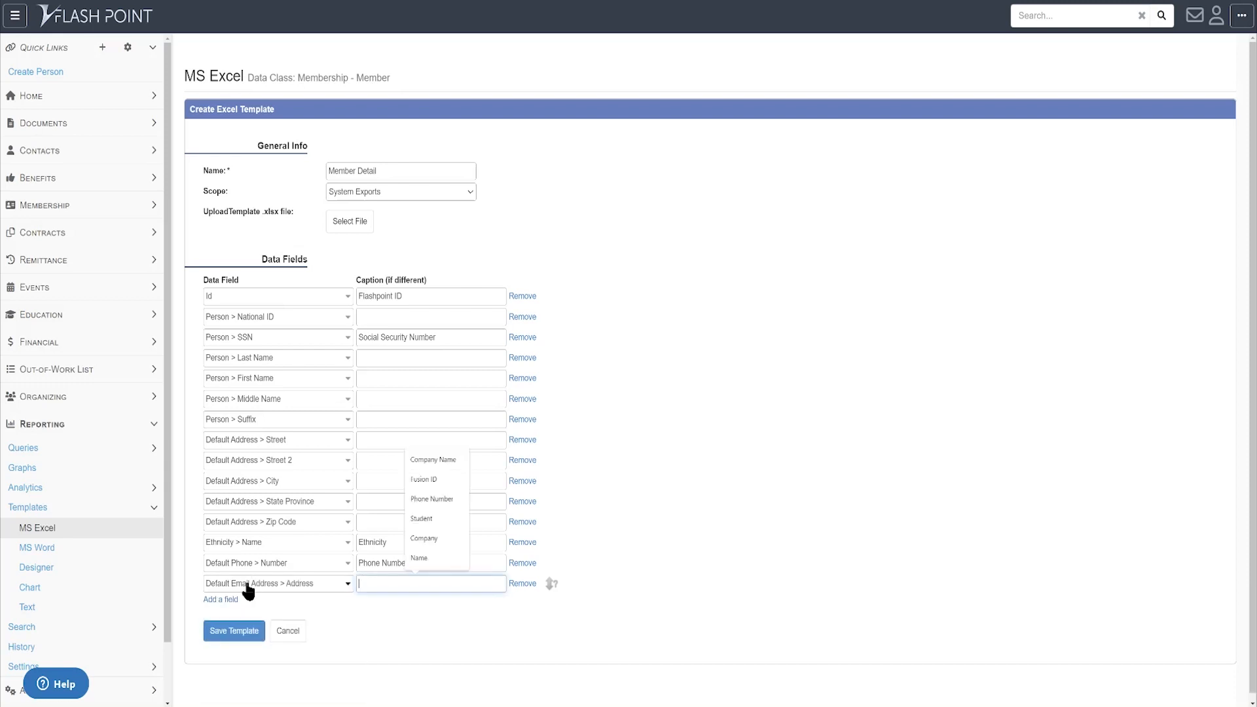
pyautogui.write('Email Address')
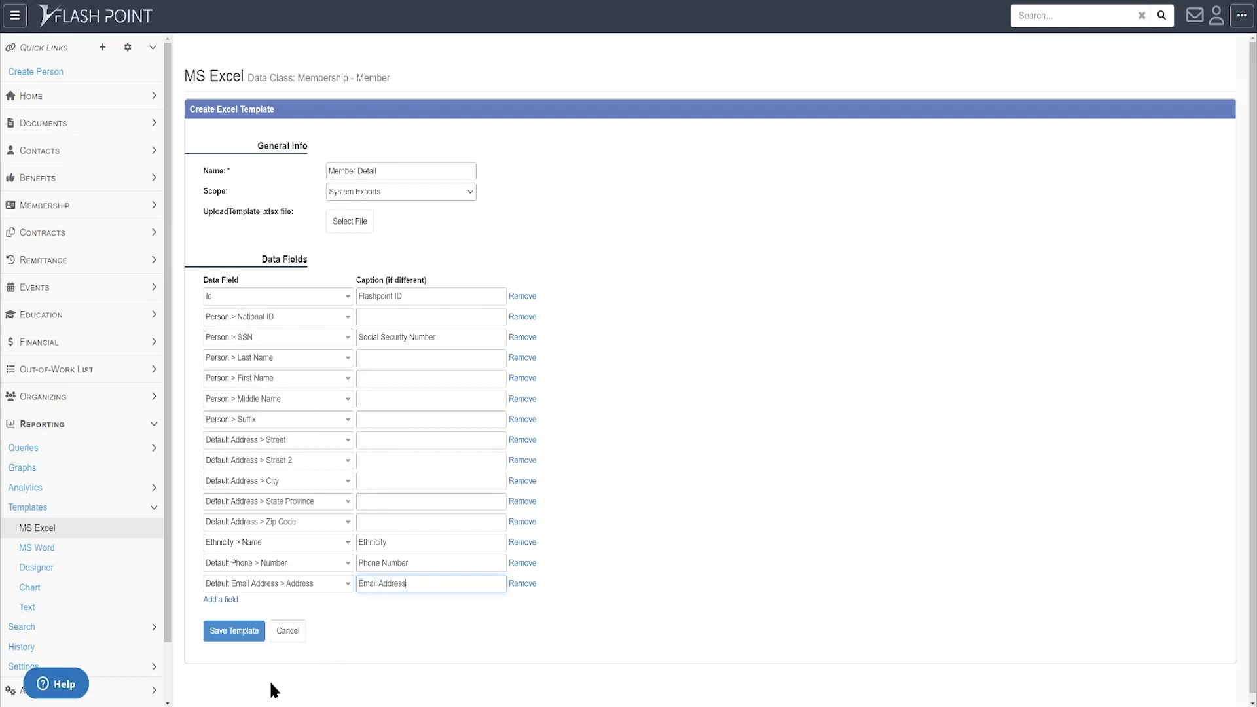
pyautogui.click(229, 637)
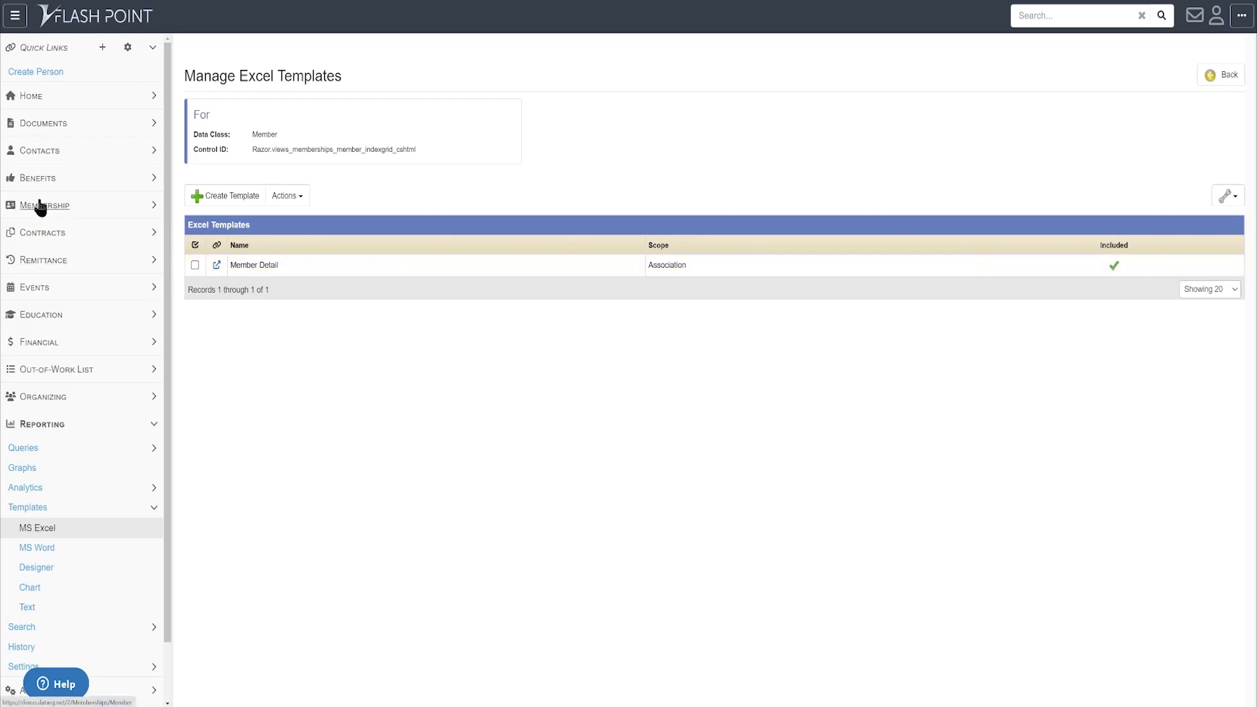
# - Apply the Include action to the selected Member Detail template
pyautogui.click(195, 265)
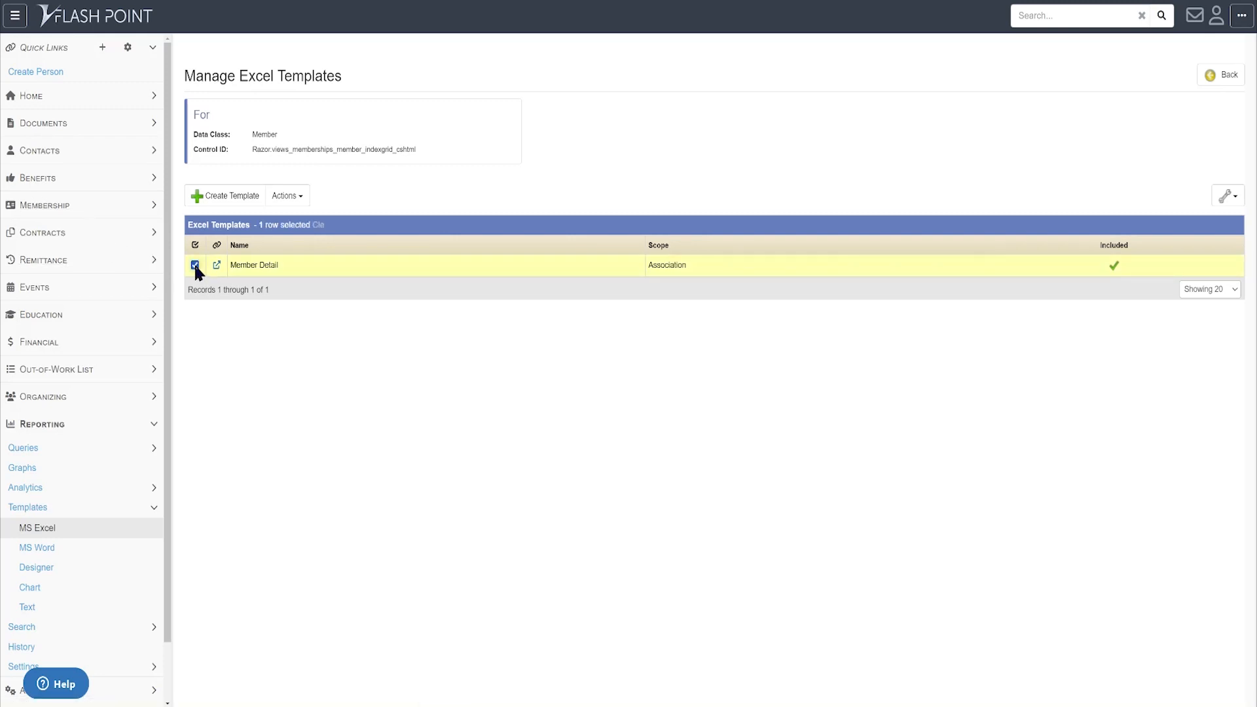
pyautogui.click(295, 198)
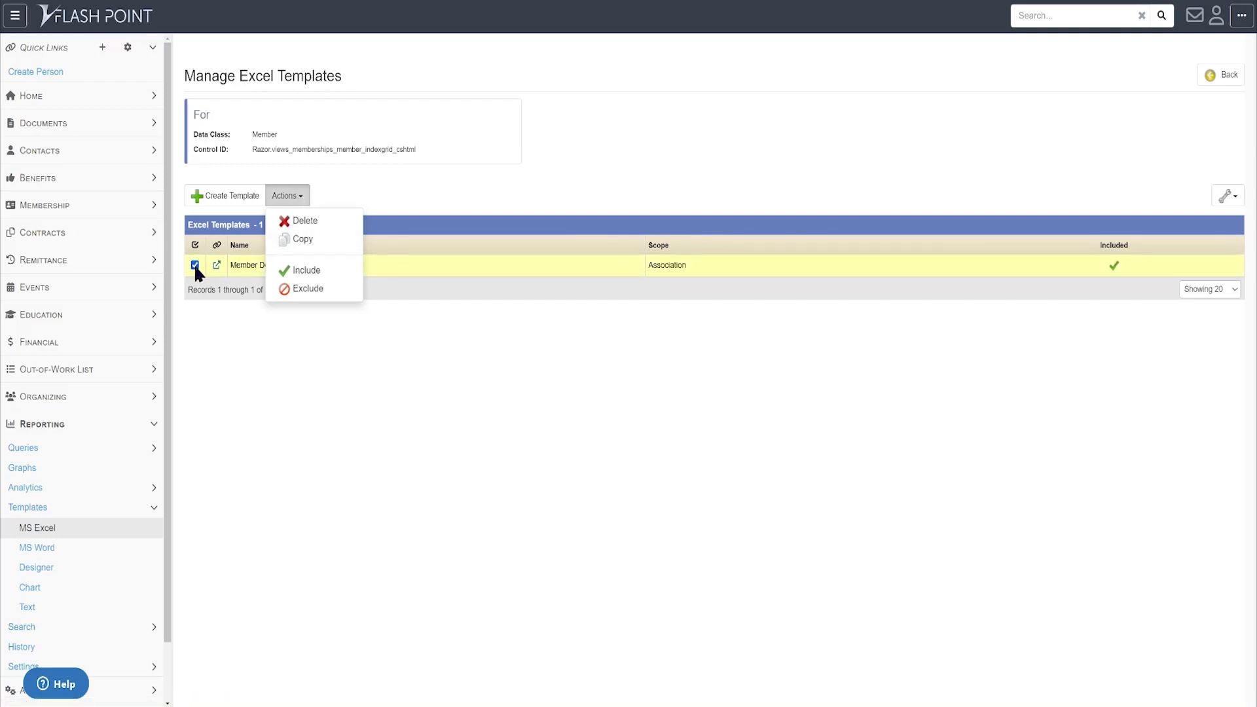
pyautogui.click(307, 270)
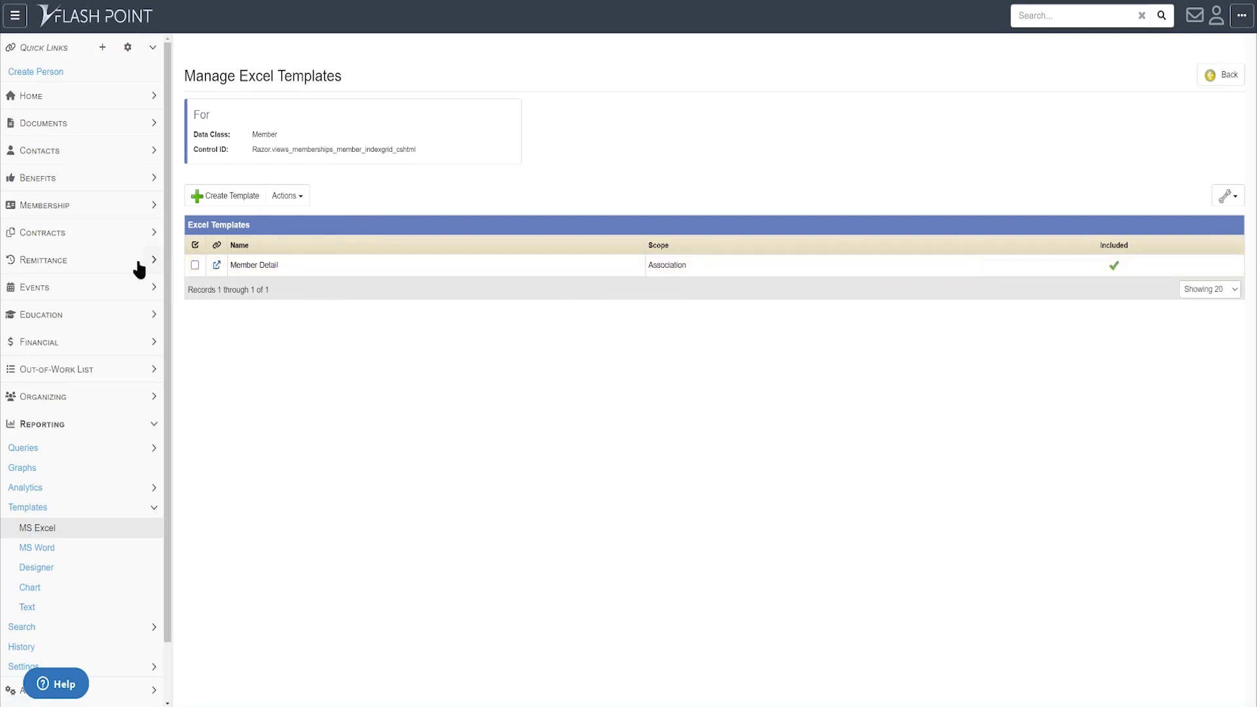
# - Export the Members list using the Member Detail template and open the downloaded xlsx in Excel
pyautogui.click(45, 206)
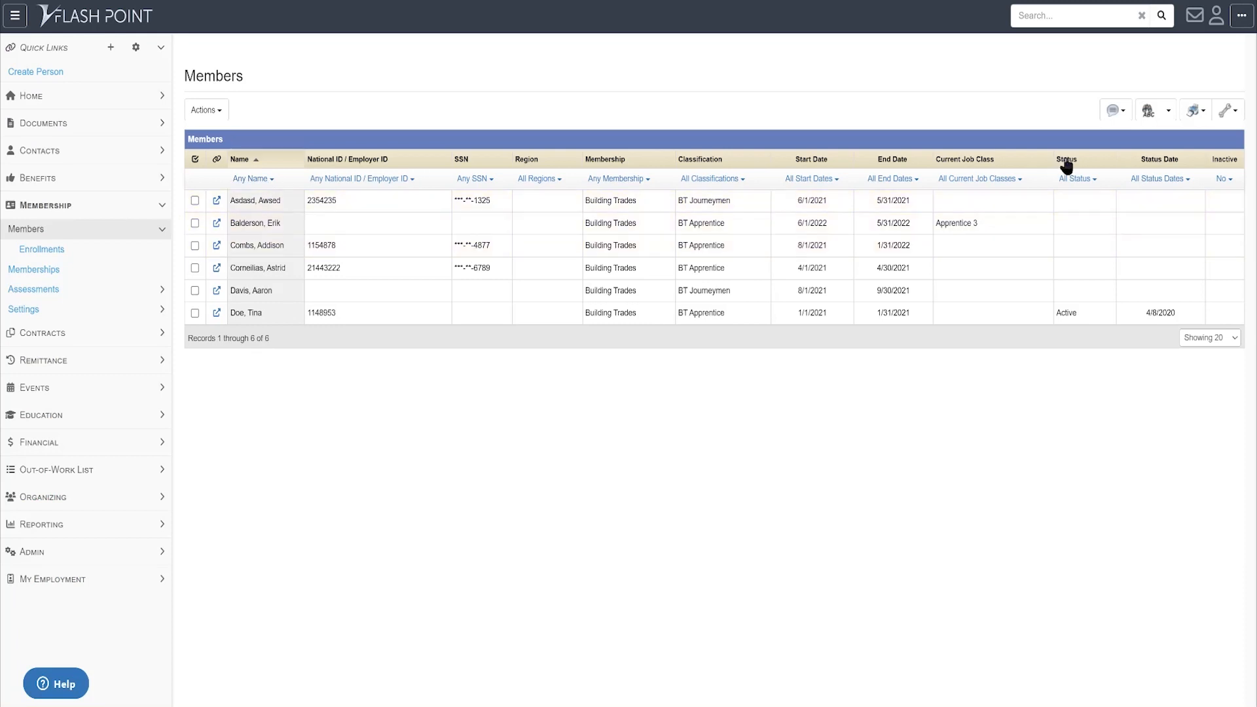
pyautogui.click(1195, 110)
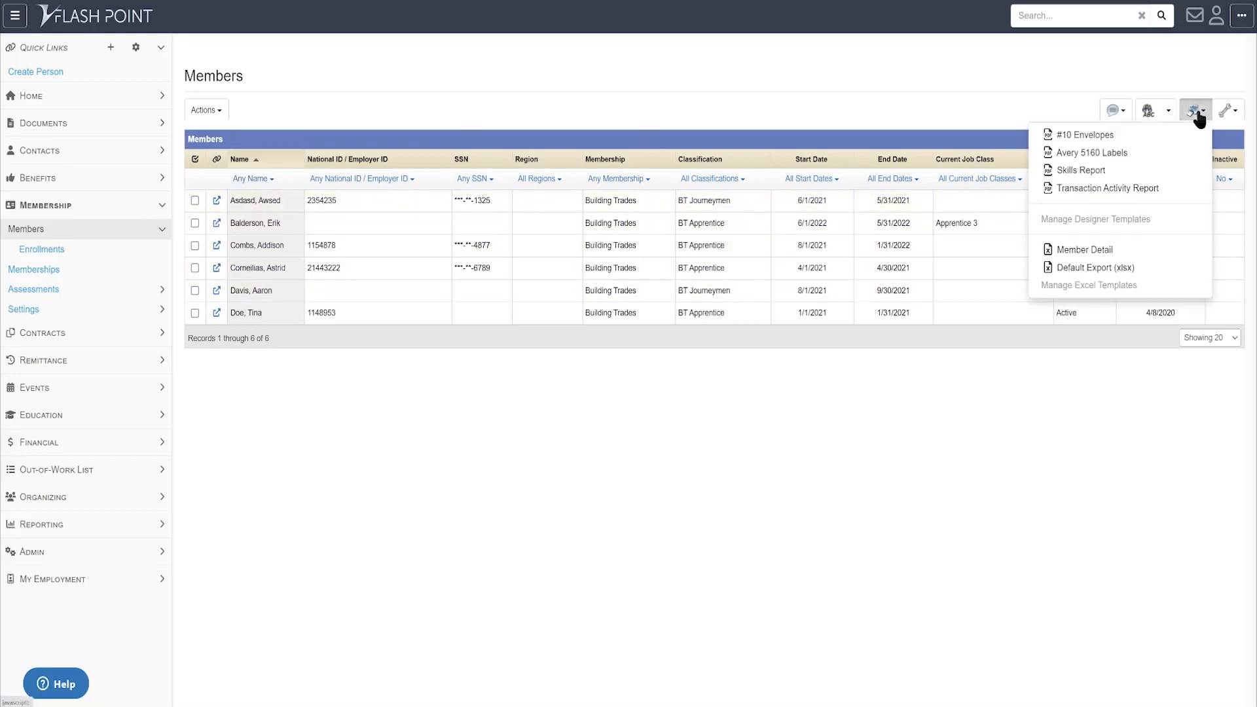
pyautogui.click(1114, 251)
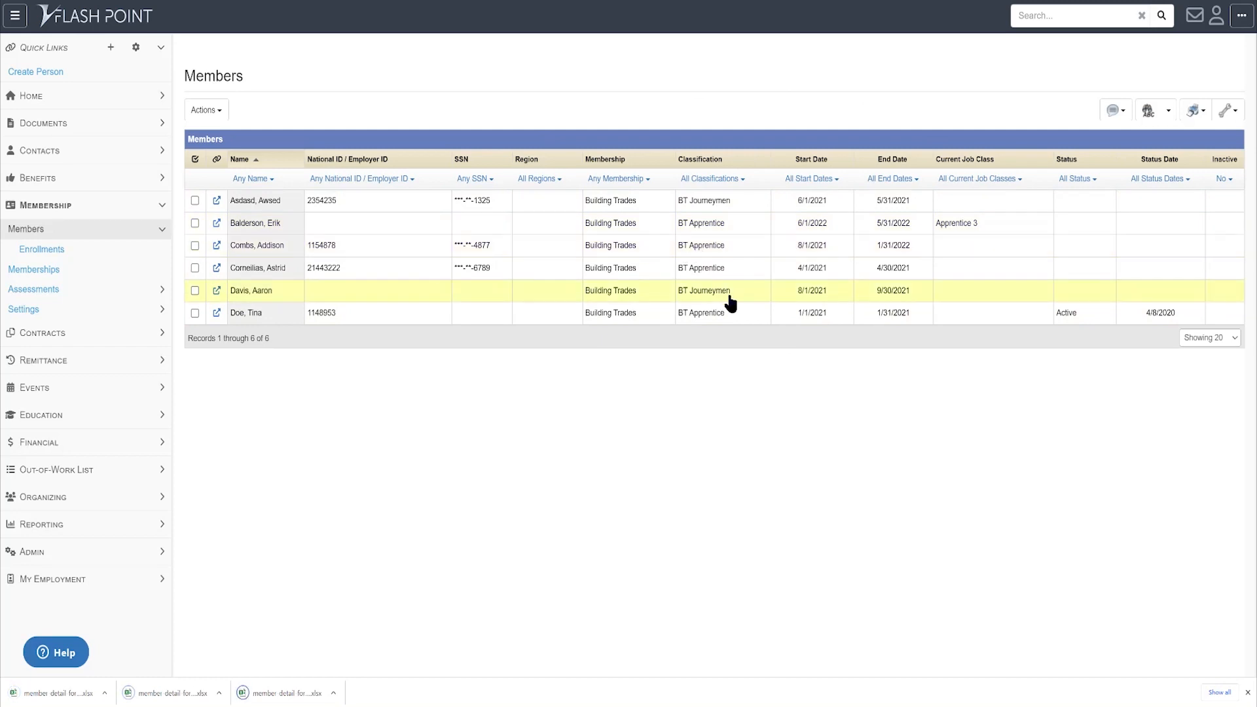
pyautogui.click(58, 693)
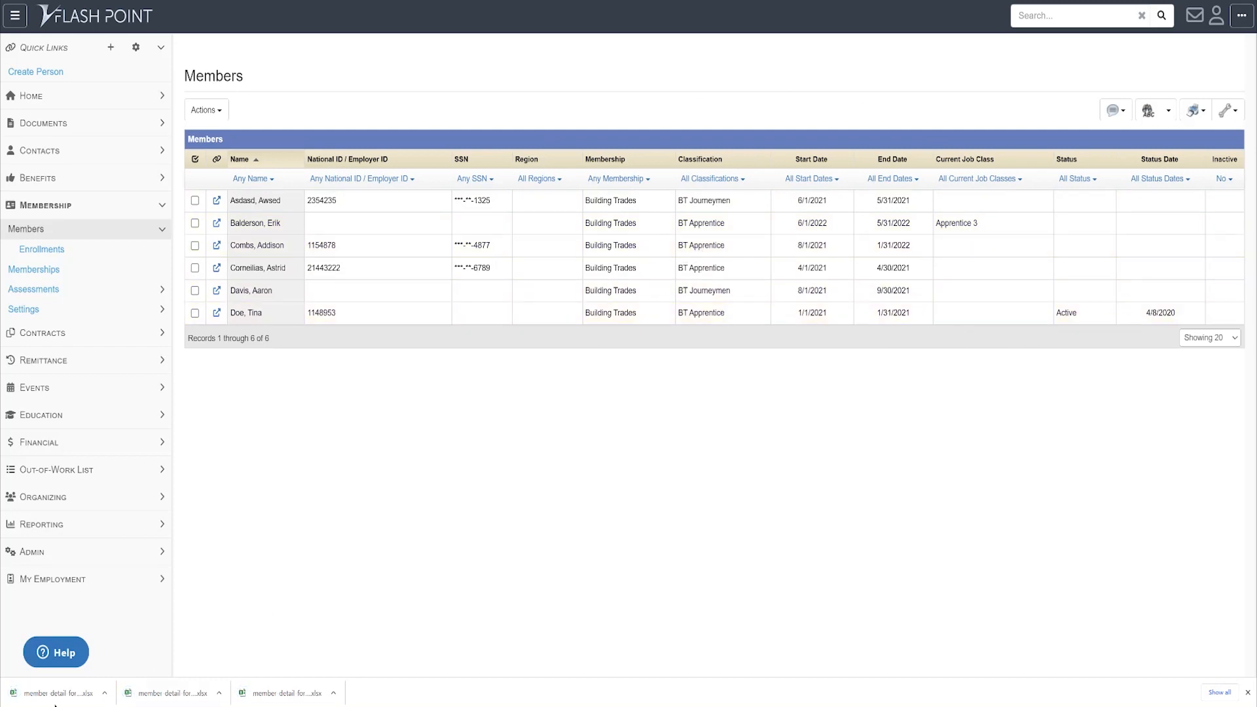
pyautogui.moveTo(1256, 219); pyautogui.dragTo(794, 356)
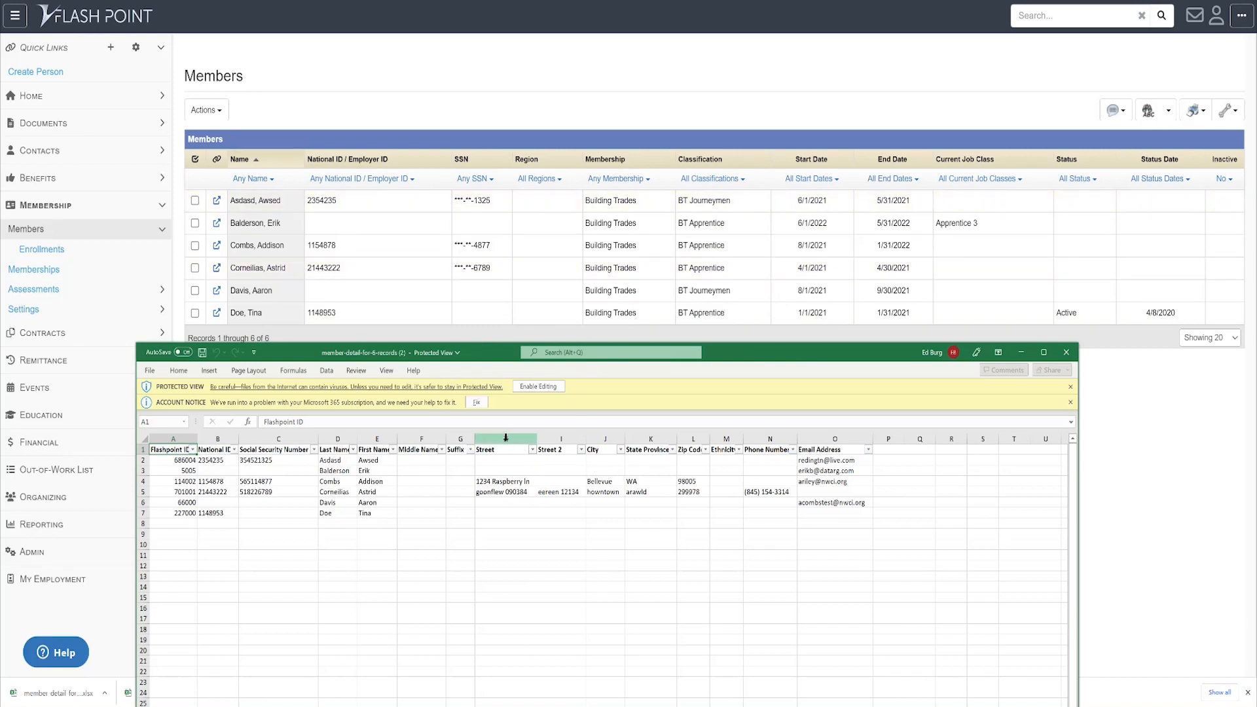
# - Select columns H through L, Street to Zip Code, in the exported report
pyautogui.click(526, 439)
pyautogui.moveTo(527, 440); pyautogui.dragTo(691, 433)
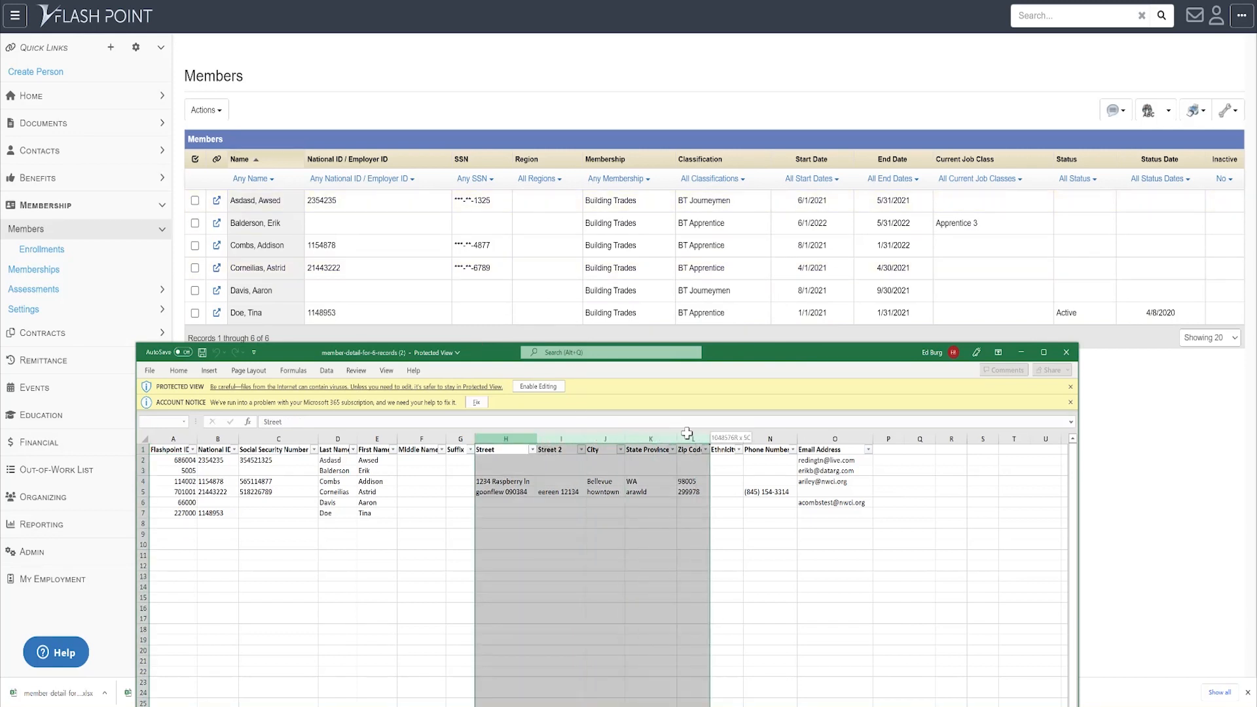